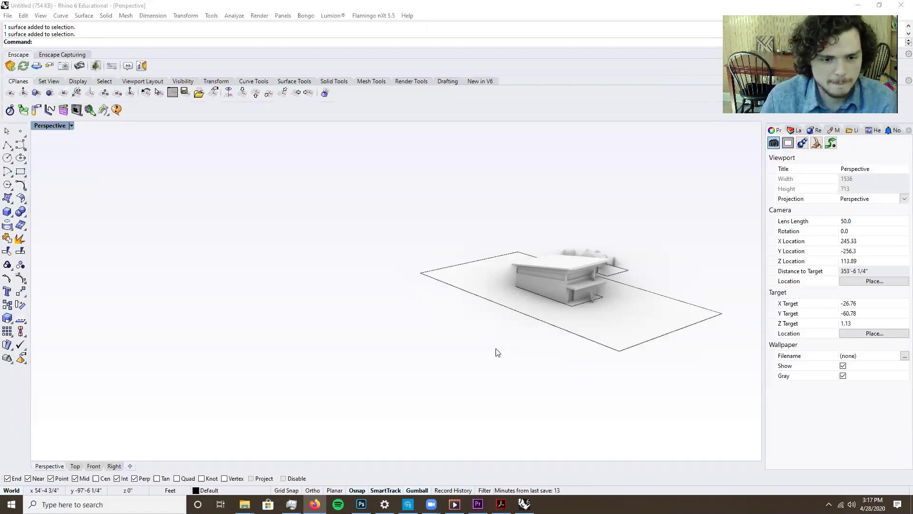
# Draw a horizontal rectangle around the origin in the Top view with the Rectangle command
pyautogui.scroll(5, 569, 327)
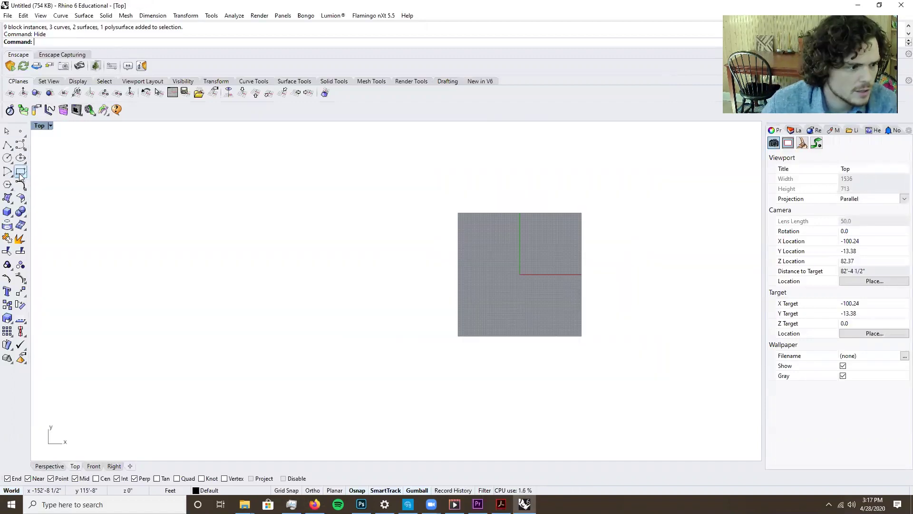
pyautogui.click(20, 173)
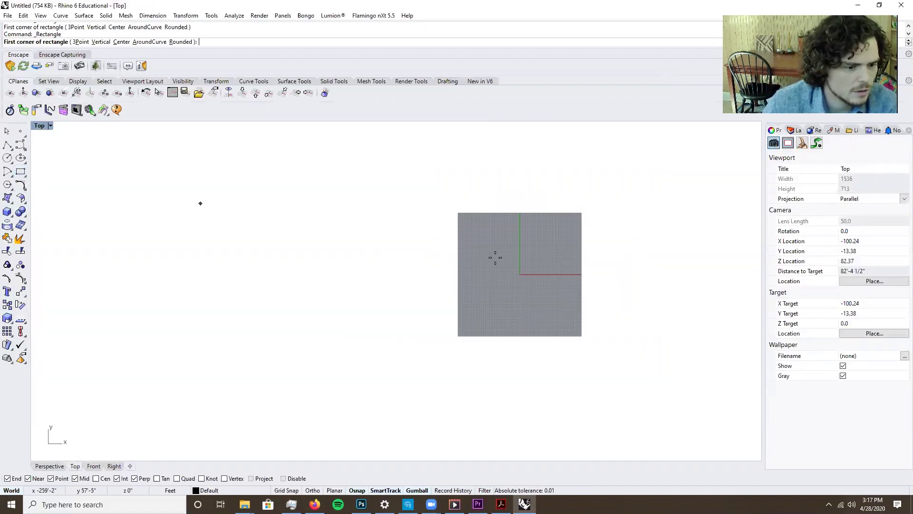
pyautogui.scroll(5, 509, 261)
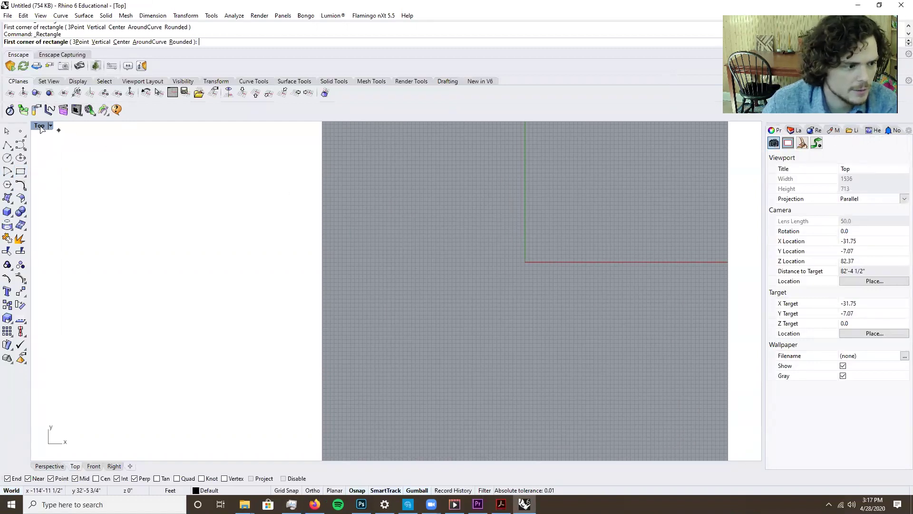
pyautogui.click(487, 311)
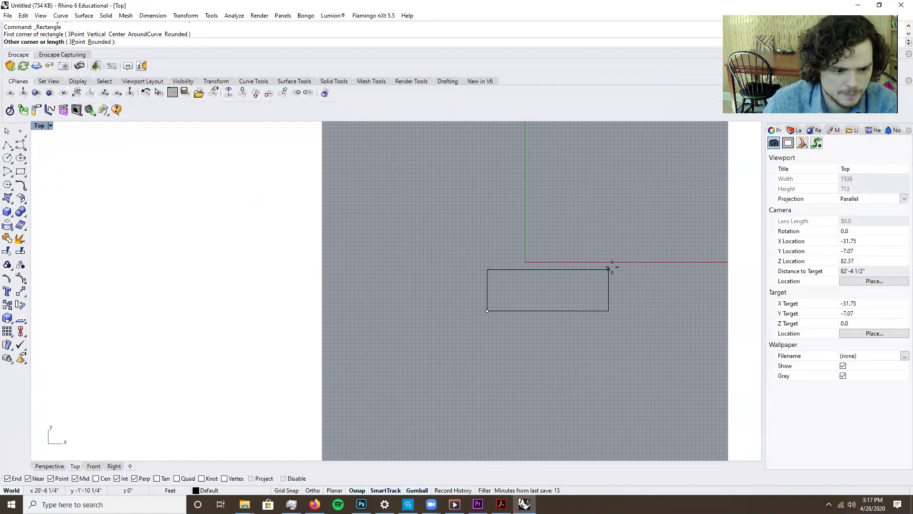
pyautogui.click(597, 246)
pyautogui.click(597, 252)
pyautogui.press('Return')
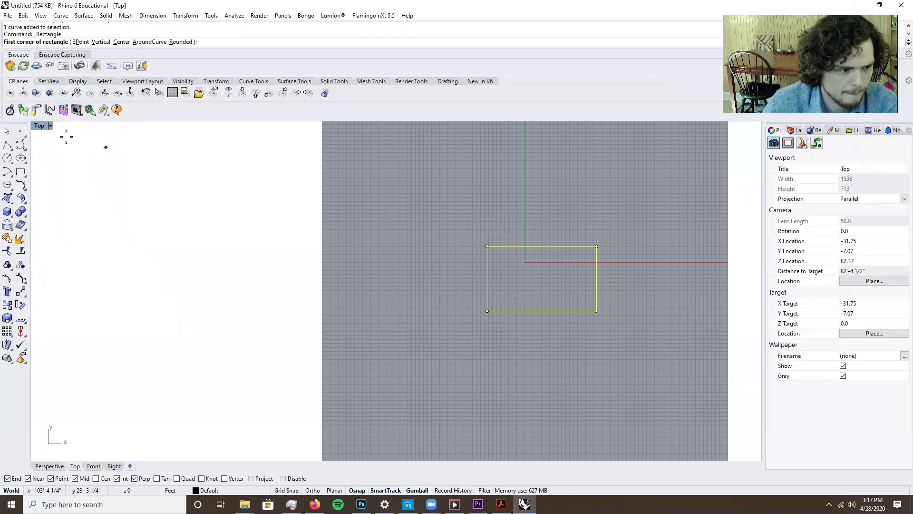
# Return to the four-viewport layout and set the Perspective view's display mode to Shaded
pyautogui.doubleClick(39, 125)
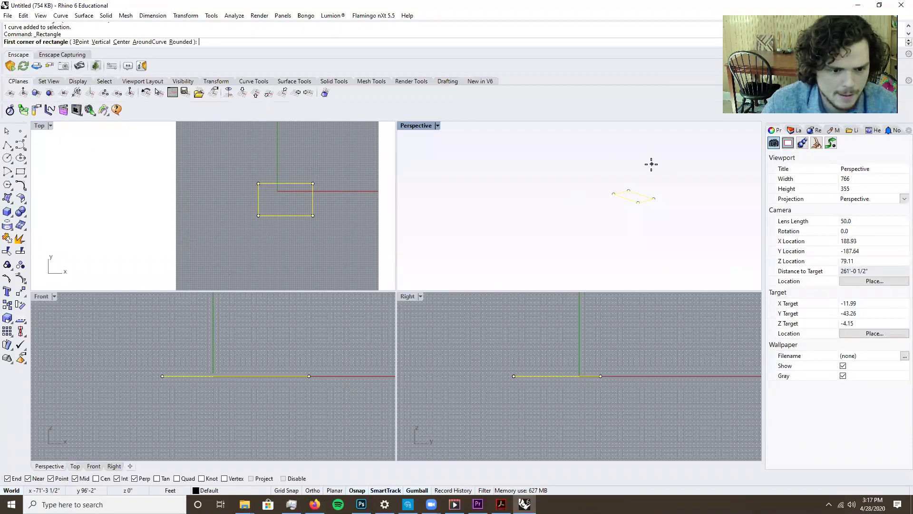
pyautogui.press('Escape')
pyautogui.click(646, 201)
pyautogui.click(438, 125)
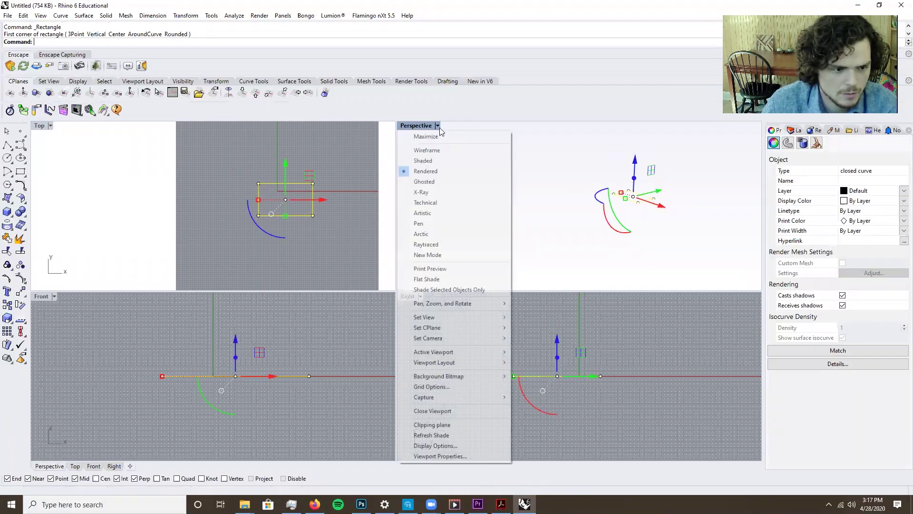
pyautogui.click(436, 158)
pyautogui.scroll(5, 666, 137)
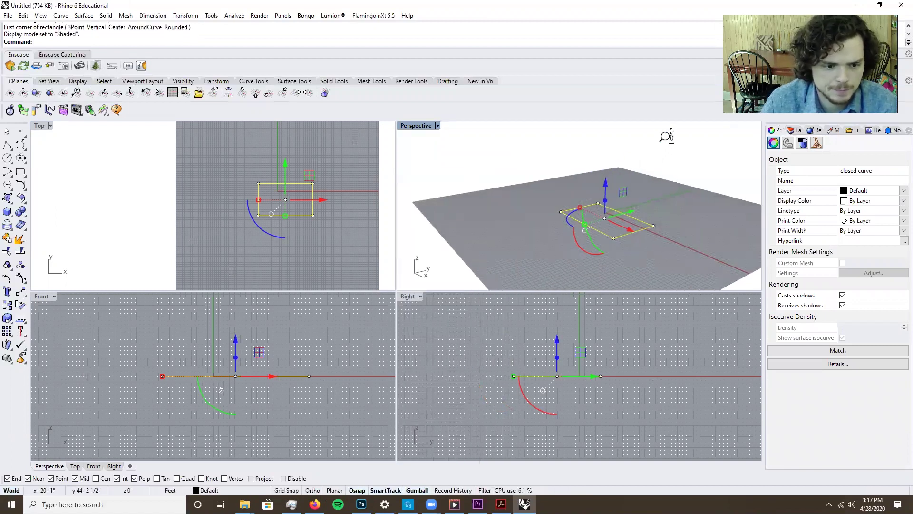
# Extrude the rectangle upward into a solid box with ExtrudeCrv
pyautogui.write('extrudecrv')
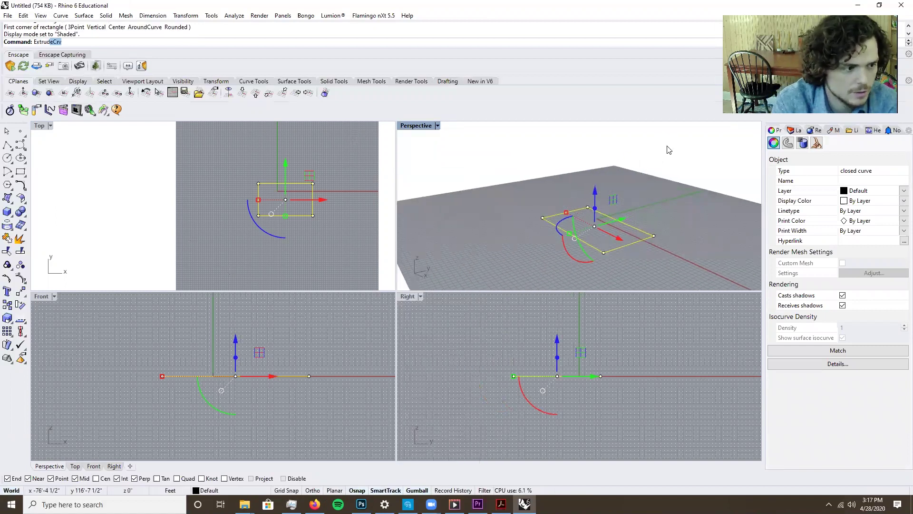
pyautogui.press('Return')
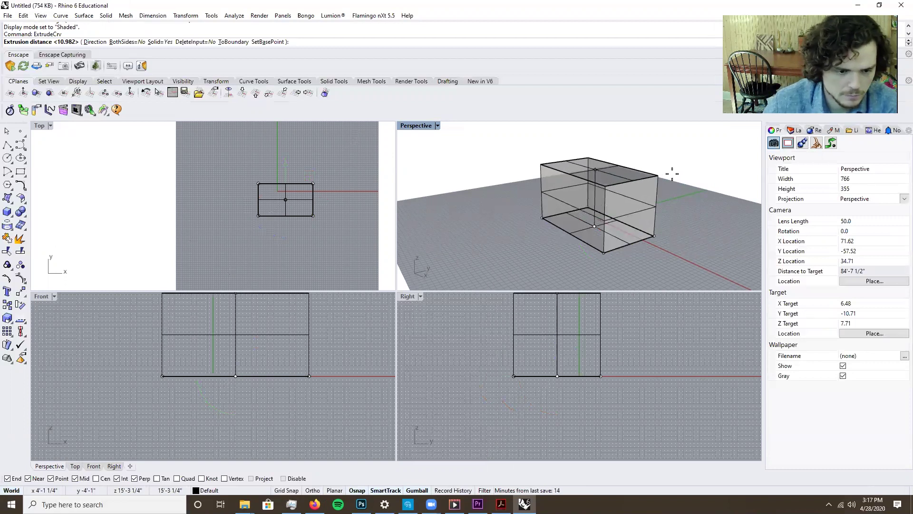
pyautogui.click(672, 184)
pyautogui.click(692, 223)
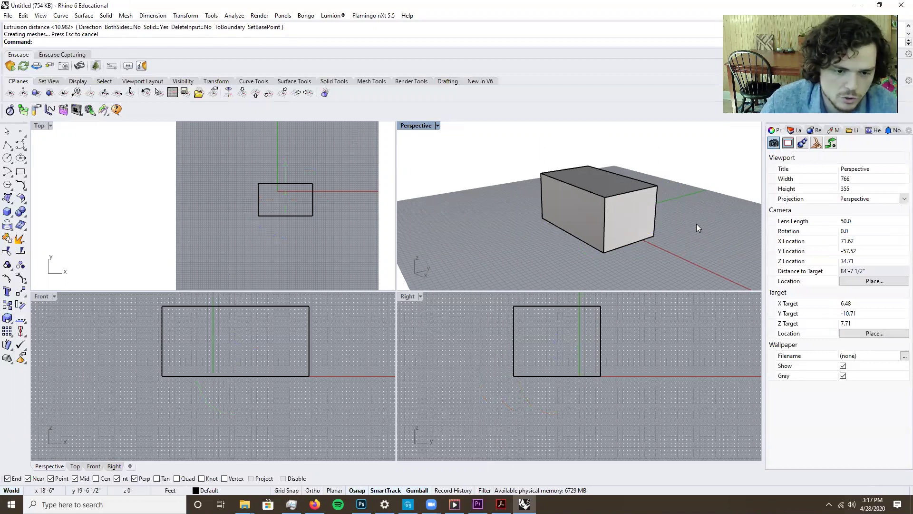
# Extrude the box's end face outward along the X axis using its gumball extrude handle
pyautogui.keyDown('ctrl'); pyautogui.keyDown('shift'); pyautogui.click(620, 222); pyautogui.keyUp('shift'); pyautogui.keyUp('ctrl')
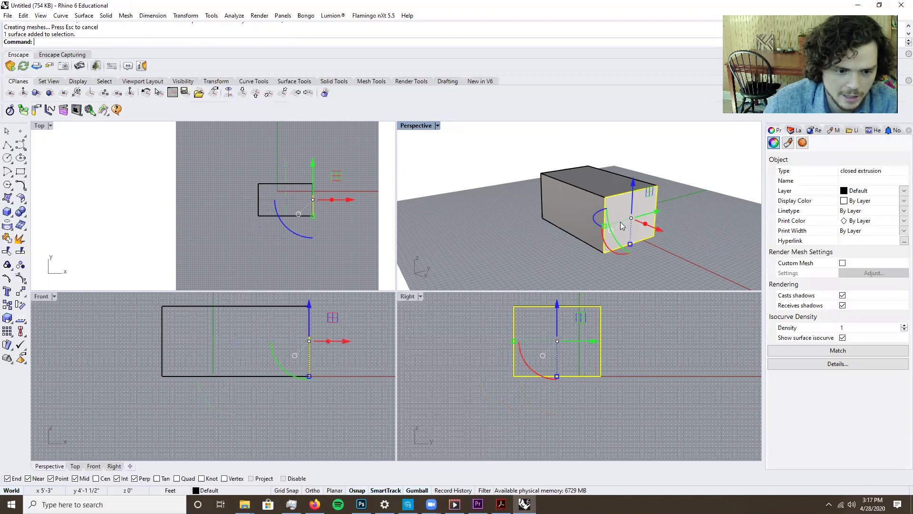
pyautogui.scroll(3, 645, 226)
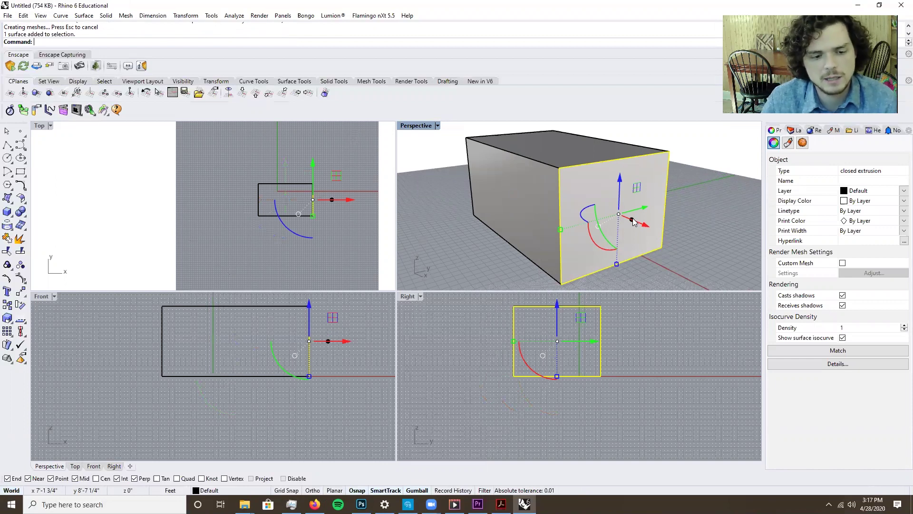
pyautogui.moveTo(633, 222); pyautogui.dragTo(665, 223)
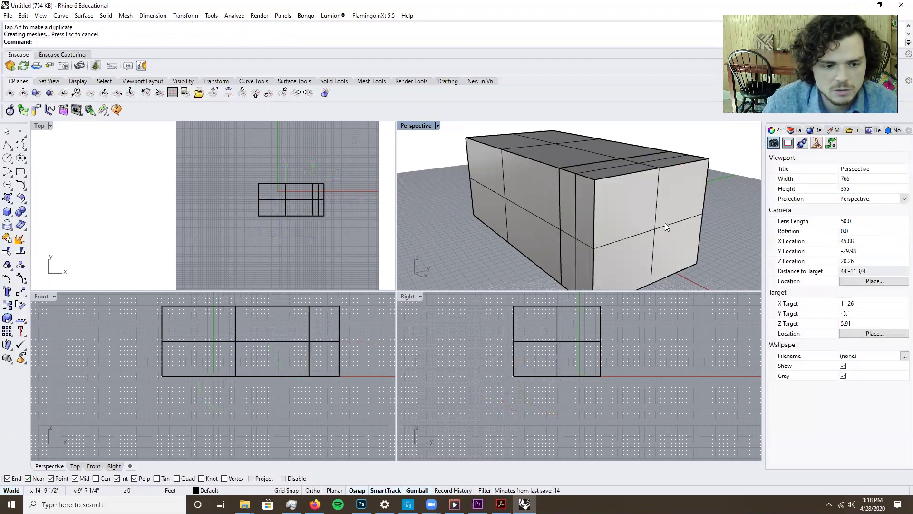
# Extrude the top face of the new end section upward above the main box
pyautogui.scroll(-2, 662, 227)
pyautogui.keyDown('ctrl'); pyautogui.keyDown('shift'); pyautogui.click(648, 179); pyautogui.keyUp('shift'); pyautogui.keyUp('ctrl')
pyautogui.scroll(-2, 650, 174)
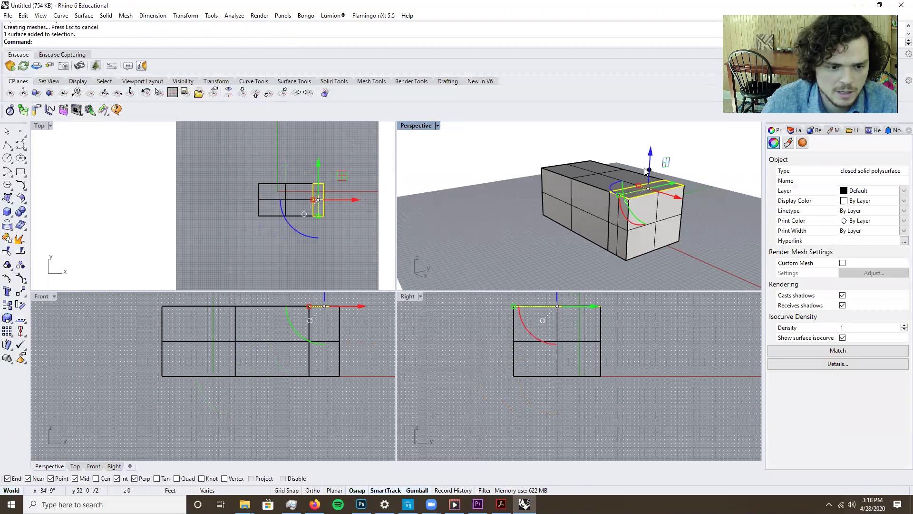
pyautogui.moveTo(650, 169); pyautogui.dragTo(649, 153)
# Extrude the end section's lower side face outward and extend the resulting corner block along the X axis
pyautogui.keyDown('ctrl'); pyautogui.keyDown('shift'); pyautogui.click(620, 211); pyautogui.keyUp('shift'); pyautogui.keyUp('ctrl')
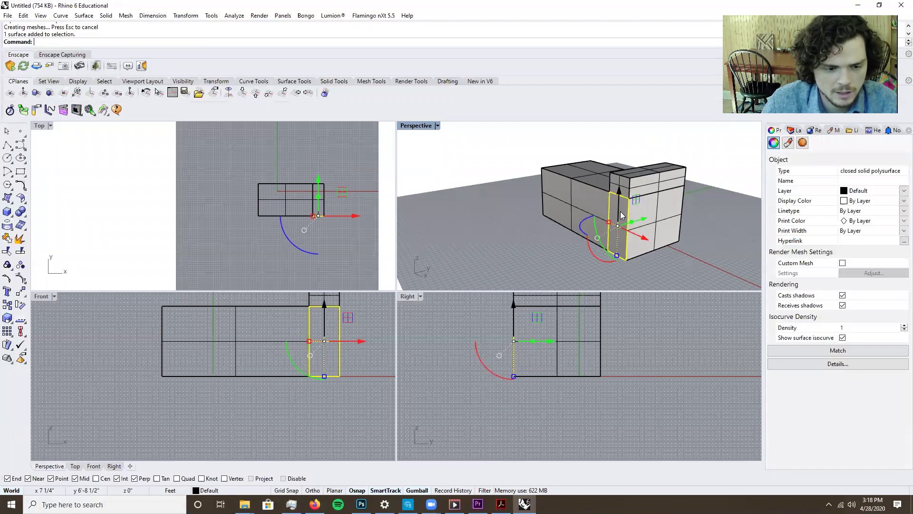
pyautogui.moveTo(633, 223); pyautogui.dragTo(645, 246)
pyautogui.press('Escape')
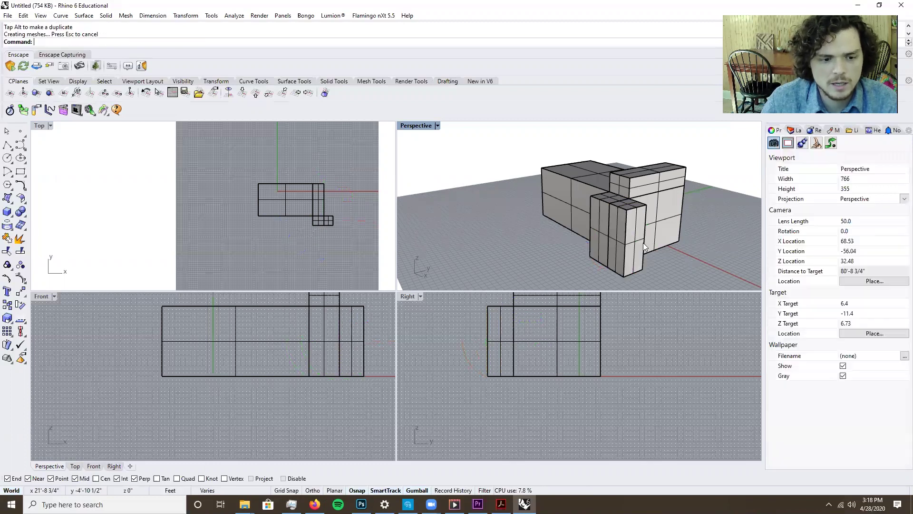
# Extrude the top face of the outermost corner block upward to form a tower
pyautogui.keyDown('ctrl'); pyautogui.keyDown('shift'); pyautogui.click(626, 206); pyautogui.keyUp('shift'); pyautogui.keyUp('ctrl')
pyautogui.moveTo(629, 190); pyautogui.dragTo(632, 148)
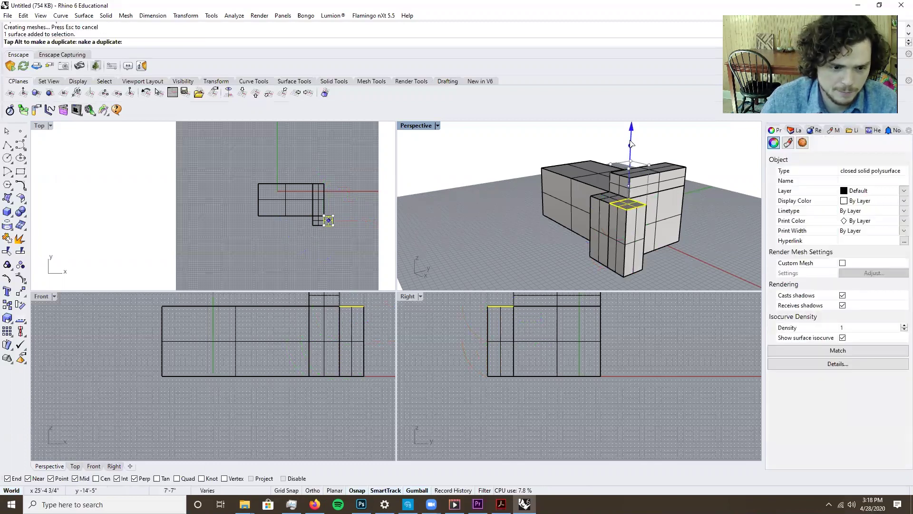
pyautogui.press('Escape')
pyautogui.moveTo(632, 145); pyautogui.dragTo(472, 181, button='right')
# Extrude the tower's upper inner side face along the Y axis into a long bar past the building's far side
pyautogui.keyDown('ctrl'); pyautogui.keyDown('shift'); pyautogui.click(509, 180); pyautogui.keyUp('shift'); pyautogui.keyUp('ctrl')
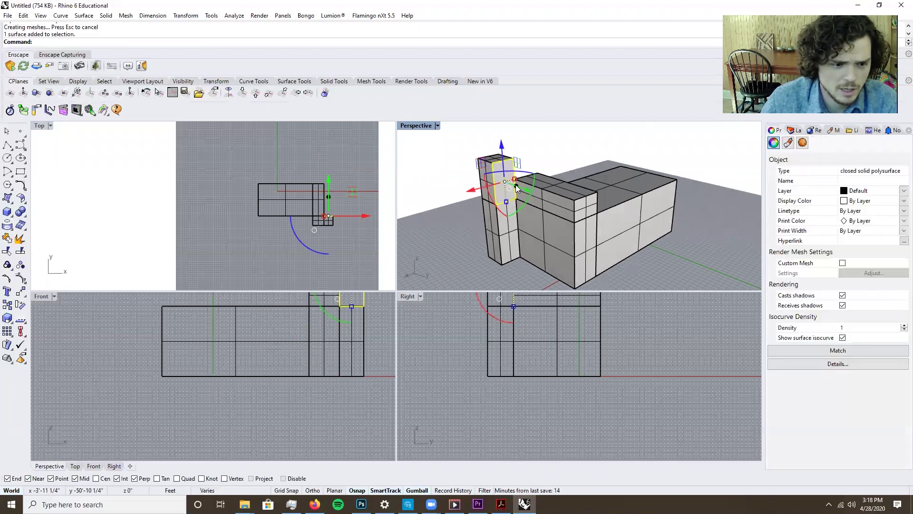
pyautogui.moveTo(512, 177); pyautogui.dragTo(613, 209)
pyautogui.press('Escape')
# Extrude the long outer face of the upper bar outward along the X axis
pyautogui.moveTo(692, 259); pyautogui.dragTo(702, 198, button='right')
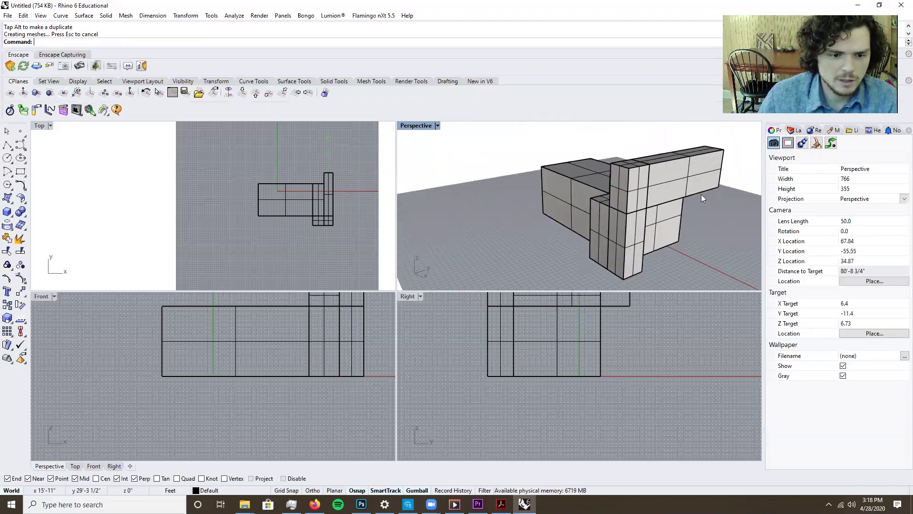
pyautogui.keyDown('ctrl'); pyautogui.keyDown('shift'); pyautogui.click(675, 179); pyautogui.keyUp('shift'); pyautogui.keyUp('ctrl')
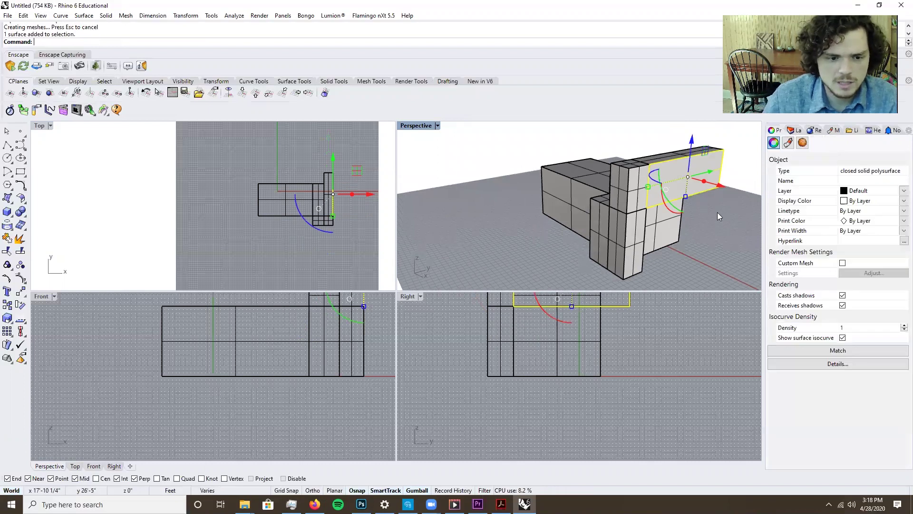
pyautogui.moveTo(680, 219); pyautogui.dragTo(688, 237, button='right')
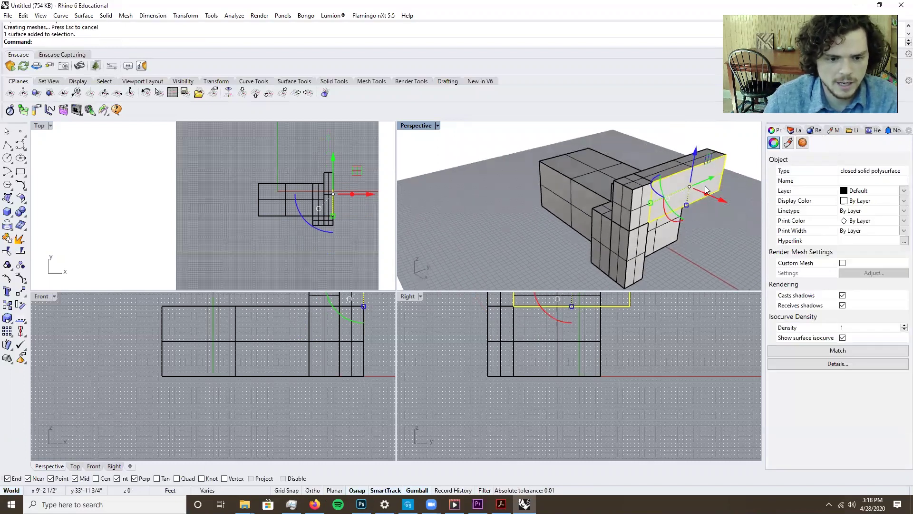
pyautogui.moveTo(706, 195); pyautogui.dragTo(725, 205)
# Extrude the upper bar's long outer face outward once more and extend the new strip's narrow end face along the Y axis
pyautogui.moveTo(726, 204); pyautogui.dragTo(593, 196, button='right')
pyautogui.keyDown('ctrl'); pyautogui.keyDown('shift'); pyautogui.click(508, 198); pyautogui.keyUp('shift'); pyautogui.keyUp('ctrl')
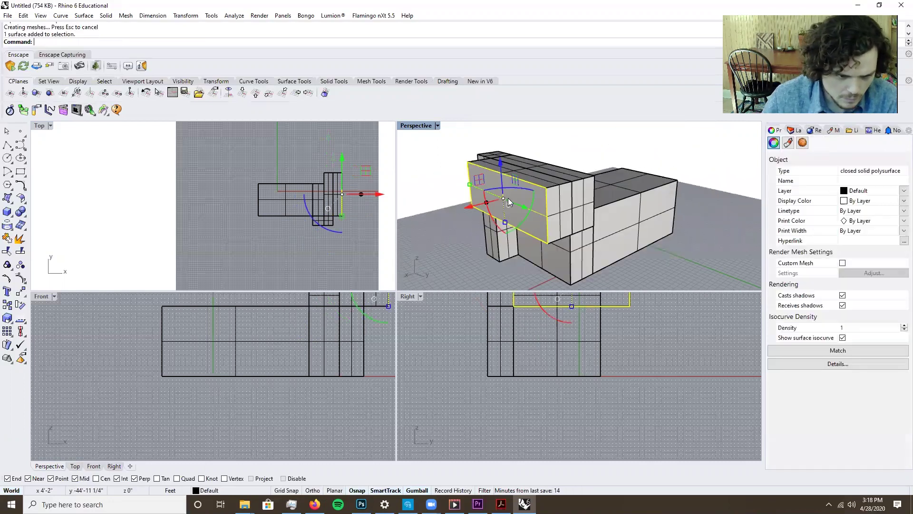
pyautogui.moveTo(487, 204); pyautogui.dragTo(470, 208)
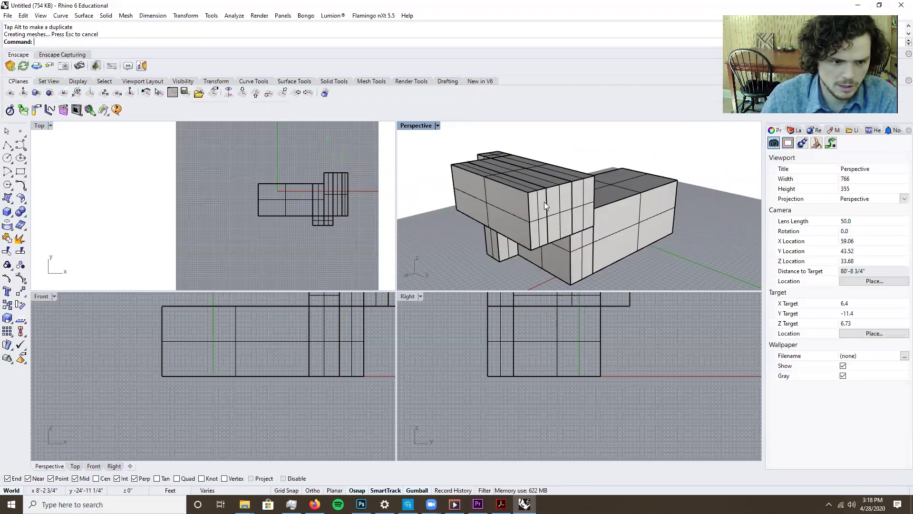
pyautogui.keyDown('ctrl'); pyautogui.keyDown('shift'); pyautogui.click(540, 215); pyautogui.keyUp('shift'); pyautogui.keyUp('ctrl')
pyautogui.moveTo(551, 225); pyautogui.dragTo(567, 232)
# Split the main box's top face with SplitFace along a line between the midpoints of its two long edges
pyautogui.moveTo(512, 190); pyautogui.dragTo(535, 237, button='right')
pyautogui.scroll(-4, 657, 232)
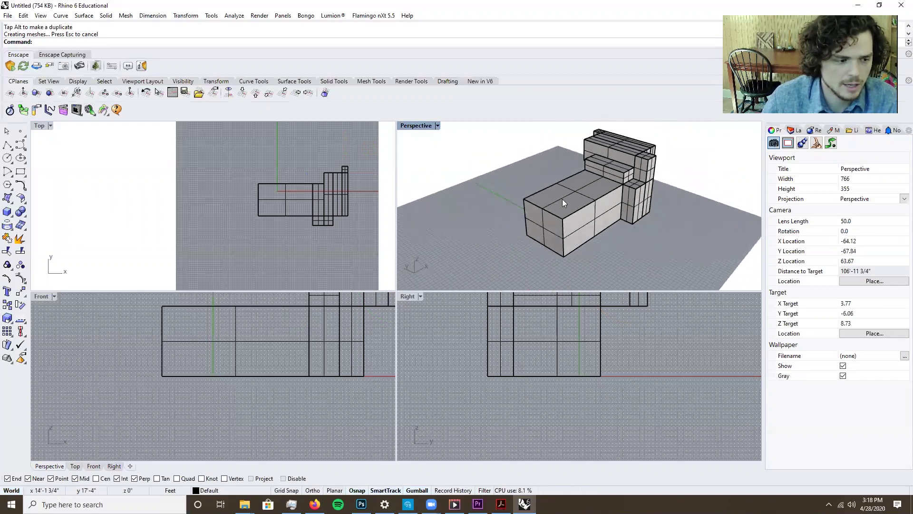
pyautogui.scroll(3, 566, 195)
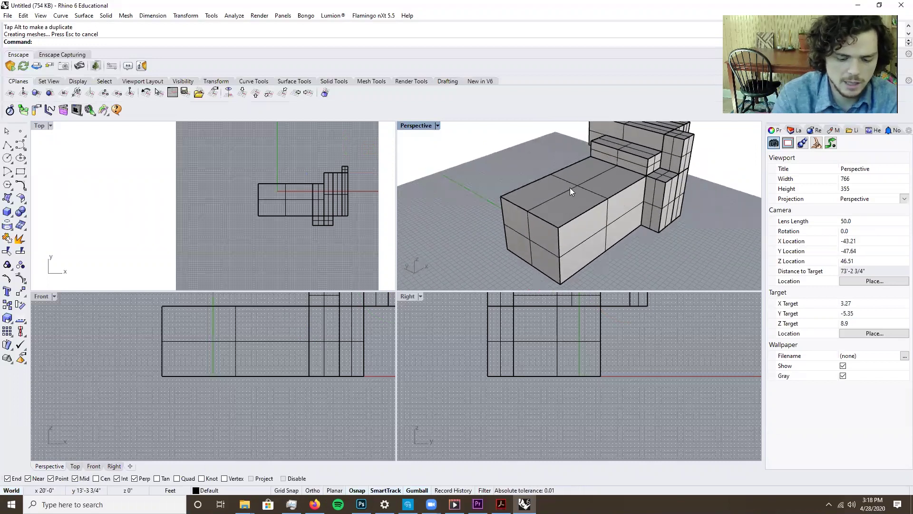
pyautogui.write('Split')
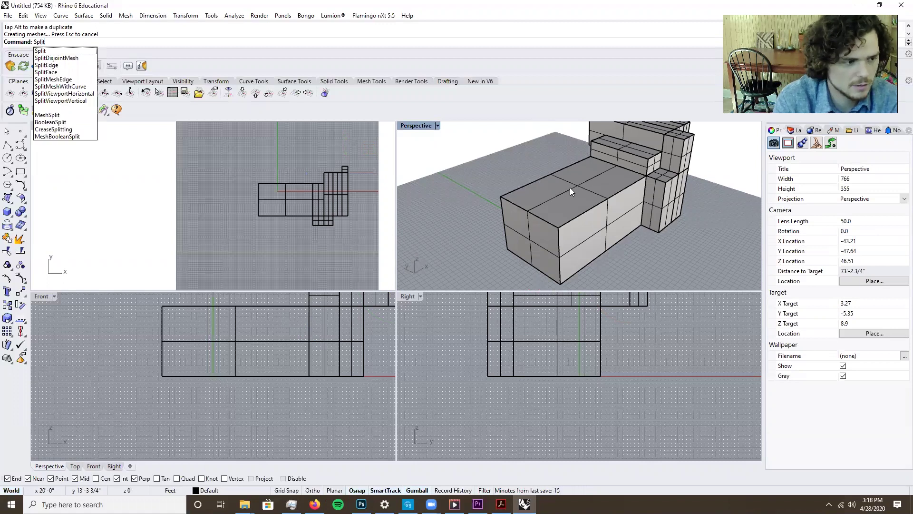
pyautogui.write('Face')
pyautogui.press('Return')
pyautogui.click(571, 191)
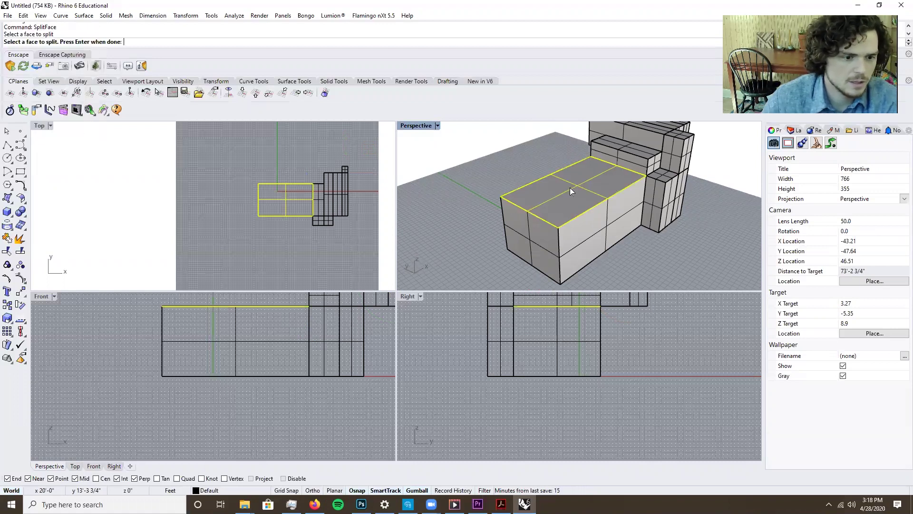
pyautogui.press('Return')
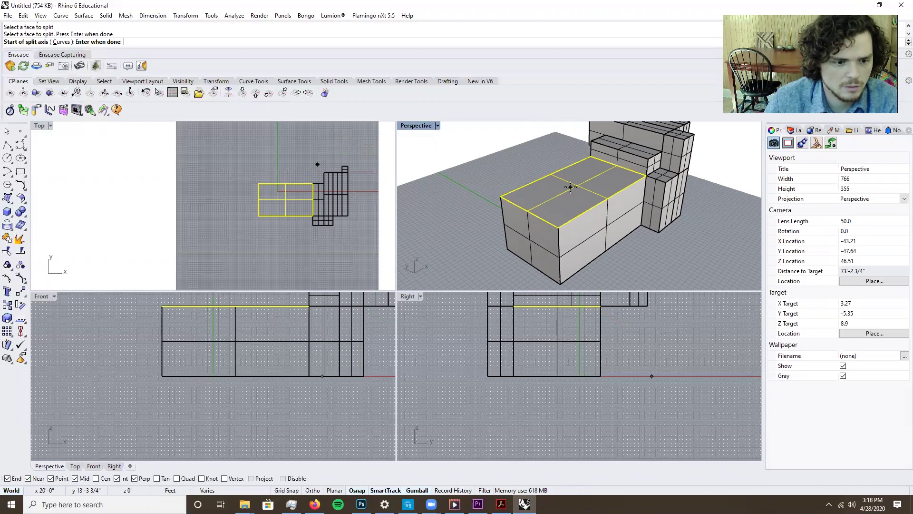
pyautogui.click(550, 174)
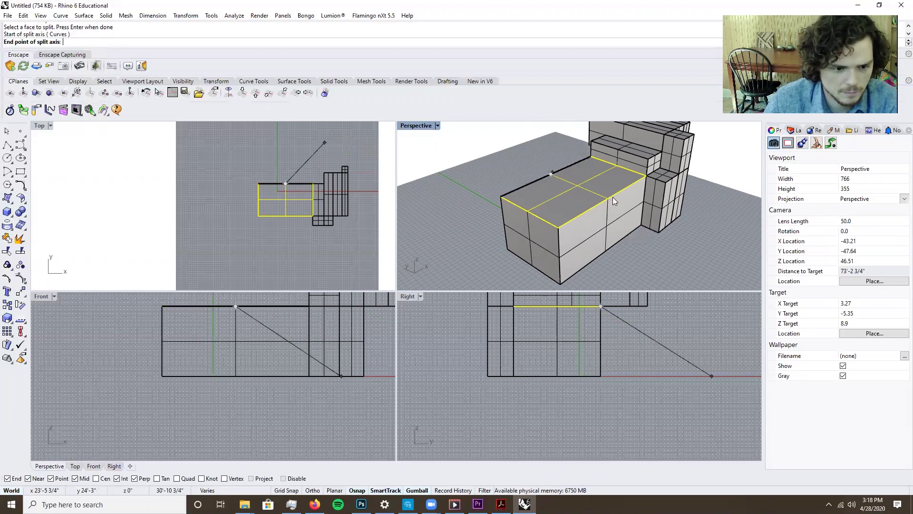
pyautogui.click(605, 199)
pyautogui.press('Return')
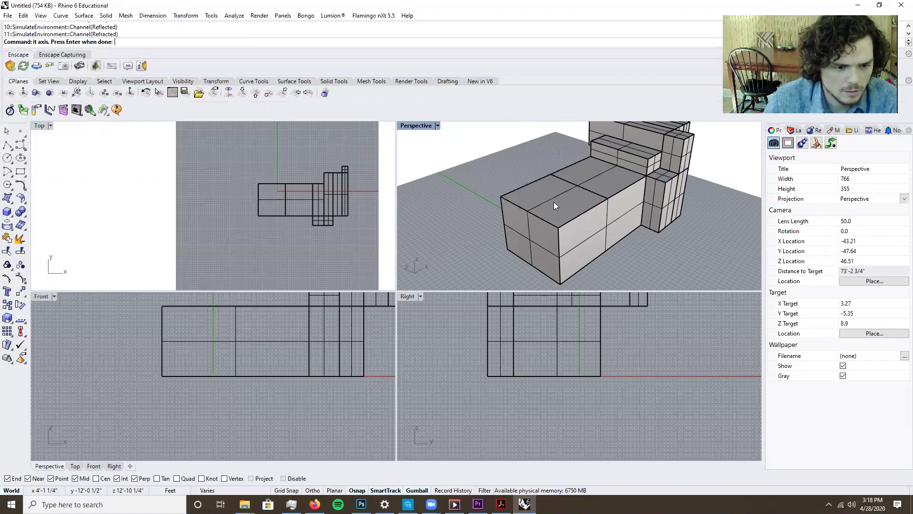
# Extrude the free-end half of the split top face upward
pyautogui.keyDown('ctrl'); pyautogui.keyDown('shift'); pyautogui.click(553, 202); pyautogui.keyUp('shift'); pyautogui.keyUp('ctrl')
pyautogui.moveTo(552, 180); pyautogui.dragTo(551, 155)
pyautogui.click(628, 269)
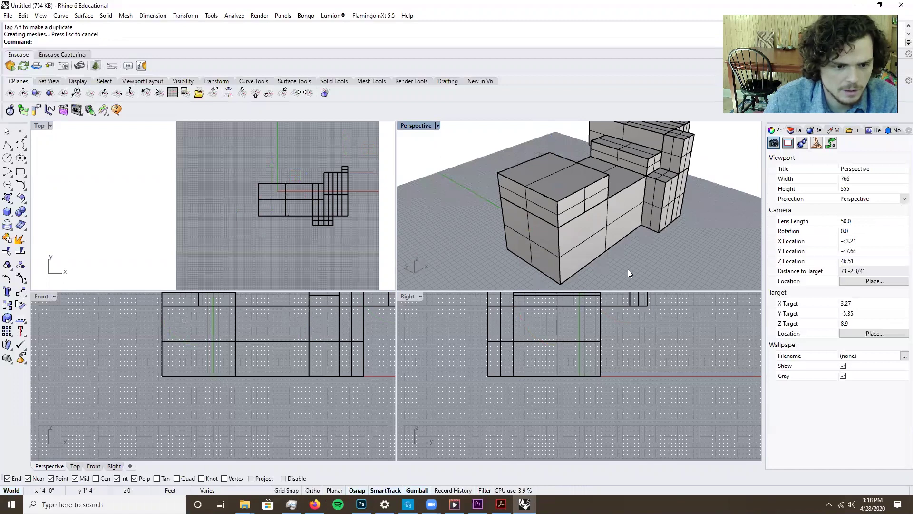
# Move the raised block's top face vertically upward to make the block taller
pyautogui.keyDown('ctrl'); pyautogui.keyDown('shift'); pyautogui.click(558, 171); pyautogui.keyUp('shift'); pyautogui.keyUp('ctrl')
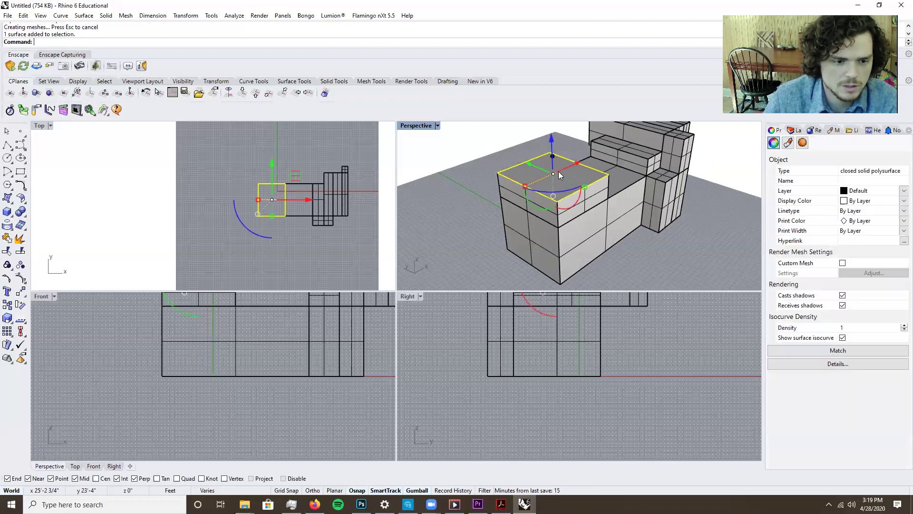
pyautogui.moveTo(550, 135); pyautogui.dragTo(574, 134)
pyautogui.scroll(-5, 602, 224)
pyautogui.scroll(6, 613, 199)
pyautogui.press('Escape')
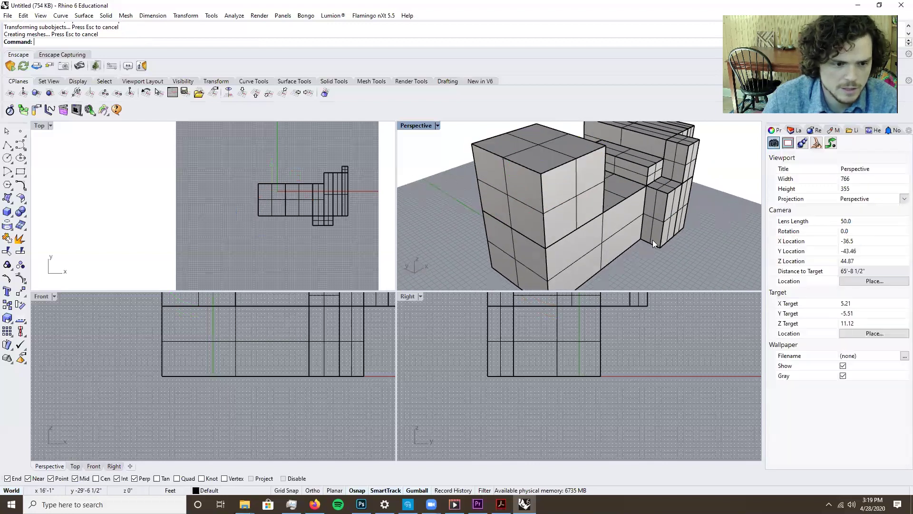
# Move the raised block's top end edge outward along the X axis so the end wall slants
pyautogui.keyDown('ctrl'); pyautogui.keyDown('shift'); pyautogui.click(524, 165); pyautogui.keyUp('shift'); pyautogui.keyUp('ctrl')
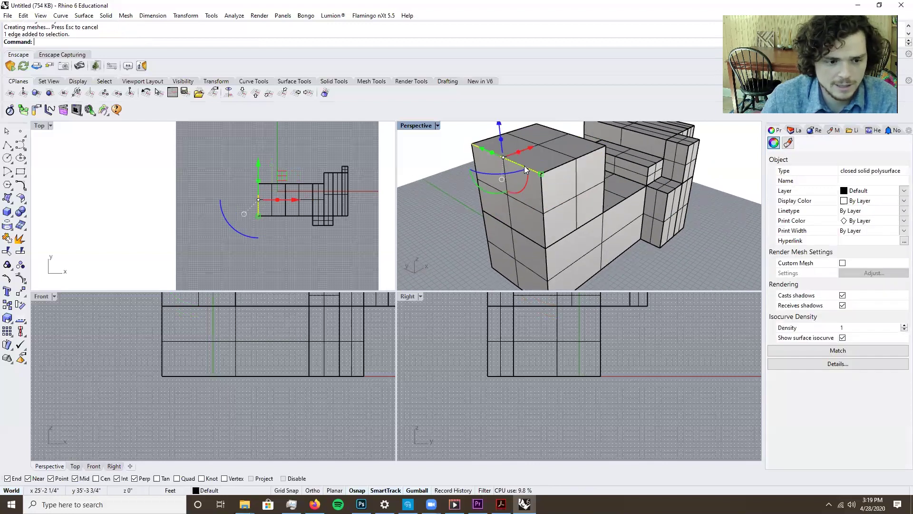
pyautogui.scroll(-3, 538, 157)
pyautogui.moveTo(556, 147); pyautogui.dragTo(506, 169)
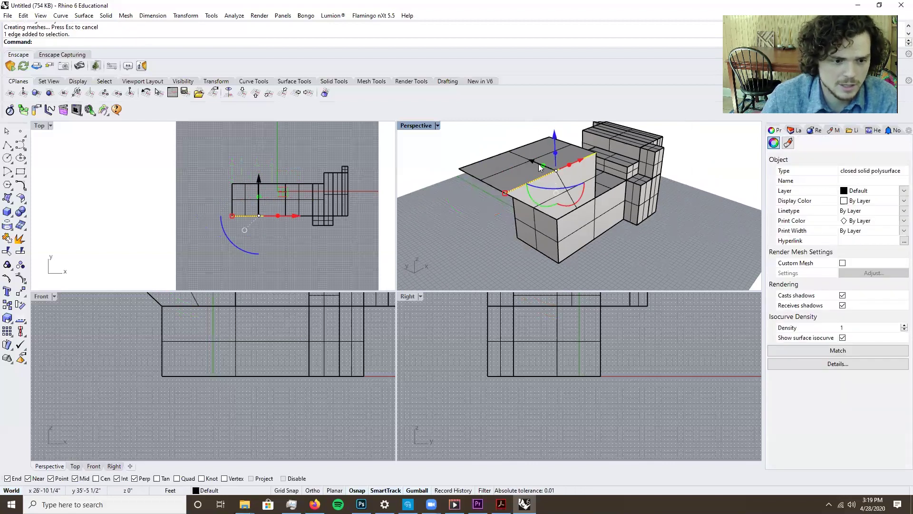
# Extrude the raised block's top long edge horizontally outward along the Y axis into a flat roof surface
pyautogui.moveTo(543, 166); pyautogui.dragTo(603, 190)
pyautogui.moveTo(642, 212); pyautogui.dragTo(718, 186, button='right')
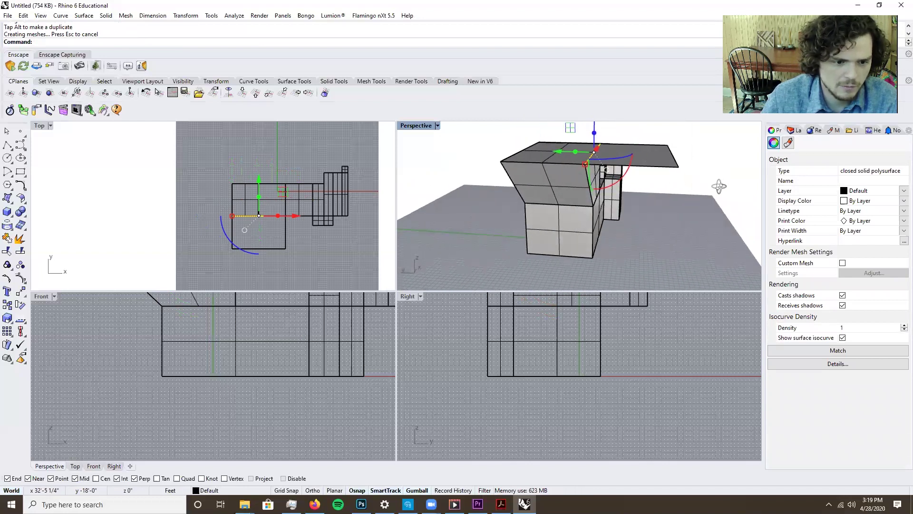
pyautogui.click(703, 212)
pyautogui.moveTo(649, 179); pyautogui.dragTo(614, 178, button='right')
# Extrude the overhanging roof surface vertically to give it a thin slab thickness
pyautogui.click(506, 158)
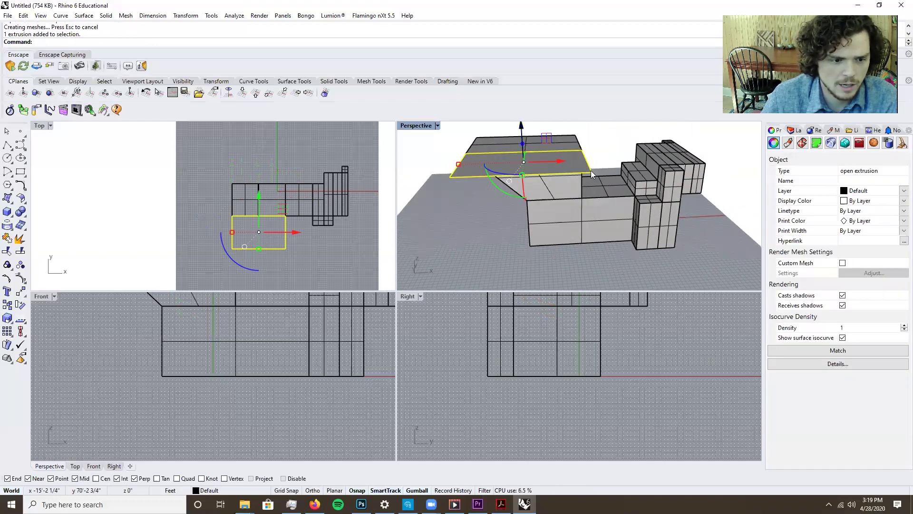
pyautogui.moveTo(501, 131); pyautogui.dragTo(512, 150)
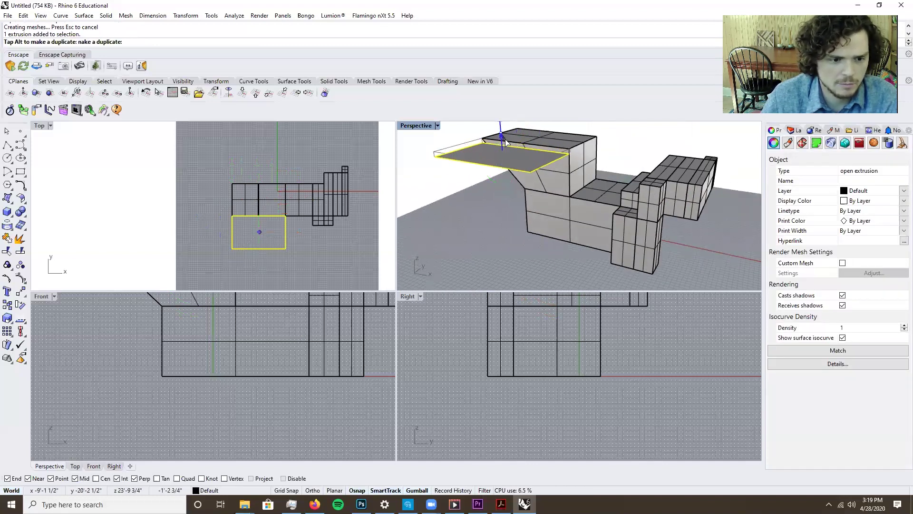
pyautogui.moveTo(688, 191); pyautogui.dragTo(715, 226, button='right')
pyautogui.press('Escape')
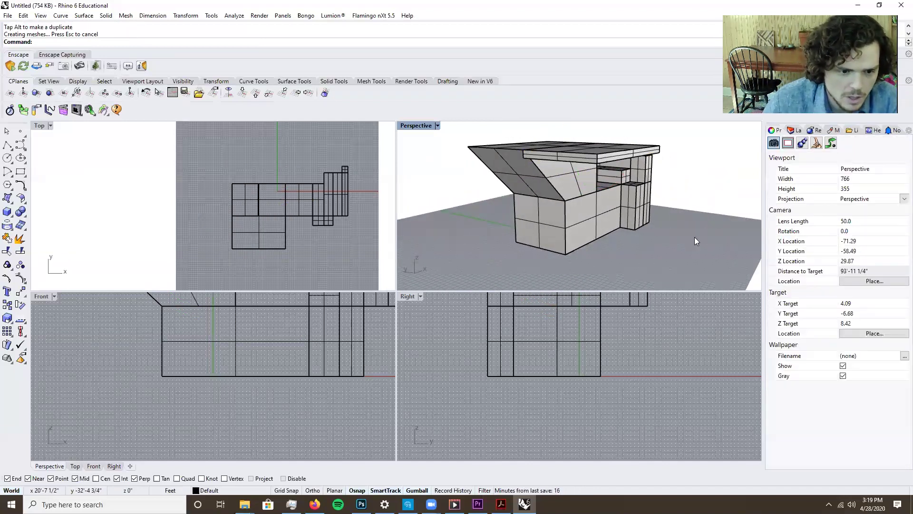
# Delete all objects in the model to leave the workspace empty
pyautogui.moveTo(693, 239); pyautogui.dragTo(679, 257, button='right')
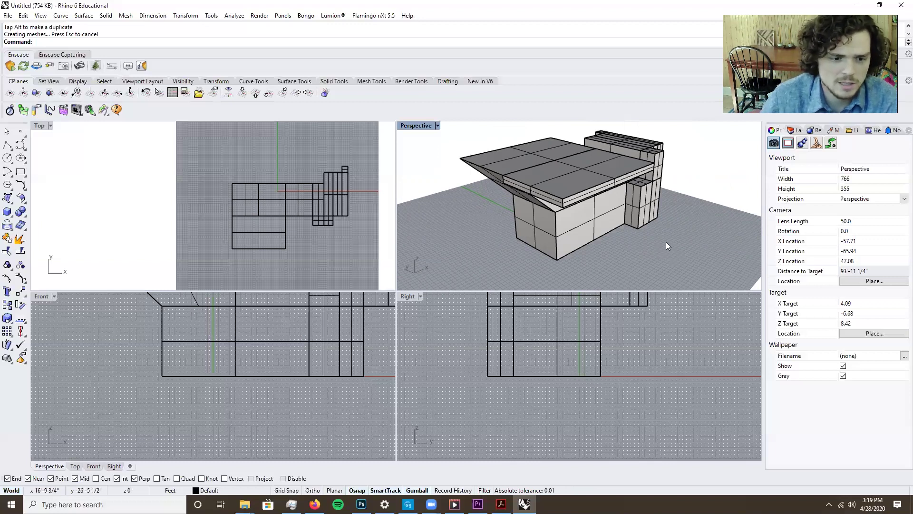
pyautogui.scroll(-2, 646, 237)
pyautogui.moveTo(689, 229); pyautogui.dragTo(698, 277, button='right')
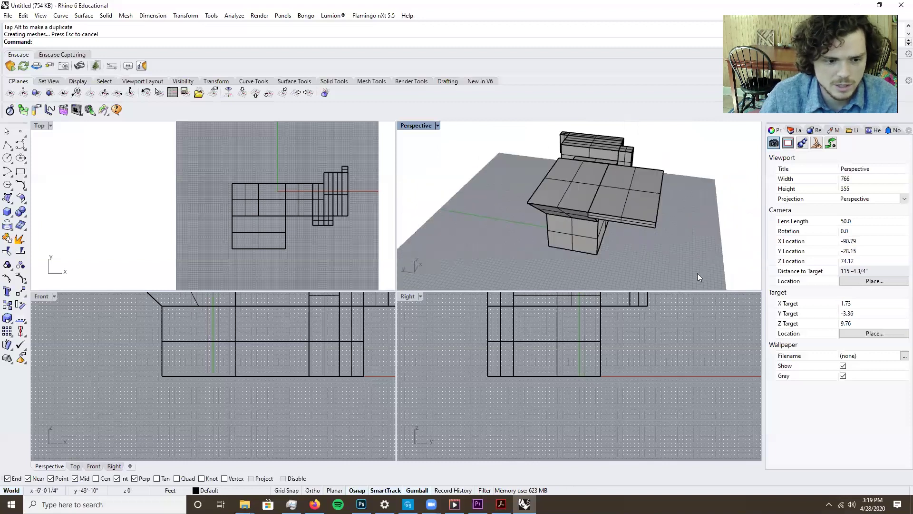
pyautogui.hotkey('ctrl', 'a')
pyautogui.press('Delete')
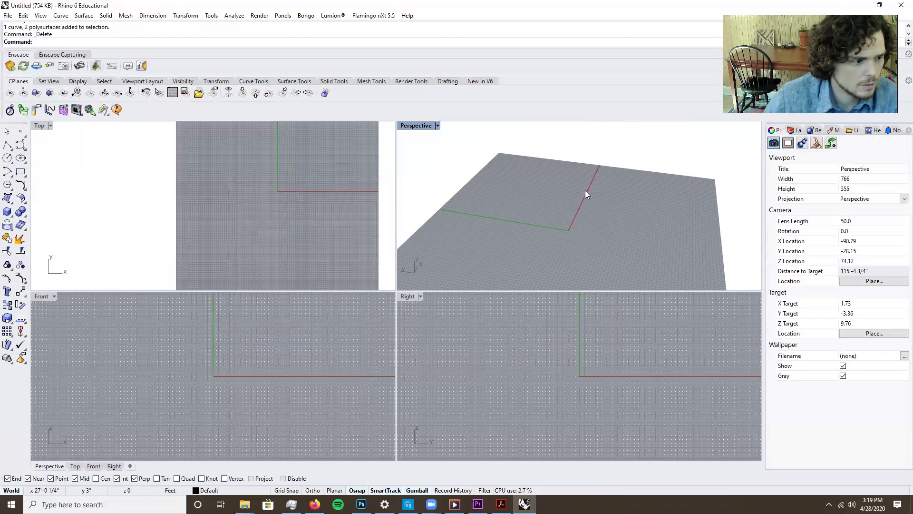
# Draw a rectangle about 19 by 44 feet on the ground plane near the origin, with its long sides along Y
pyautogui.click(21, 171)
pyautogui.click(498, 193)
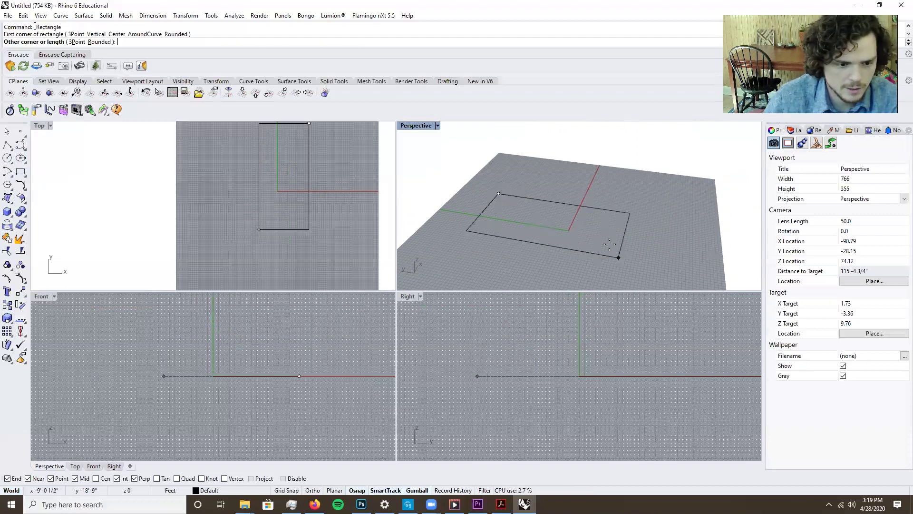
pyautogui.click(597, 240)
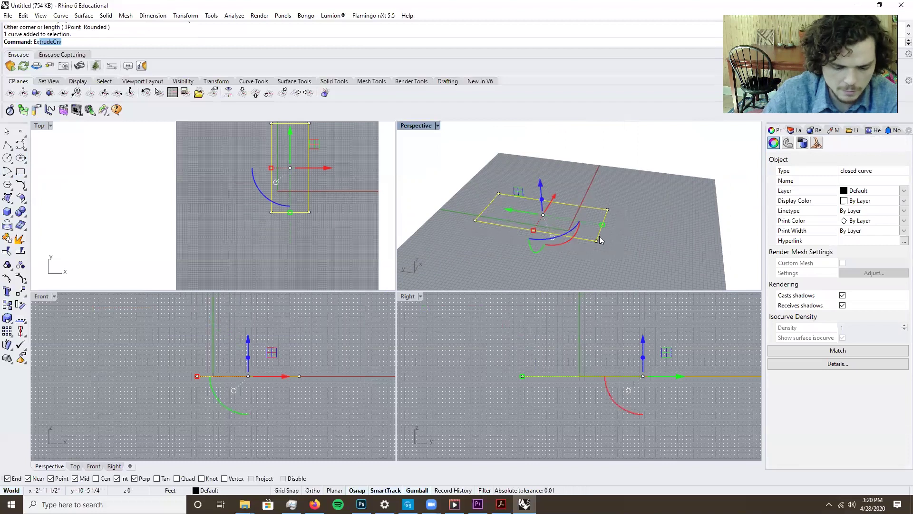
# Extrude the rectangle upward with ExtrudeCrv into a solid box about 16 feet high
pyautogui.write('ud')
pyautogui.press('Return')
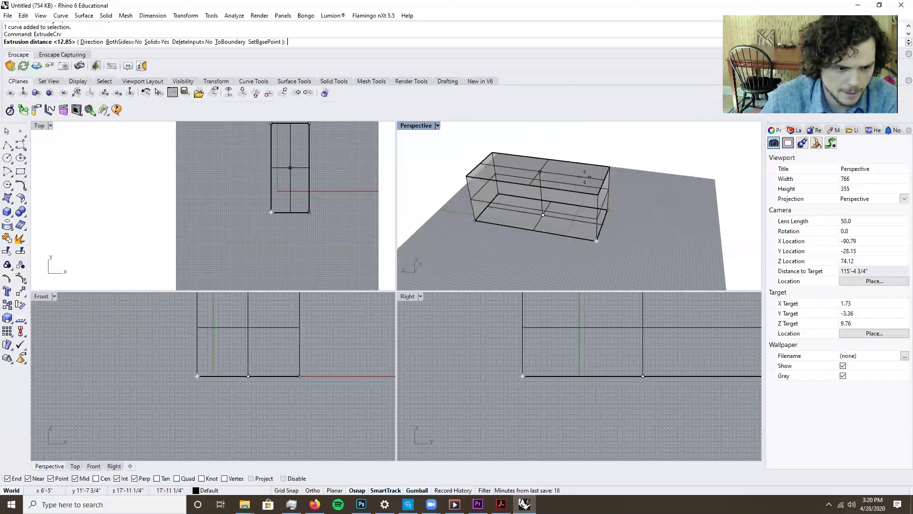
pyautogui.click(585, 177)
pyautogui.moveTo(668, 210); pyautogui.dragTo(638, 198, button='right')
pyautogui.click(652, 208)
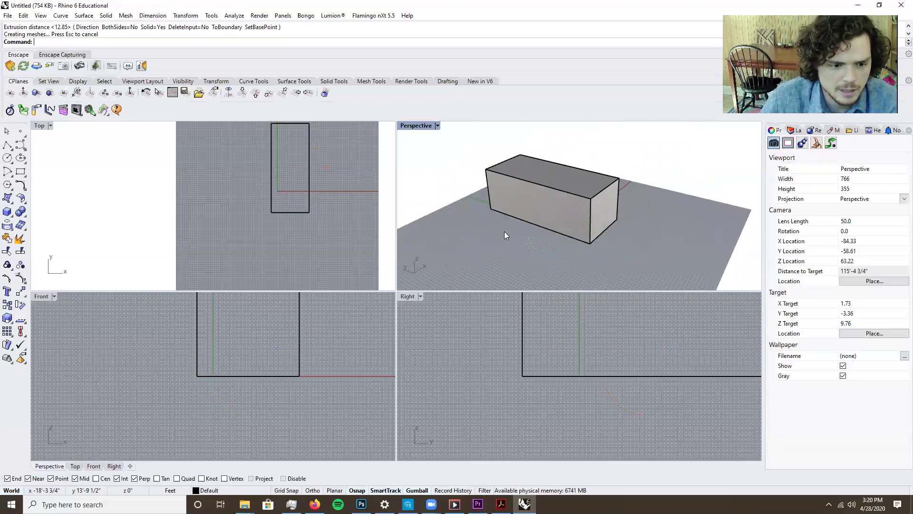
pyautogui.moveTo(648, 229); pyautogui.dragTo(636, 189, button='right')
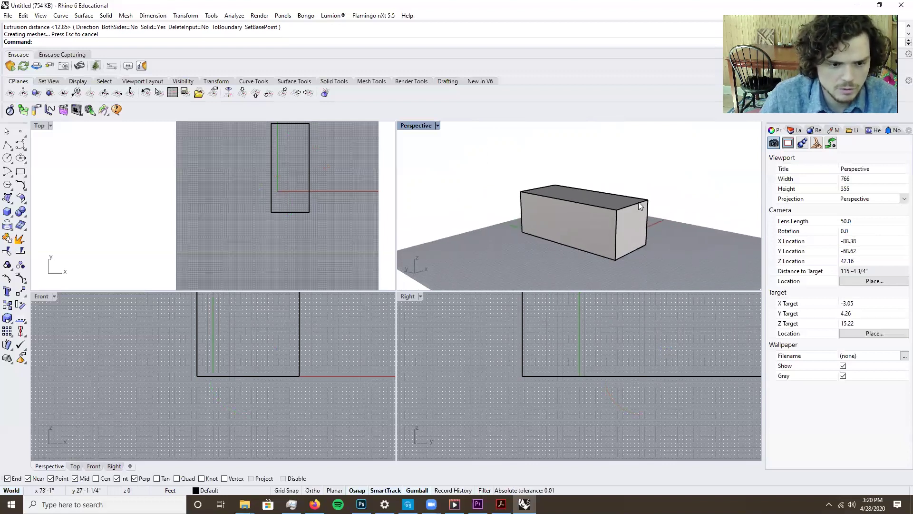
# Move the top edge of the box's near short end vertically upward so the roof slopes
pyautogui.keyDown('ctrl'); pyautogui.keyDown('shift'); pyautogui.click(640, 206); pyautogui.keyUp('shift'); pyautogui.keyUp('ctrl')
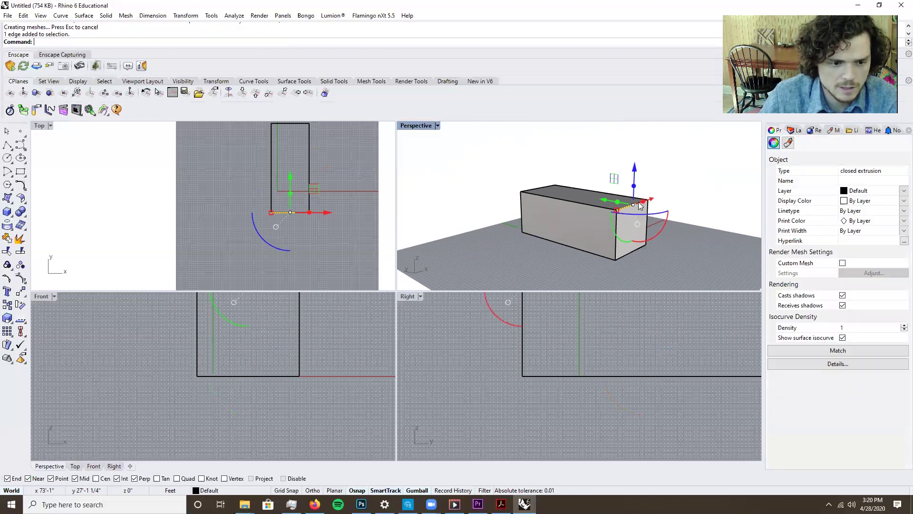
pyautogui.moveTo(638, 168); pyautogui.dragTo(637, 140)
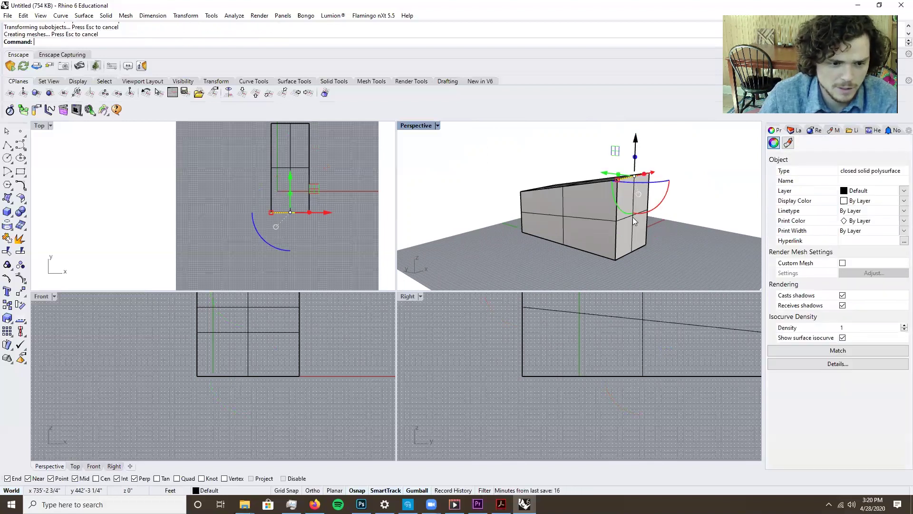
pyautogui.moveTo(635, 217); pyautogui.dragTo(666, 254, button='right')
pyautogui.click(691, 261)
# Split the box's long side face with SplitFace along a line slightly below its sloping top edge
pyautogui.scroll(5, 602, 205)
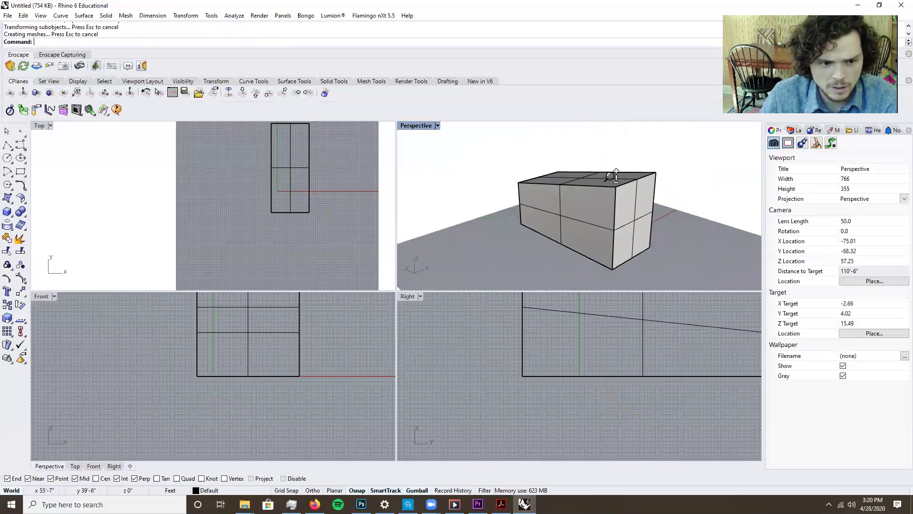
pyautogui.click(603, 217)
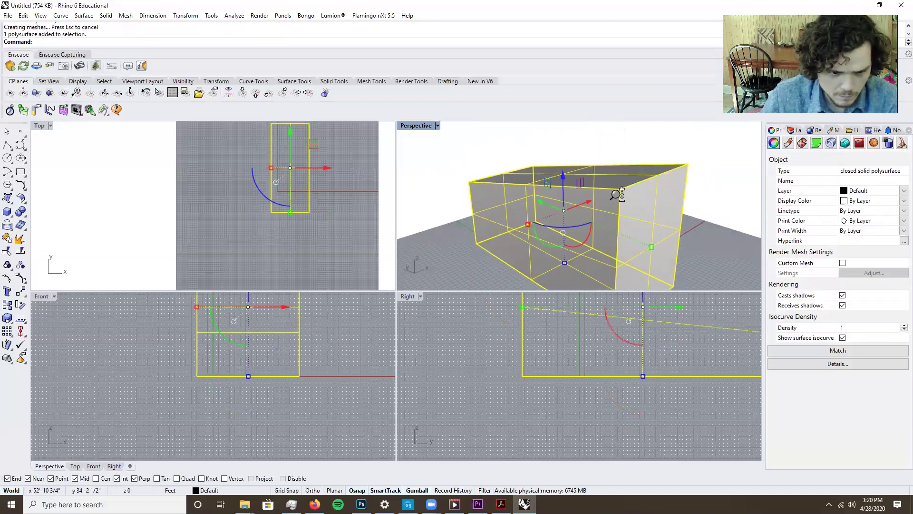
pyautogui.scroll(-2, 618, 210)
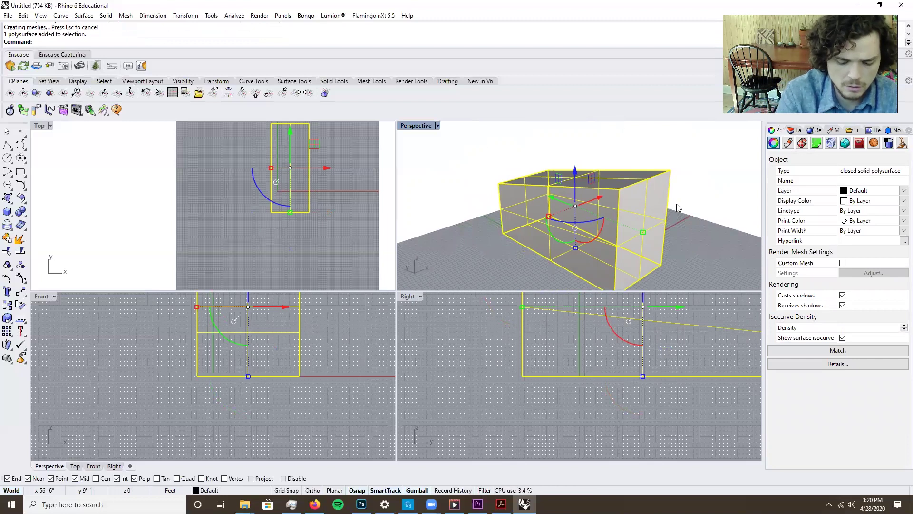
pyautogui.write('SplitFace')
pyautogui.press('Return')
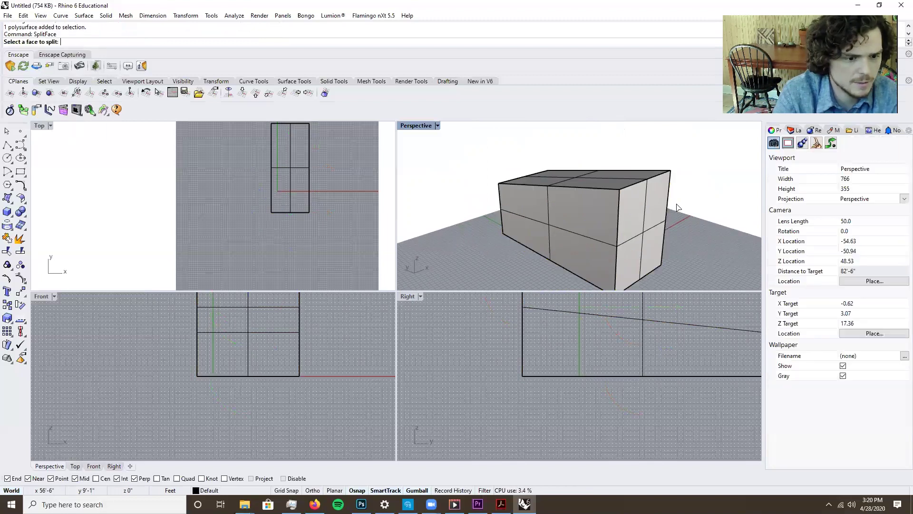
pyautogui.click(581, 222)
pyautogui.press('Return')
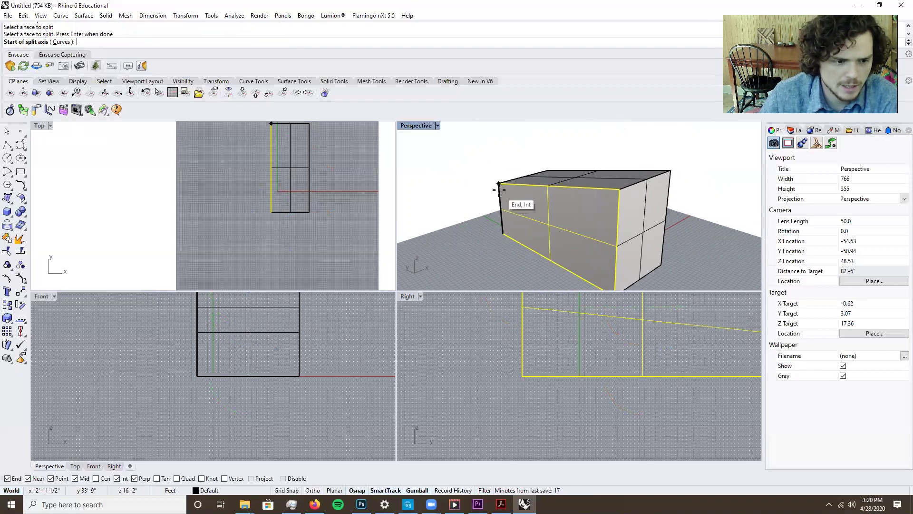
pyautogui.moveTo(499, 192); pyautogui.dragTo(461, 217, button='right')
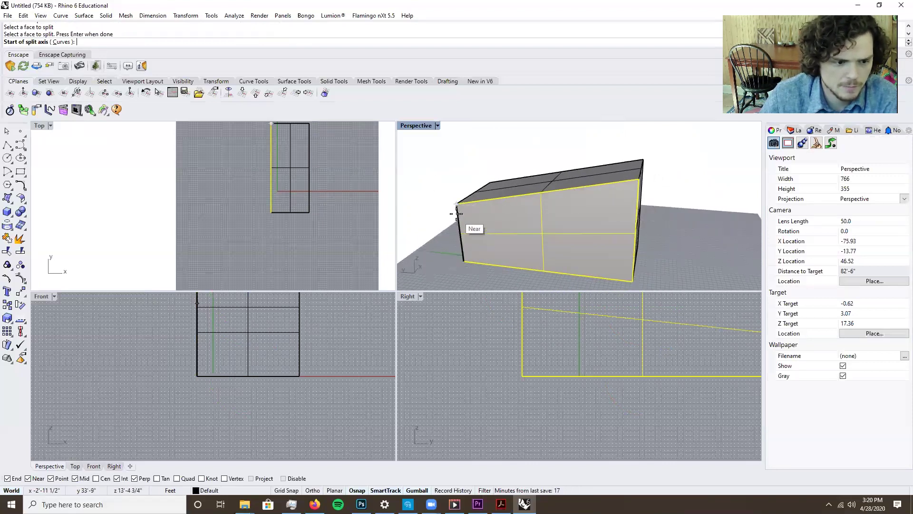
pyautogui.click(458, 212)
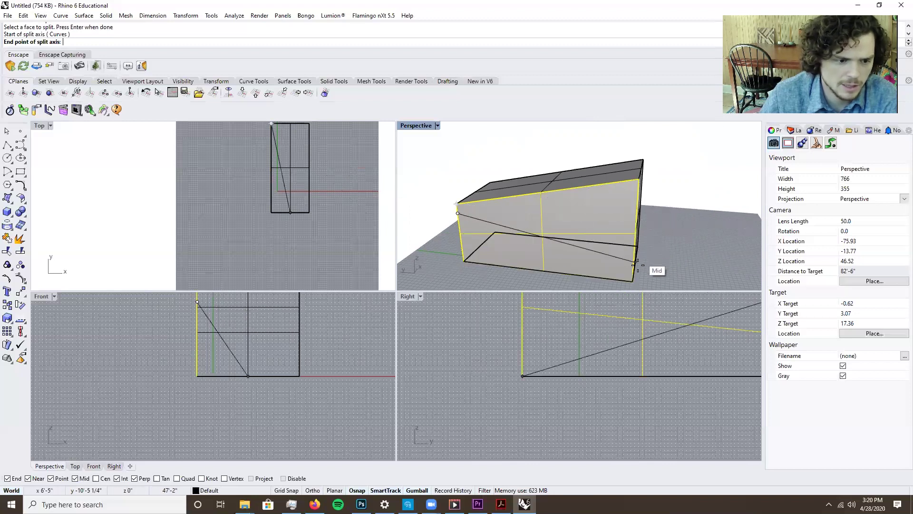
pyautogui.click(638, 190)
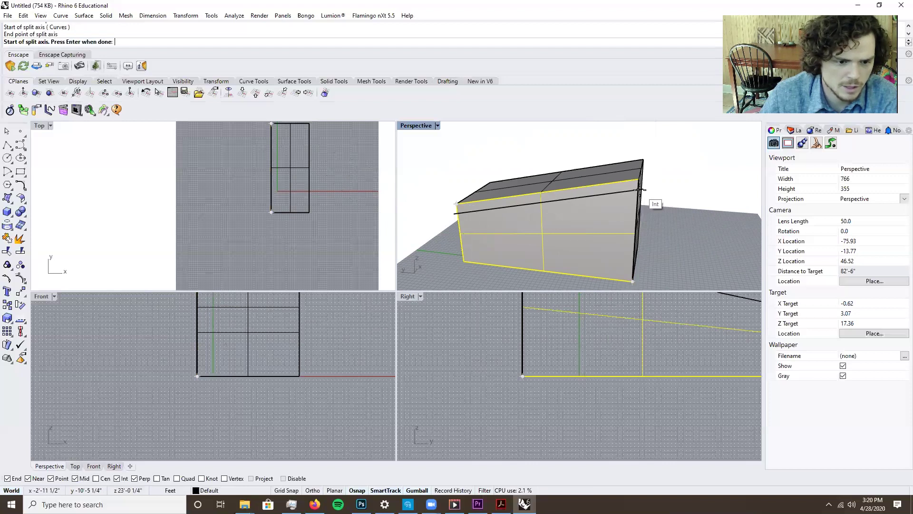
pyautogui.press('Return')
# Extrude the narrow strip at the top of the split side face outward along X into a roof overhang
pyautogui.moveTo(638, 190); pyautogui.dragTo(609, 195, button='right')
pyautogui.keyDown('ctrl'); pyautogui.keyDown('shift'); pyautogui.click(608, 191); pyautogui.keyUp('shift'); pyautogui.keyUp('ctrl')
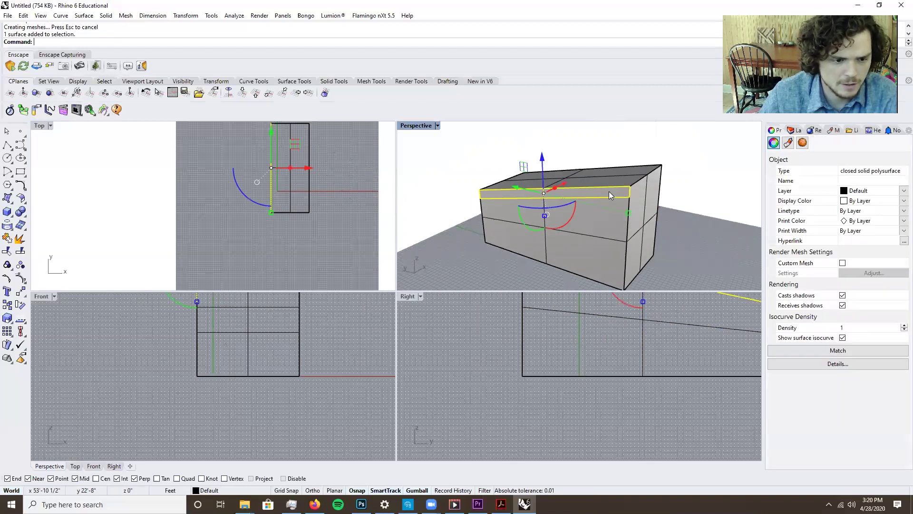
pyautogui.moveTo(554, 189)
pyautogui.mouseDown()
pyautogui.moveTo(532, 200)
pyautogui.moveTo(539, 199)
pyautogui.mouseUp()
pyautogui.moveTo(670, 228); pyautogui.dragTo(508, 202, button='right')
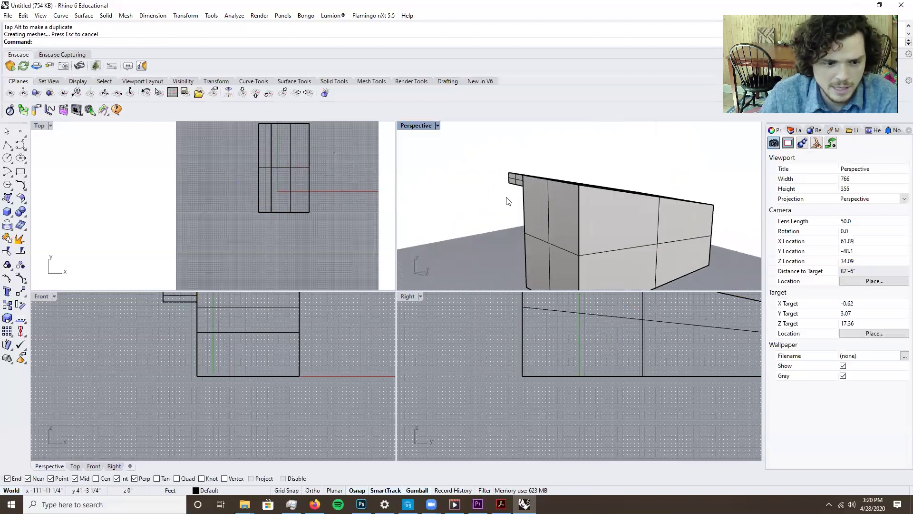
pyautogui.scroll(-4, 517, 222)
pyautogui.scroll(2, 593, 251)
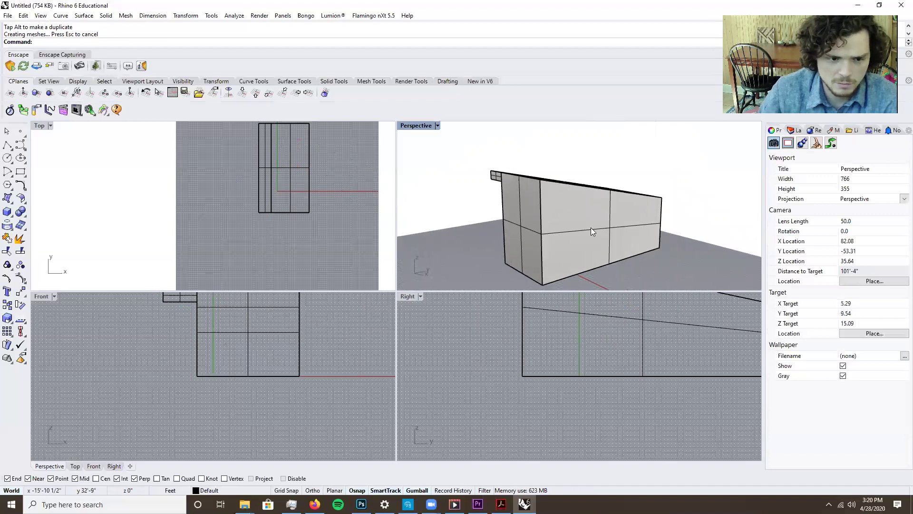
pyautogui.moveTo(590, 228); pyautogui.dragTo(605, 241, button='right')
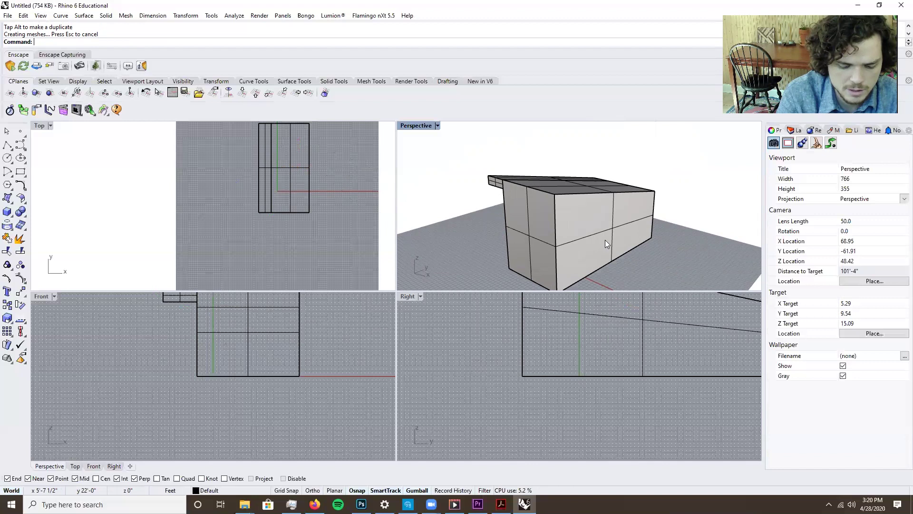
# Try to split the opposite long side face with SplitFace along a line slightly below its top edge
pyautogui.press('Return')
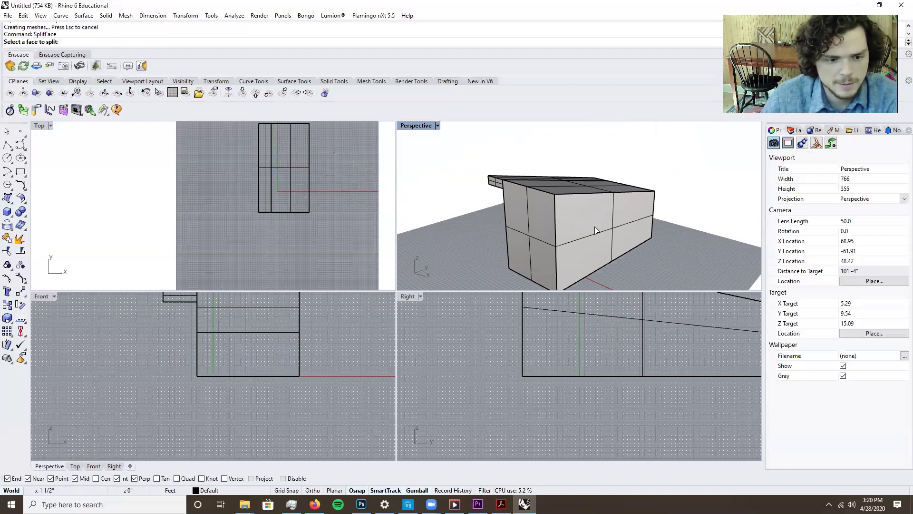
pyautogui.click(595, 230)
pyautogui.press('Return')
pyautogui.click(654, 199)
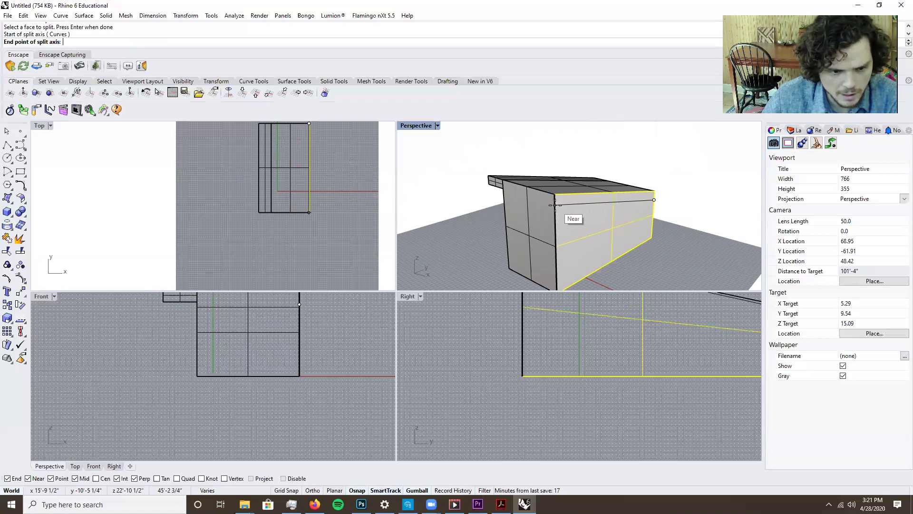
pyautogui.click(554, 205)
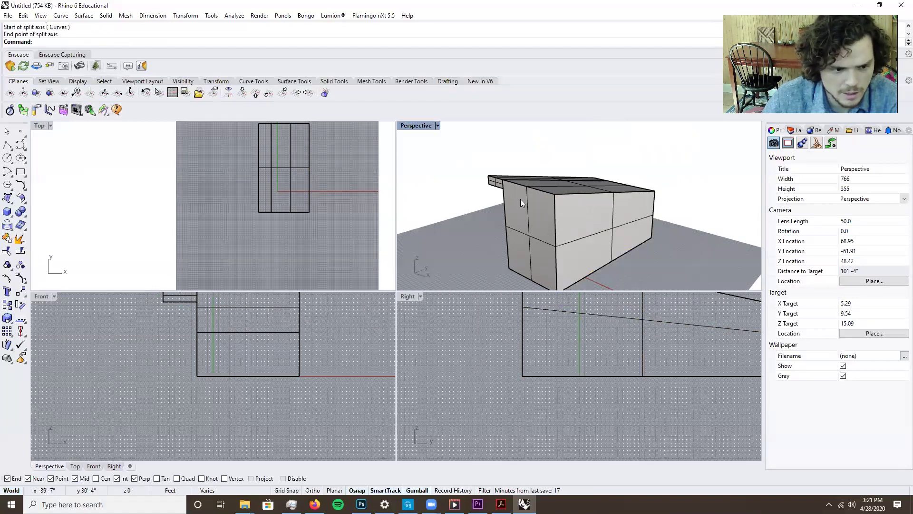
# Split the tall end face with SplitFace from the overhang's lower corner across to the opposite vertical edge
pyautogui.press('Return')
pyautogui.click(521, 199)
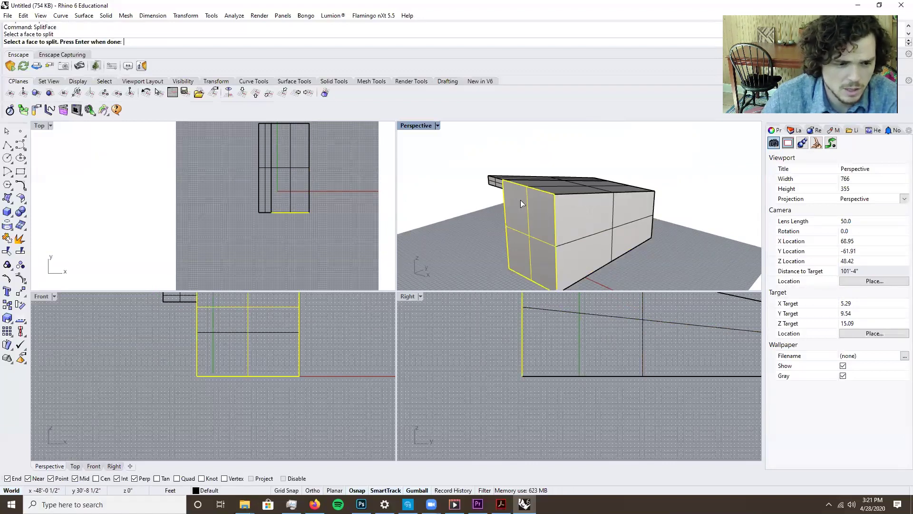
pyautogui.moveTo(521, 202)
pyautogui.mouseDown(button='right')
pyautogui.moveTo(570, 210)
pyautogui.moveTo(523, 211)
pyautogui.mouseUp(button='right')
pyautogui.press('Return')
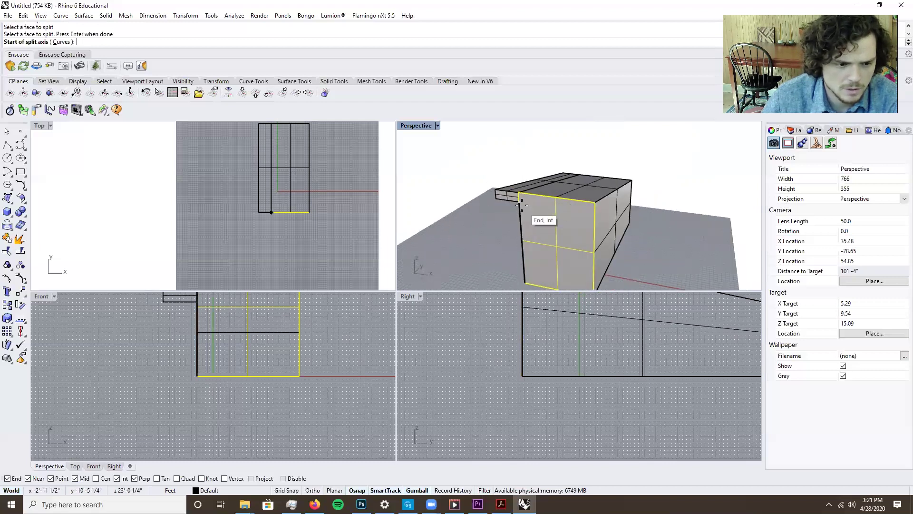
pyautogui.click(519, 203)
pyautogui.click(594, 212)
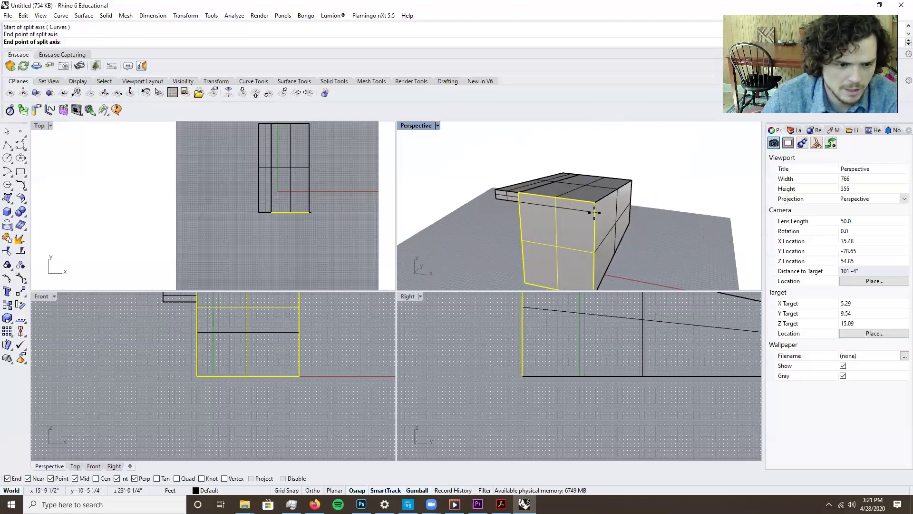
pyautogui.moveTo(642, 218); pyautogui.dragTo(595, 208, button='right')
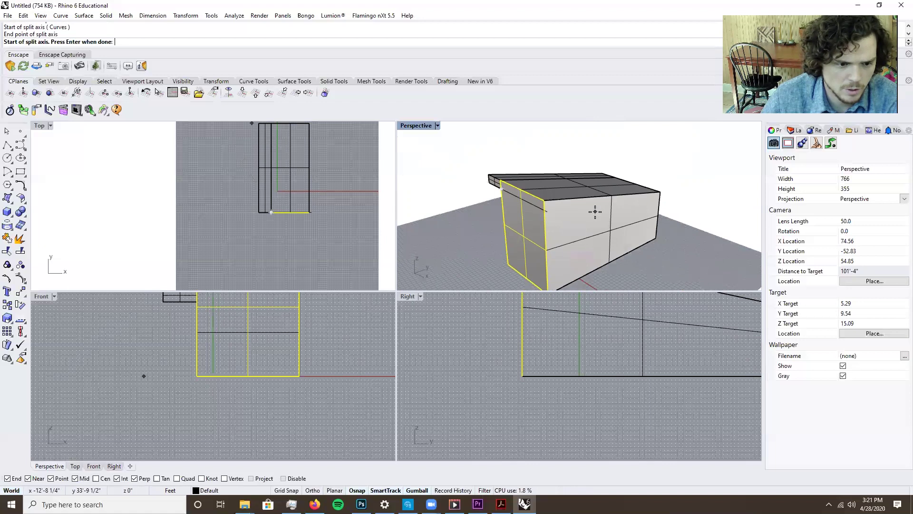
pyautogui.press('Return')
# Split the opposite long side face with SplitFace along a line slightly below its sloping top edge
pyautogui.press('Return')
pyautogui.press('Escape')
pyautogui.click(552, 210)
pyautogui.press('Return')
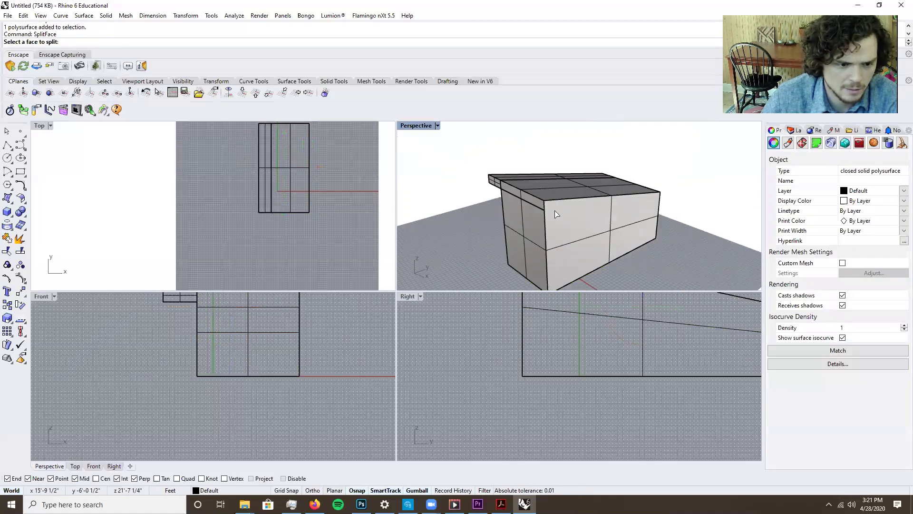
pyautogui.press('Escape')
pyautogui.click(558, 211)
pyautogui.press('Return')
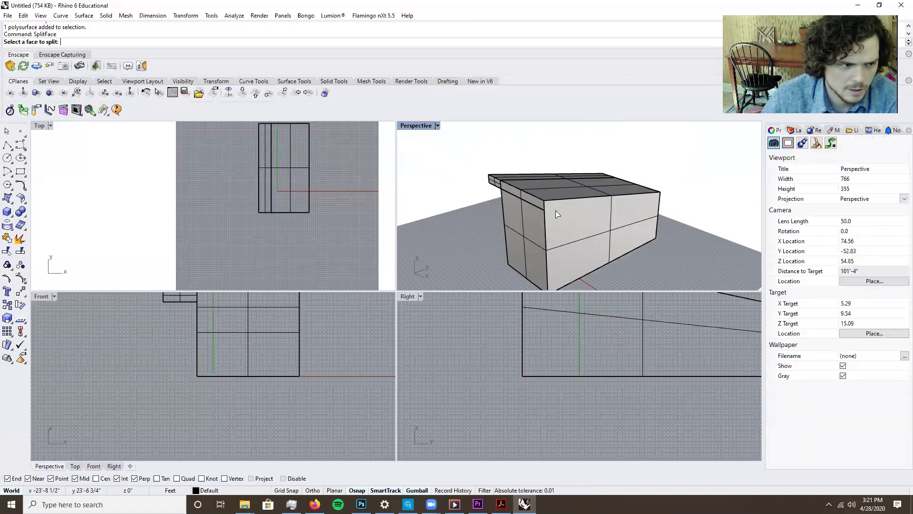
pyautogui.moveTo(578, 217); pyautogui.dragTo(584, 220, button='right')
pyautogui.click(584, 221)
pyautogui.press('Return')
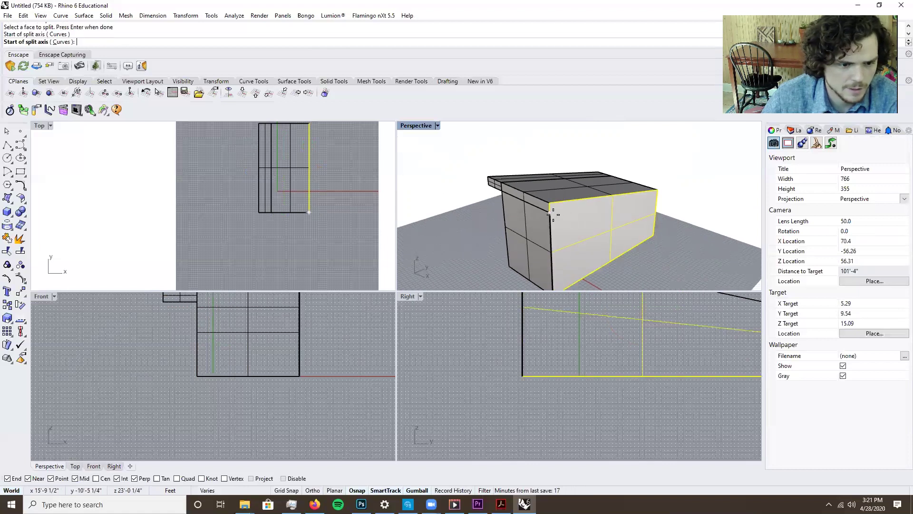
pyautogui.click(550, 210)
pyautogui.click(657, 197)
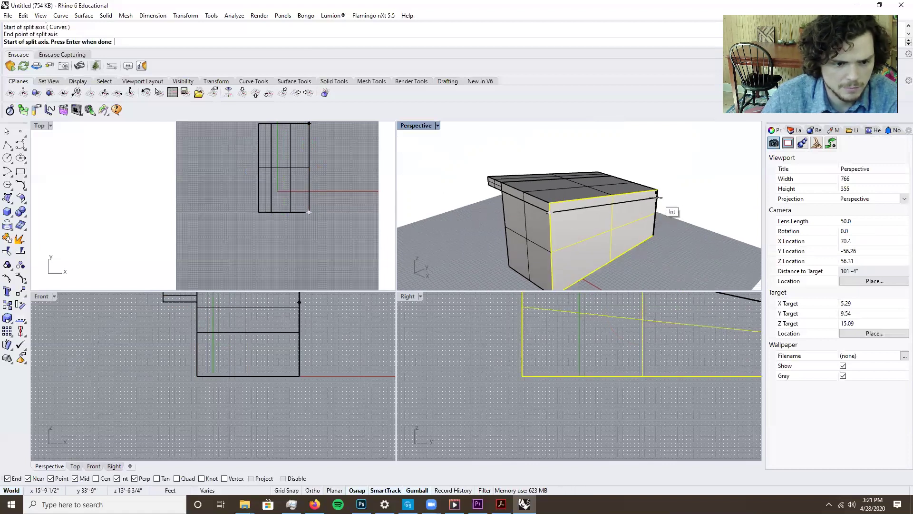
pyautogui.press('Return')
# Try to extrude the narrow strip at the top of the newly split side face outward along X
pyautogui.moveTo(687, 229); pyautogui.dragTo(650, 212, button='right')
pyautogui.keyDown('ctrl'); pyautogui.keyDown('shift'); pyautogui.click(583, 200); pyautogui.keyUp('shift'); pyautogui.keyUp('ctrl')
pyautogui.moveTo(649, 212); pyautogui.dragTo(657, 218)
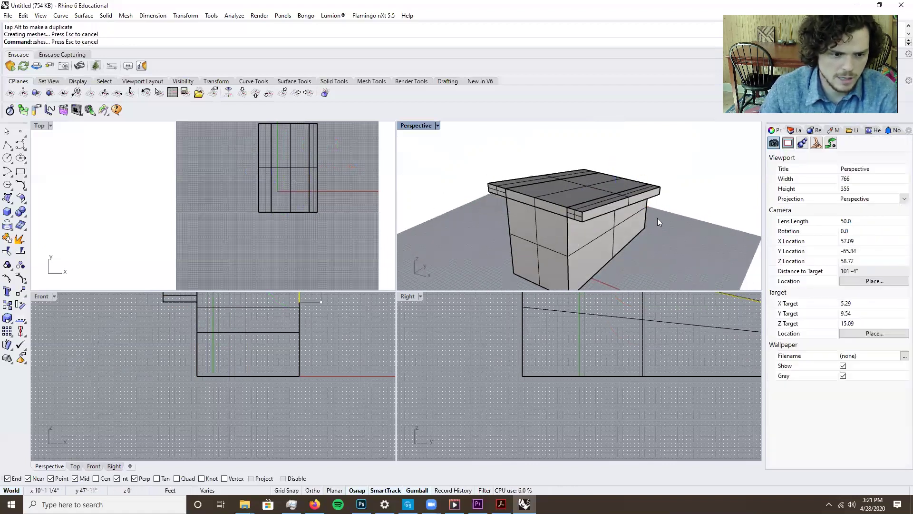
pyautogui.press('Escape')
pyautogui.hotkey('ctrl', 'z')
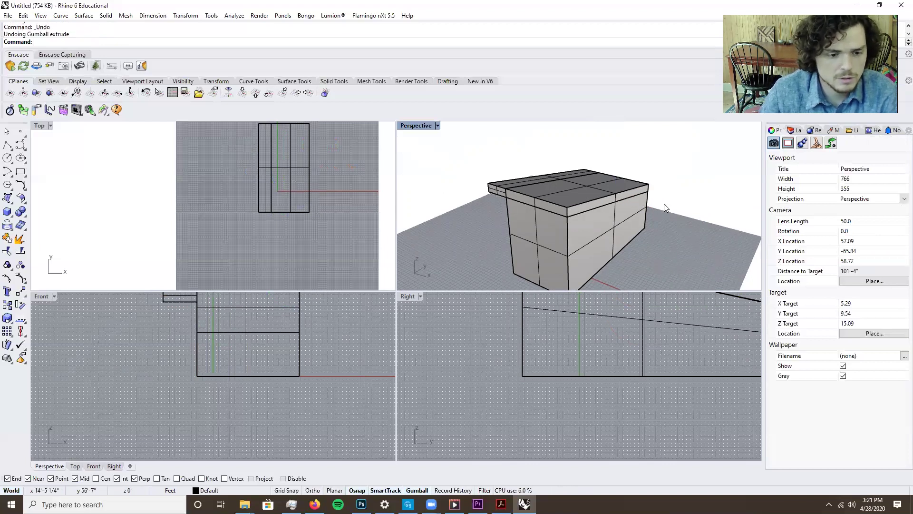
# Try to move the narrow top strip outward along X without extruding it, and undo the move
pyautogui.keyDown('ctrl'); pyautogui.keyDown('shift'); pyautogui.click(615, 198); pyautogui.keyUp('shift'); pyautogui.keyUp('ctrl')
pyautogui.moveTo(650, 209); pyautogui.dragTo(666, 212)
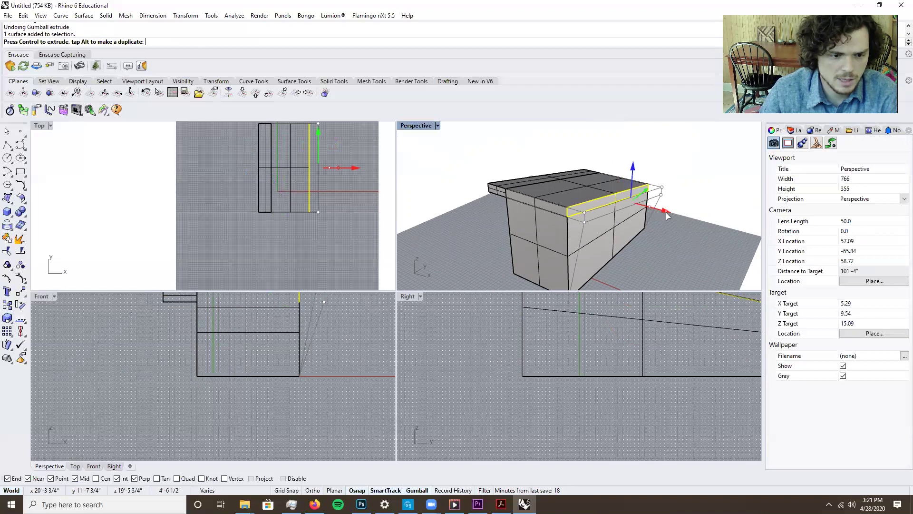
pyautogui.moveTo(667, 213)
pyautogui.mouseDown(button='right')
pyautogui.moveTo(691, 213)
pyautogui.moveTo(708, 182)
pyautogui.moveTo(728, 179)
pyautogui.moveTo(638, 190)
pyautogui.moveTo(650, 208)
pyautogui.mouseUp(button='right')
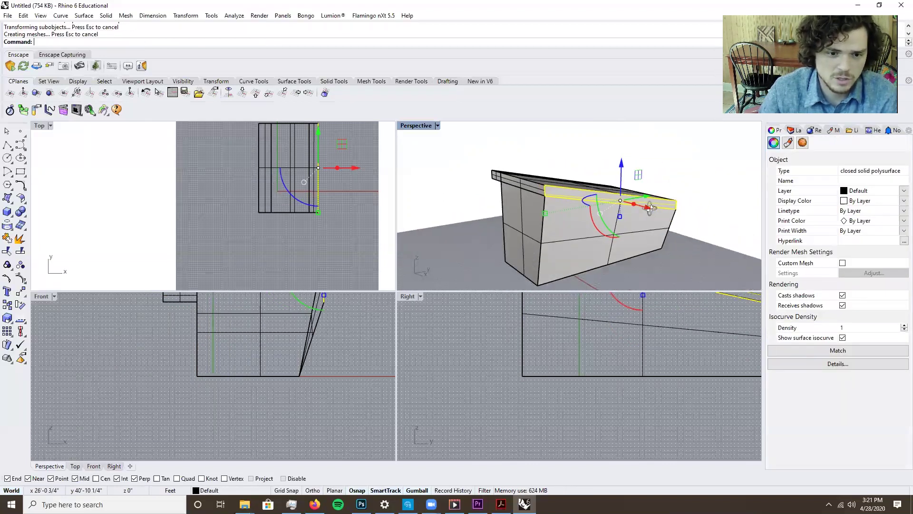
pyautogui.hotkey('ctrl', 'z')
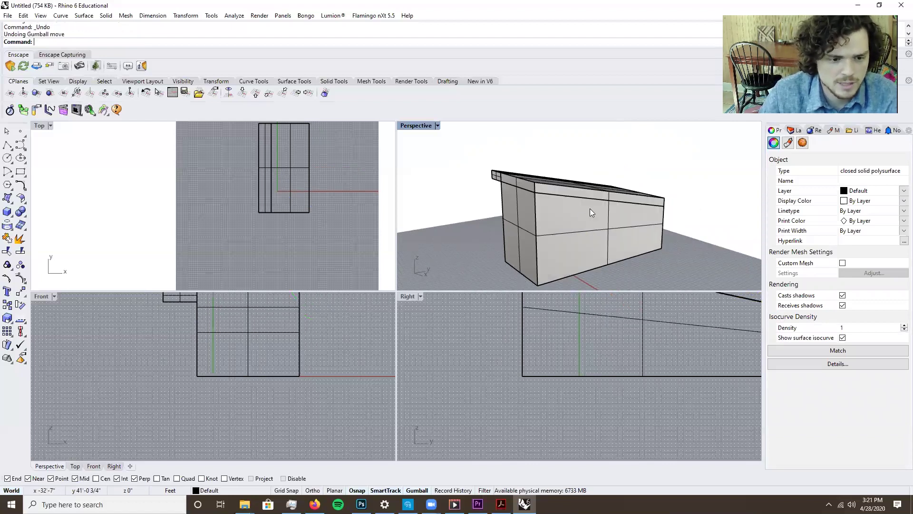
# Extrude the top strip of the second long side face outward along X into a matching roof overhang
pyautogui.keyDown('ctrl'); pyautogui.keyDown('shift'); pyautogui.click(590, 194); pyautogui.keyUp('shift'); pyautogui.keyUp('ctrl')
pyautogui.moveTo(623, 206); pyautogui.dragTo(637, 211)
pyautogui.moveTo(580, 232); pyautogui.dragTo(635, 247, button='right')
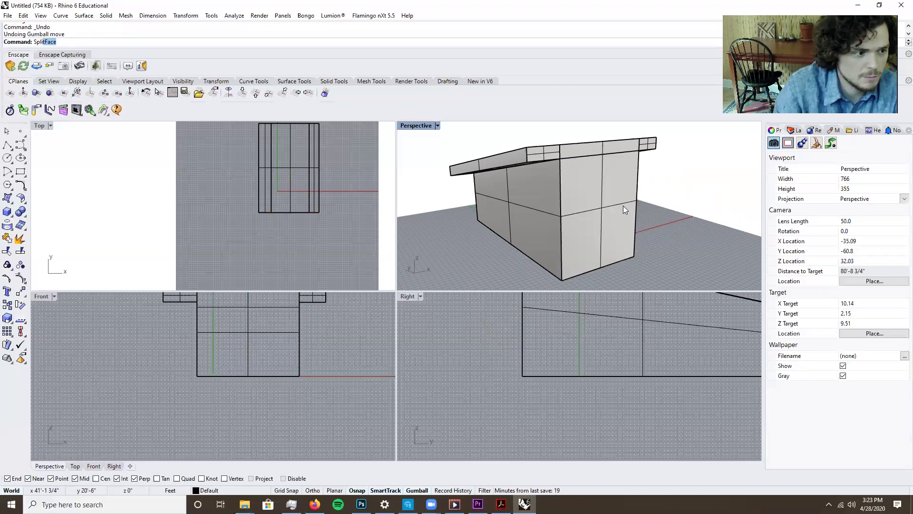
# Split the tall end face with SplitFace along a line between the lower edges of the two roof overhangs
pyautogui.press('Return')
pyautogui.click(587, 172)
pyautogui.press('Return')
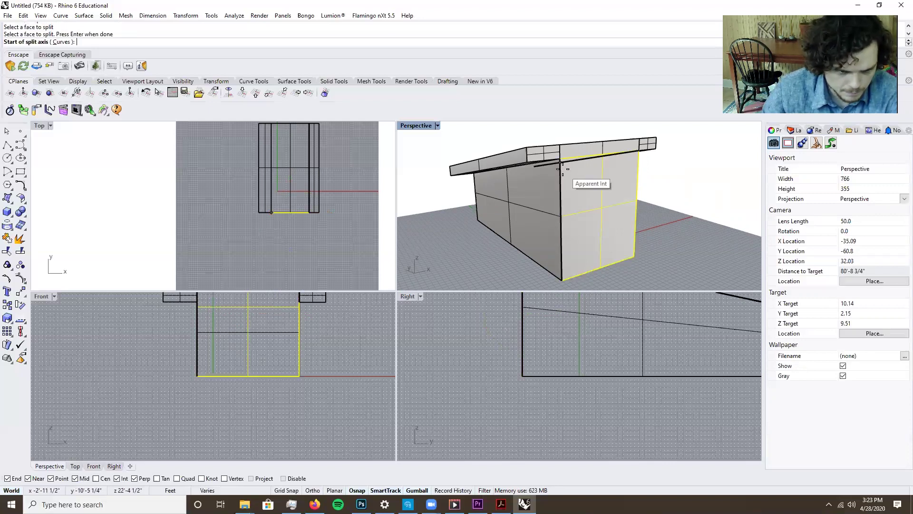
pyautogui.click(562, 164)
pyautogui.click(649, 151)
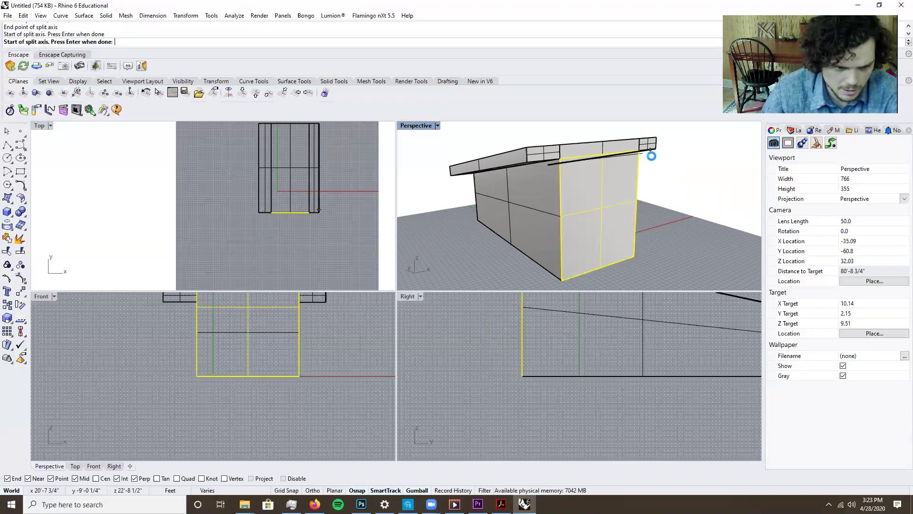
pyautogui.press('Return')
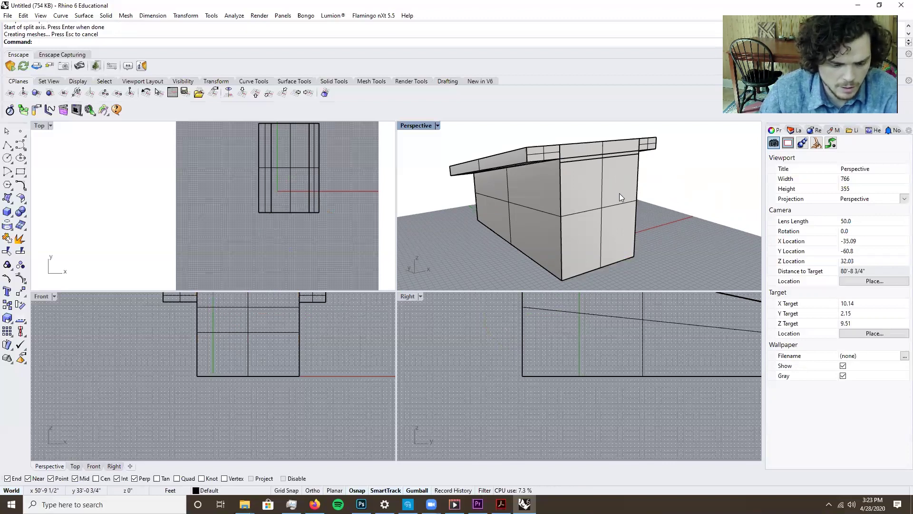
# Move the lower end face together with its side edges inward along Y to recess the wall under the roof
pyautogui.keyDown('ctrl'); pyautogui.keyDown('shift'); pyautogui.click(612, 199); pyautogui.keyUp('shift'); pyautogui.keyUp('ctrl')
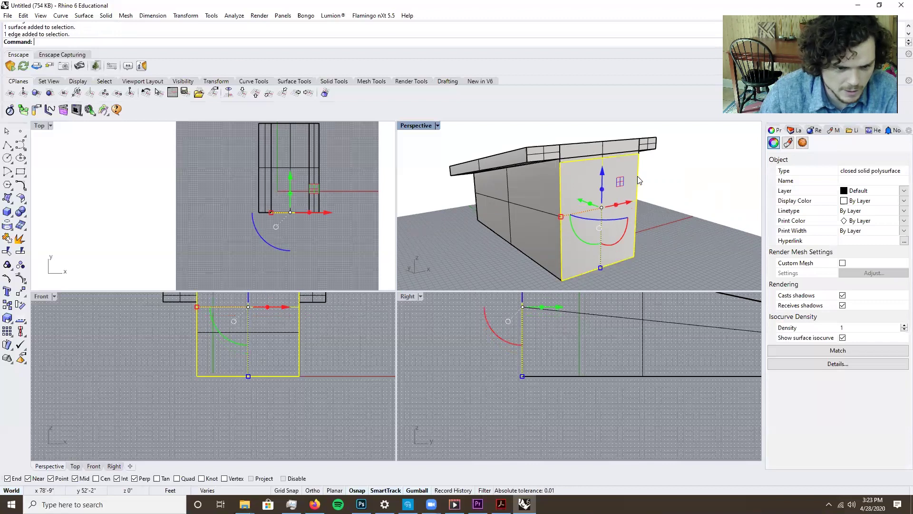
pyautogui.keyDown('ctrl'); pyautogui.keyDown('shift'); pyautogui.click(561, 198); pyautogui.keyUp('shift'); pyautogui.keyUp('ctrl')
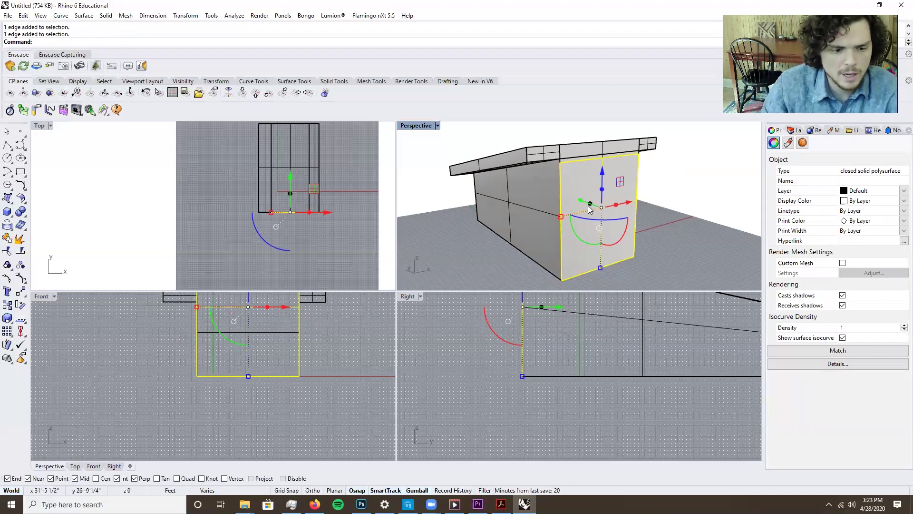
pyautogui.moveTo(581, 204); pyautogui.dragTo(572, 198)
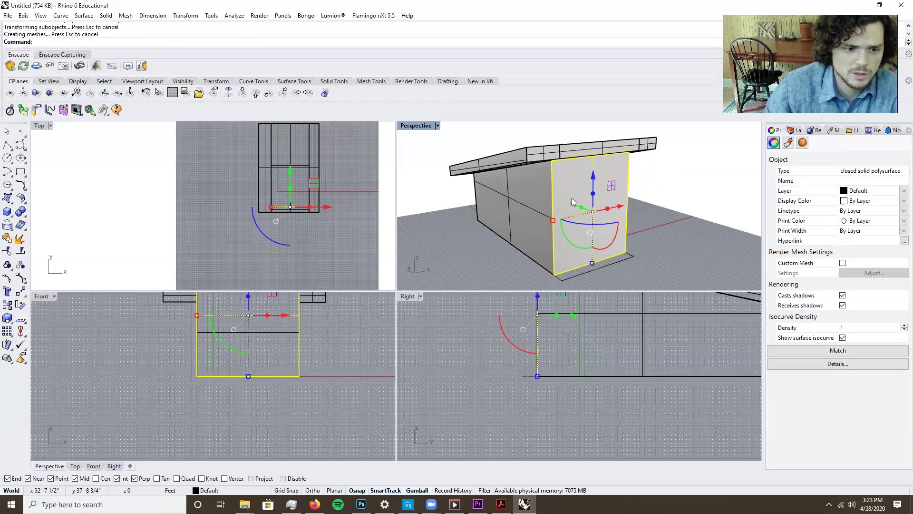
pyautogui.moveTo(631, 191); pyautogui.dragTo(619, 148, button='right')
pyautogui.click(714, 218)
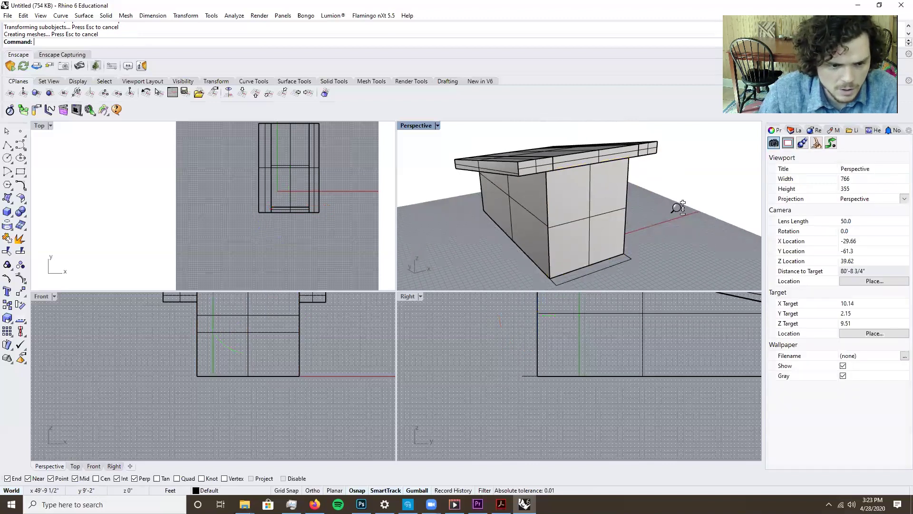
# Move the base rectangle curve along X clear of the building and extrude it upward into a solid box
pyautogui.scroll(-6, 677, 210)
pyautogui.click(649, 234)
pyautogui.moveTo(649, 235); pyautogui.dragTo(575, 256)
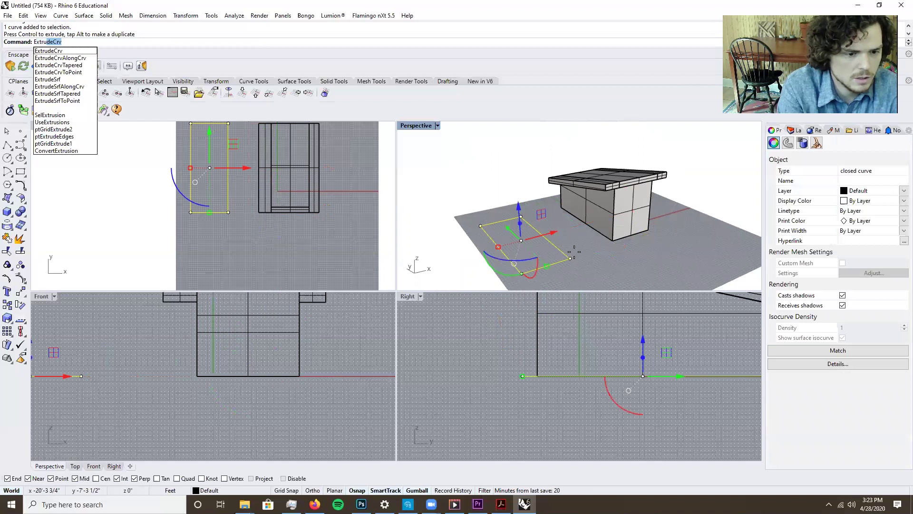
pyautogui.press('Return')
pyautogui.click(622, 194)
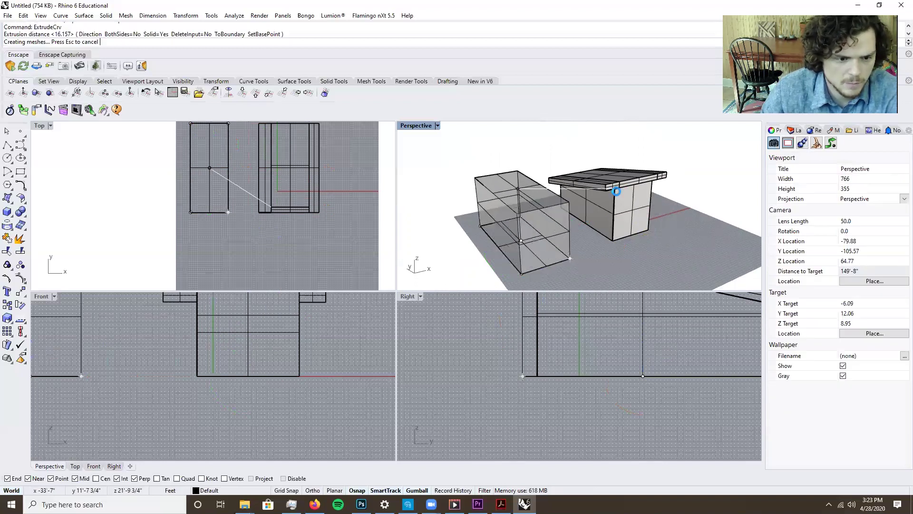
pyautogui.click(587, 278)
# Try to split the new box's outer long side face with SplitFace along a line below its top edge
pyautogui.moveTo(565, 247); pyautogui.dragTo(502, 210, button='right')
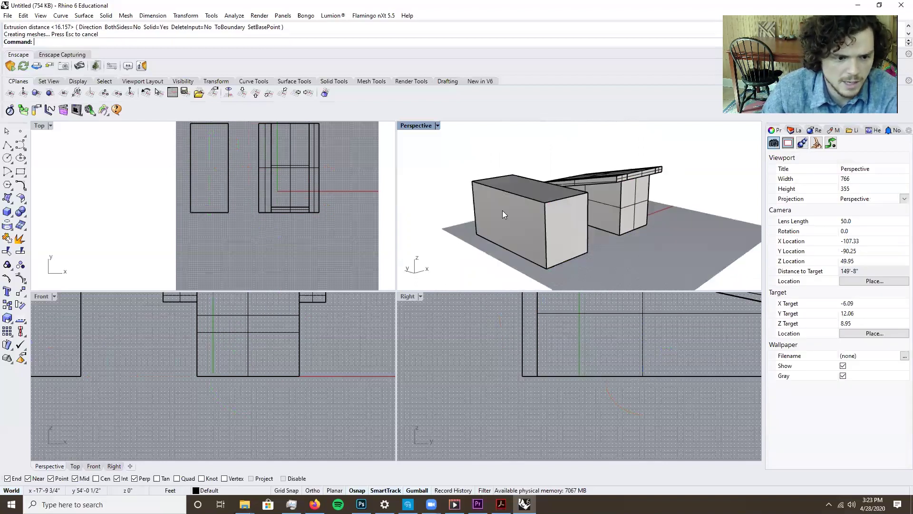
pyautogui.click(505, 214)
pyautogui.press('BackSpace')
pyautogui.press('BackSpace')
pyautogui.press('BackSpace')
pyautogui.press('BackSpace')
pyautogui.press('BackSpace')
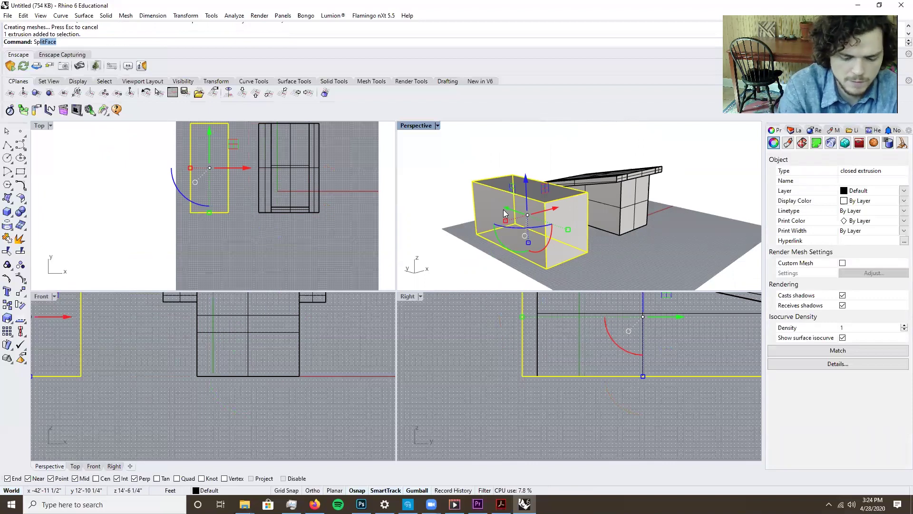
pyautogui.press('Return')
pyautogui.click(503, 210)
pyautogui.press('Return')
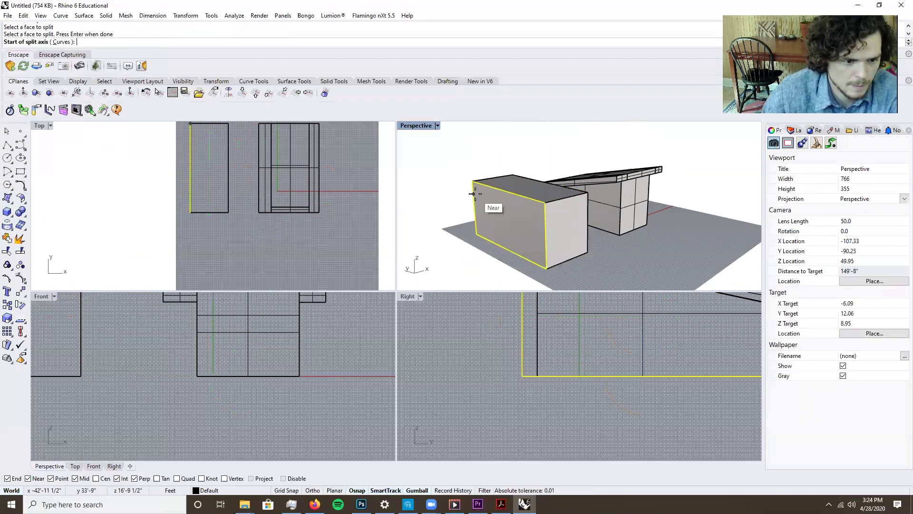
pyautogui.click(475, 193)
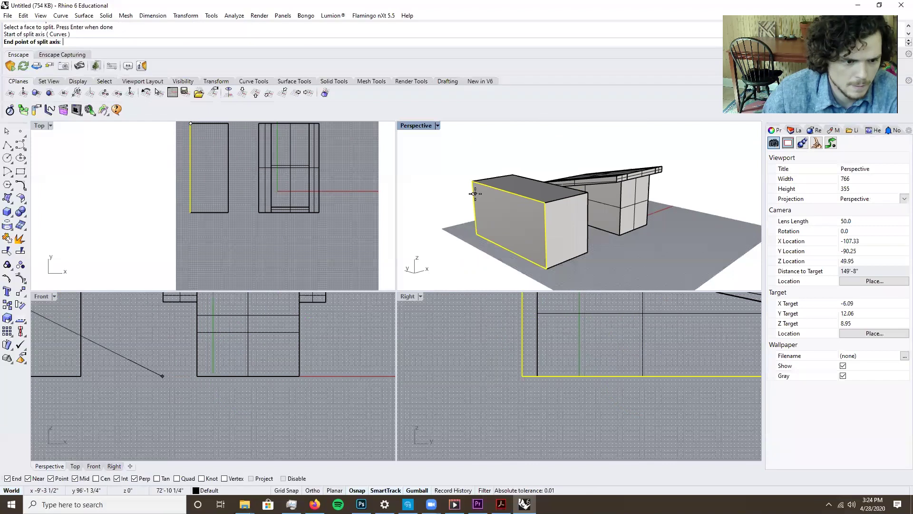
pyautogui.click(545, 216)
# Raise the top edge of the new box's near end face along Z to slope its roof
pyautogui.keyDown('ctrl'); pyautogui.keyDown('shift'); pyautogui.click(565, 200); pyautogui.keyUp('shift'); pyautogui.keyUp('ctrl')
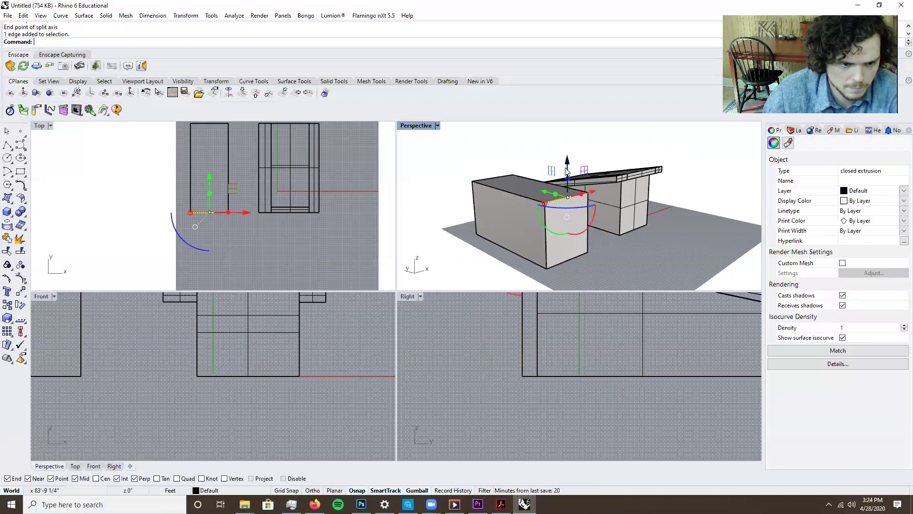
pyautogui.press('Escape')
# Split the sloped box's outer long side face with SplitFace along a line slightly below its top edge
pyautogui.click(523, 229)
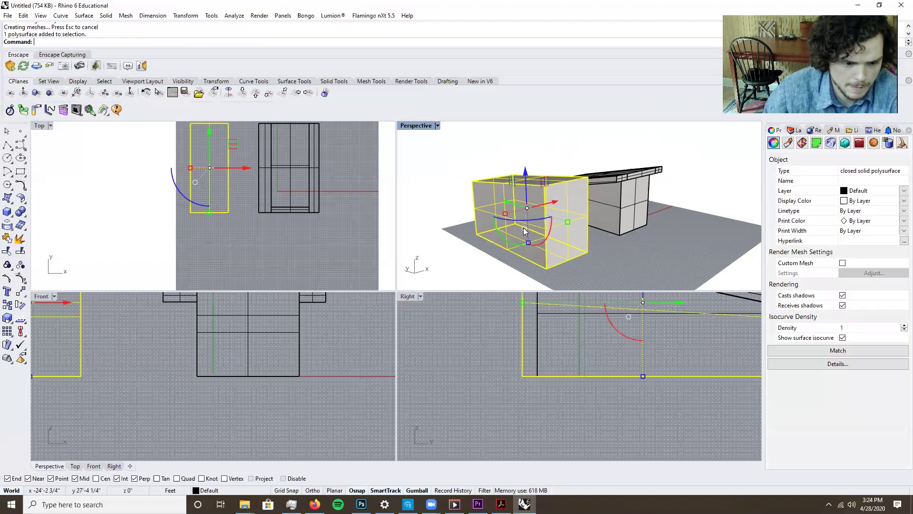
pyautogui.write('SplitFace')
pyautogui.press('Return')
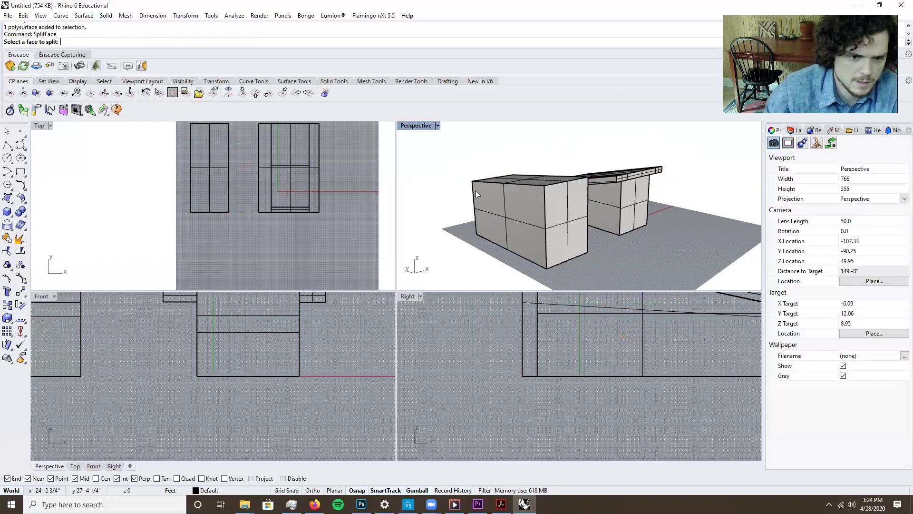
pyautogui.click(518, 201)
pyautogui.press('Return')
pyautogui.press('Return')
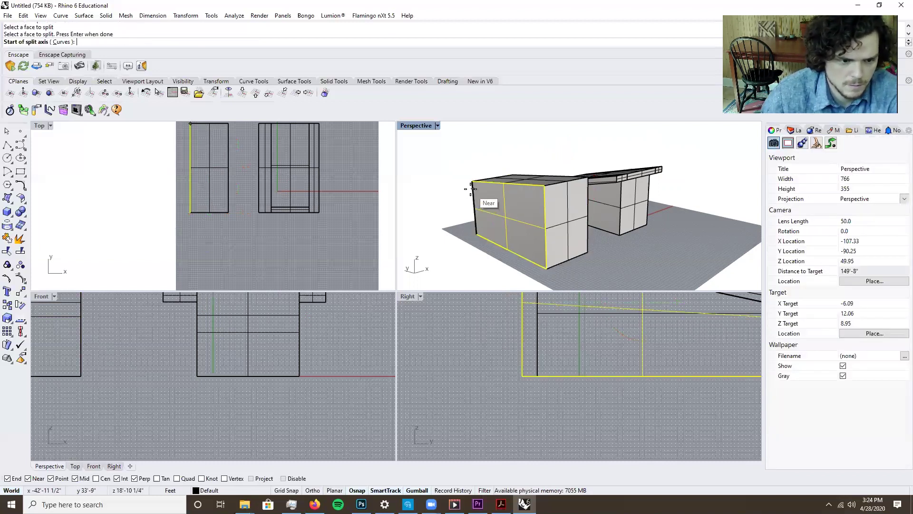
pyautogui.click(473, 188)
pyautogui.click(521, 192)
pyautogui.press('Return')
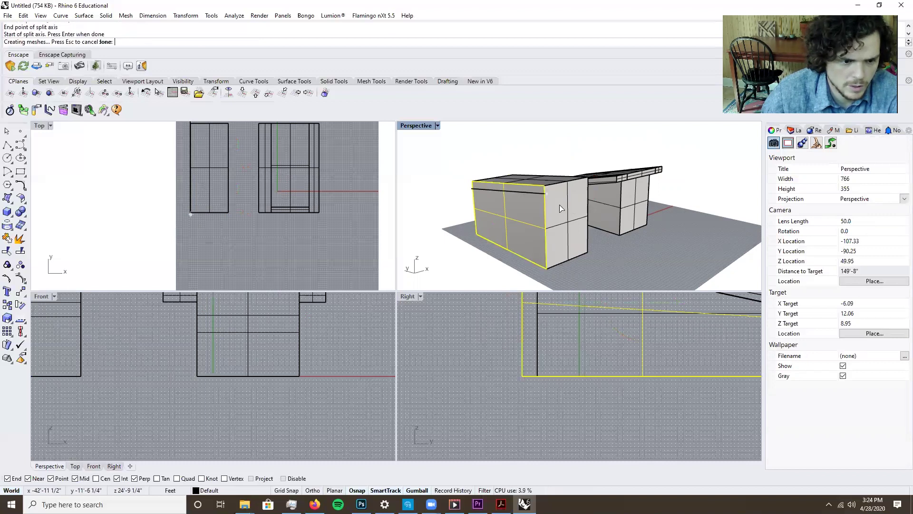
# Move the lower part of the split side face with its edges inward along X to form an overhang above
pyautogui.keyDown('ctrl'); pyautogui.keyDown('shift'); pyautogui.click(528, 229); pyautogui.keyUp('shift'); pyautogui.keyUp('ctrl')
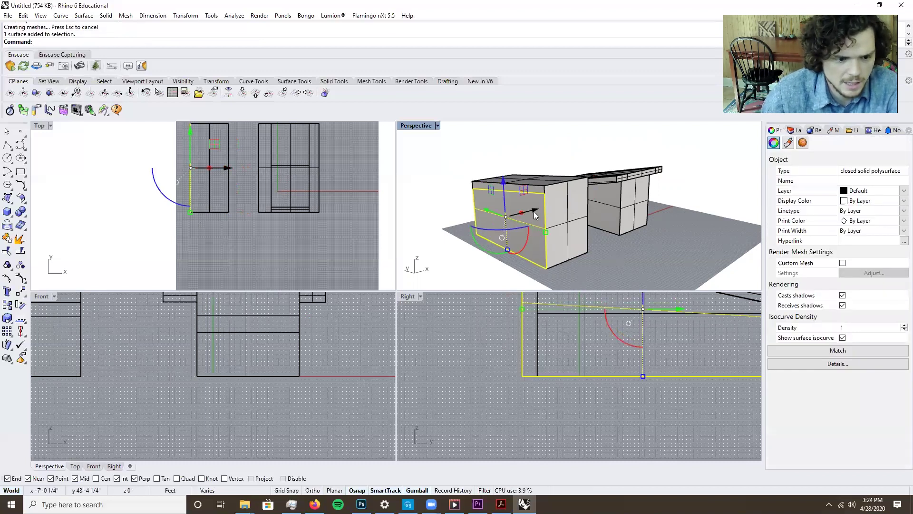
pyautogui.keyDown('ctrl'); pyautogui.keyDown('shift'); pyautogui.click(547, 224); pyautogui.keyUp('shift'); pyautogui.keyUp('ctrl')
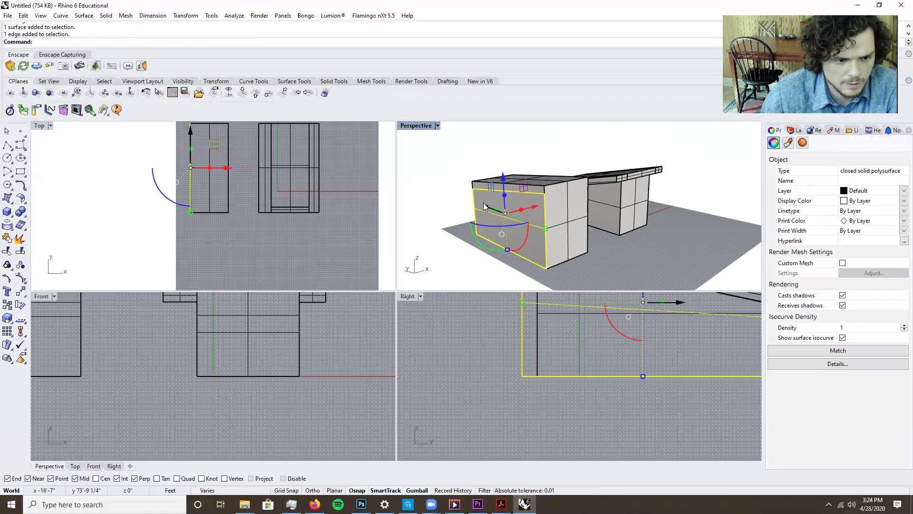
pyautogui.moveTo(533, 205); pyautogui.dragTo(543, 202)
pyautogui.moveTo(638, 240); pyautogui.dragTo(616, 222, button='right')
pyautogui.press('Escape')
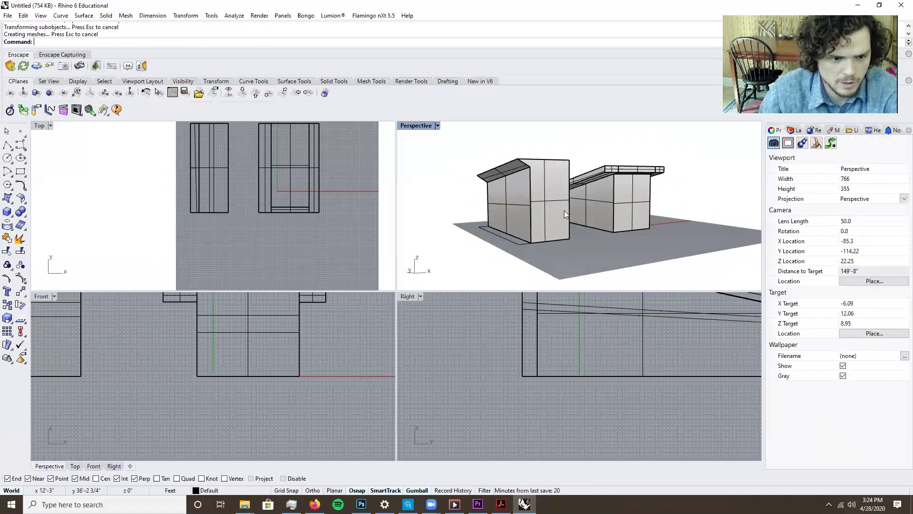
pyautogui.moveTo(564, 209)
pyautogui.mouseDown(button='right')
pyautogui.moveTo(513, 190)
pyautogui.moveTo(567, 205)
pyautogui.moveTo(552, 212)
pyautogui.mouseUp(button='right')
pyautogui.click(552, 212)
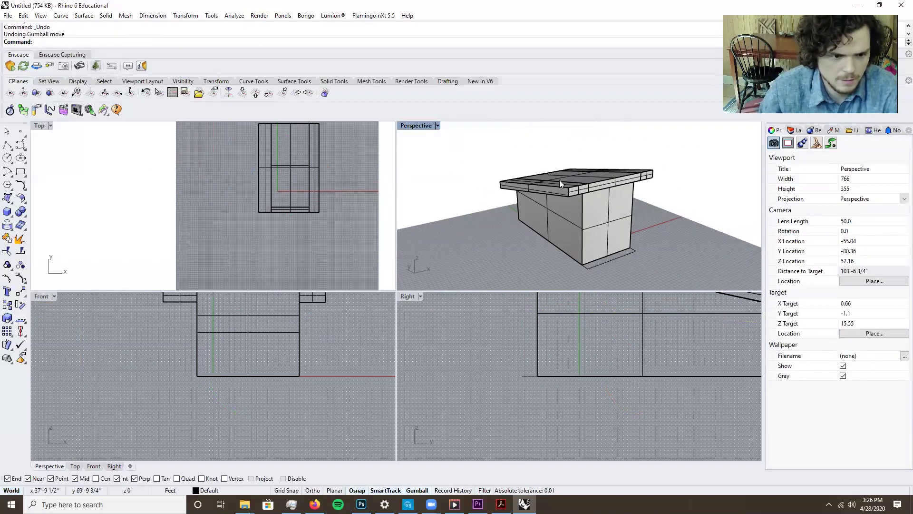
# Raise the lower outer edge of the first building's long-side roof overhang along Z to taper the overhang
pyautogui.scroll(5, 560, 180)
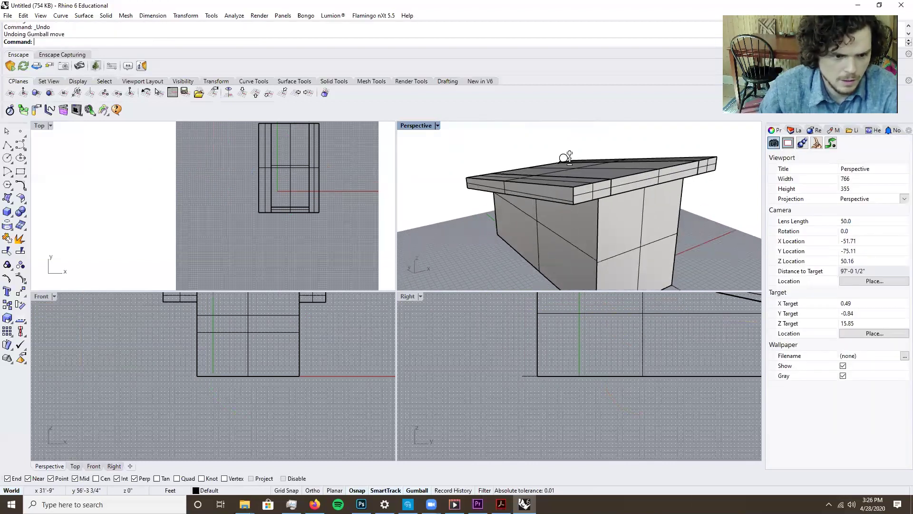
pyautogui.keyDown('ctrl'); pyautogui.keyDown('shift'); pyautogui.click(559, 213); pyautogui.keyUp('shift'); pyautogui.keyUp('ctrl')
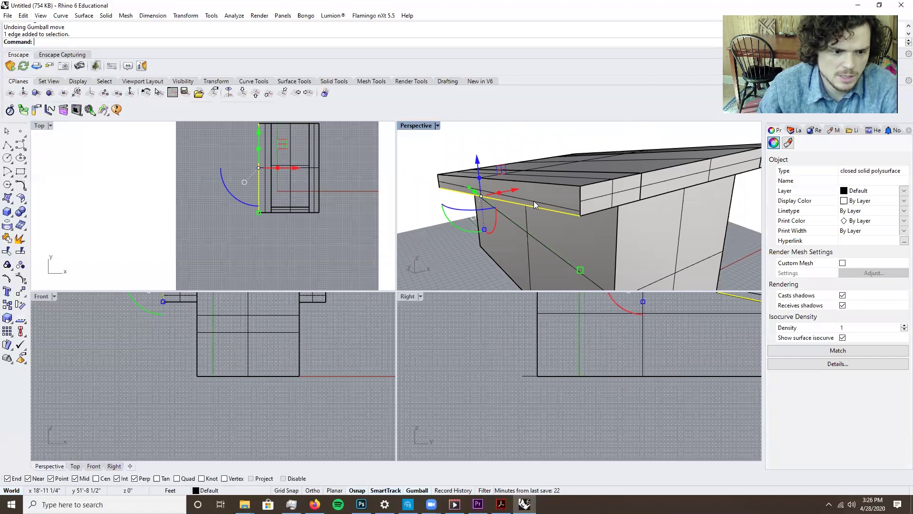
pyautogui.moveTo(477, 155); pyautogui.dragTo(477, 148)
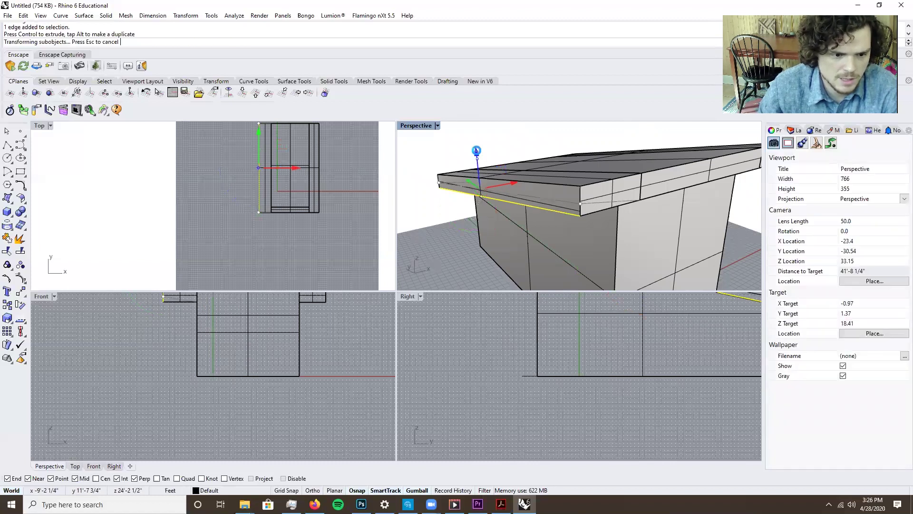
# Raise the lower outer edge of the opposite long-side roof overhang along Z to taper that overhang
pyautogui.scroll(-4, 479, 154)
pyautogui.moveTo(579, 205); pyautogui.dragTo(463, 192, button='right')
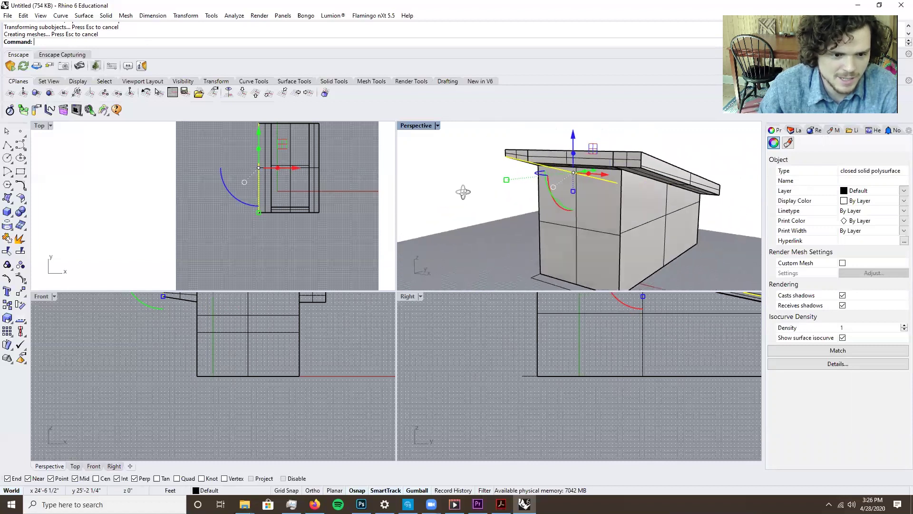
pyautogui.click(680, 150)
pyautogui.scroll(2, 668, 172)
pyautogui.keyDown('ctrl'); pyautogui.keyDown('shift'); pyautogui.click(664, 175); pyautogui.keyUp('shift'); pyautogui.keyUp('ctrl')
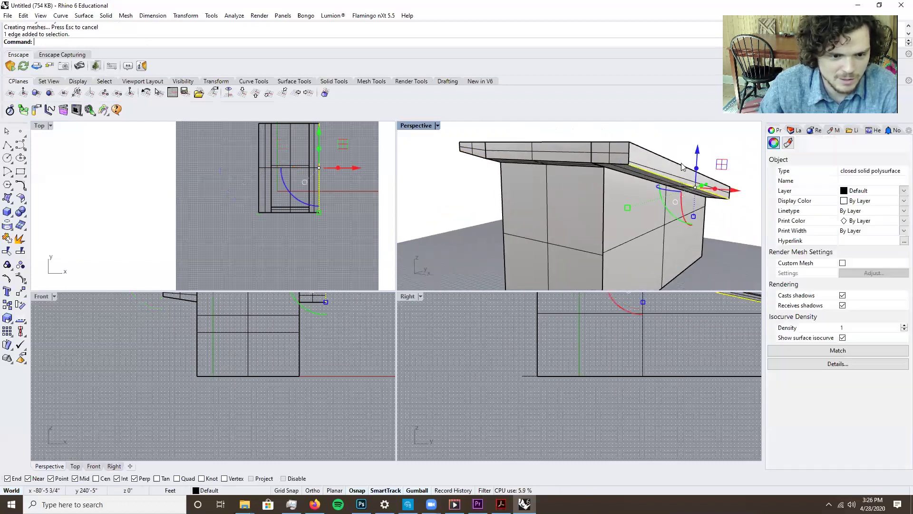
pyautogui.moveTo(696, 149); pyautogui.dragTo(697, 142)
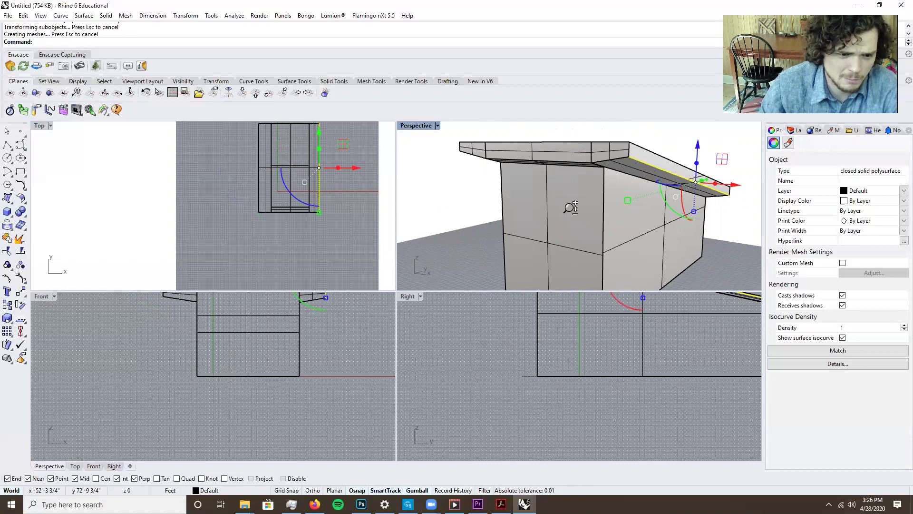
pyautogui.scroll(-5, 568, 206)
pyautogui.moveTo(546, 225); pyautogui.dragTo(610, 242, button='right')
pyautogui.click(648, 227)
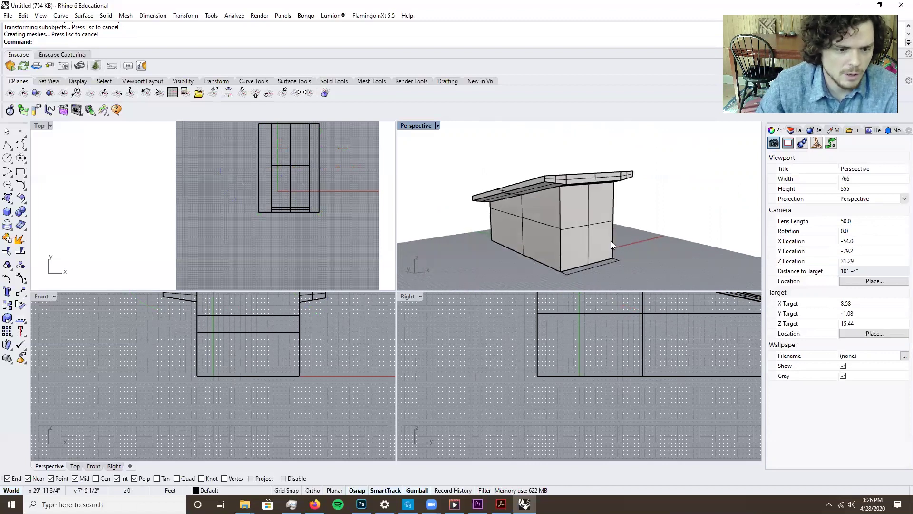
# Split the building's near end wall with SplitFace along a horizontal line at a height of about 12'-9"
pyautogui.scroll(4, 592, 216)
pyautogui.click(592, 216)
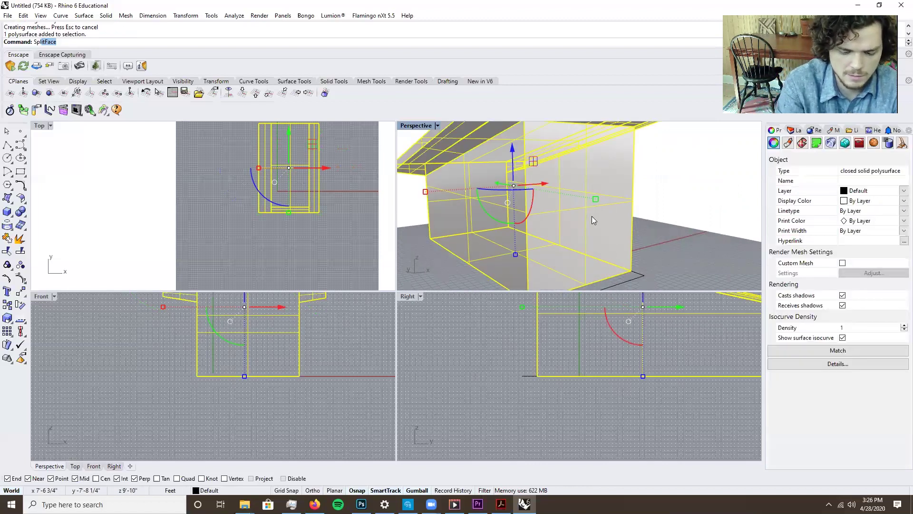
pyautogui.press('Return')
pyautogui.click(592, 215)
pyautogui.press('Return')
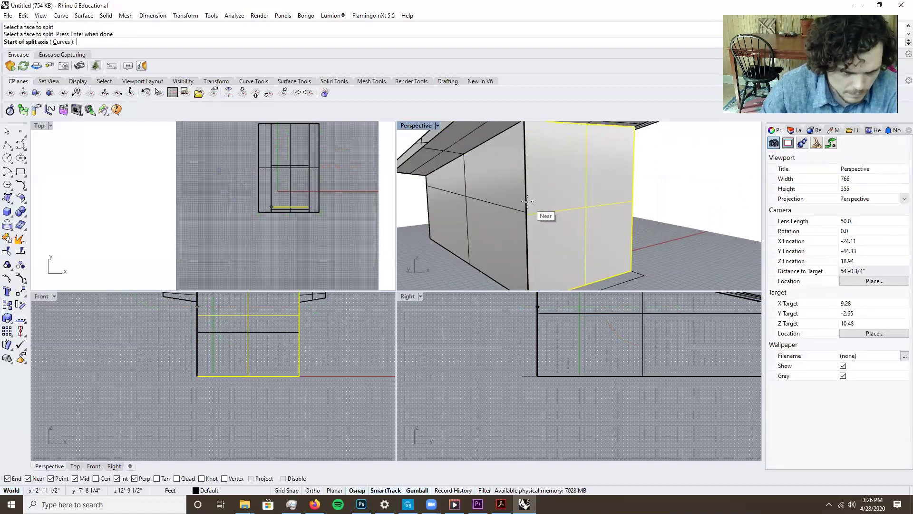
pyautogui.click(526, 201)
pyautogui.click(633, 192)
pyautogui.press('Return')
pyautogui.press('Return')
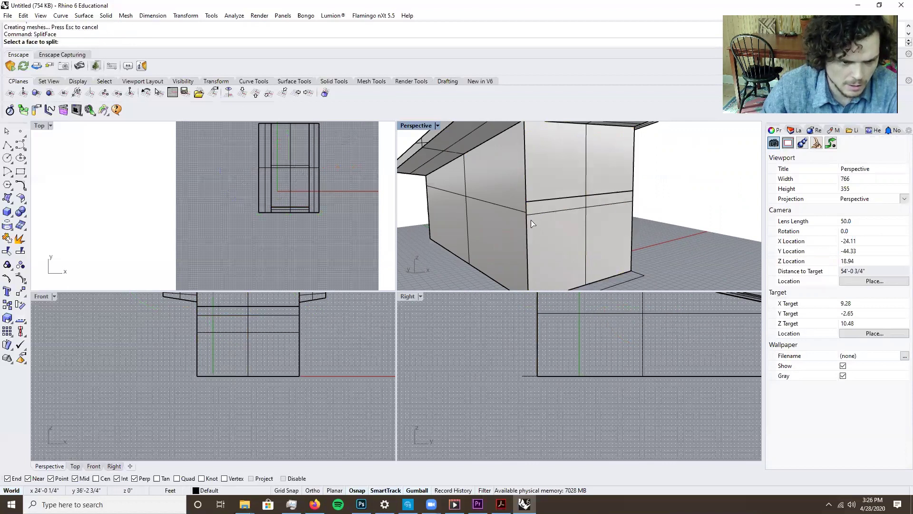
# Split the lower part of the end wall again along a parallel line about 11' high, forming a narrow horizontal band
pyautogui.click(530, 218)
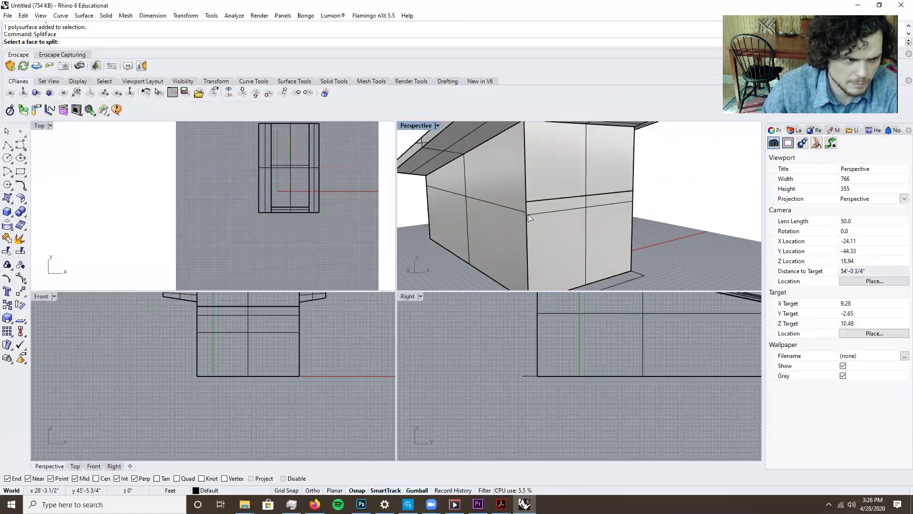
pyautogui.click(541, 222)
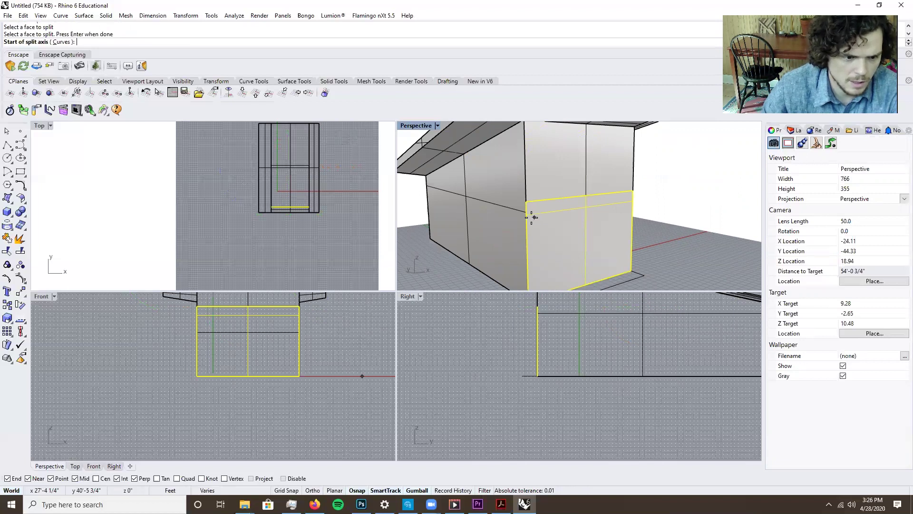
pyautogui.click(528, 216)
pyautogui.click(633, 202)
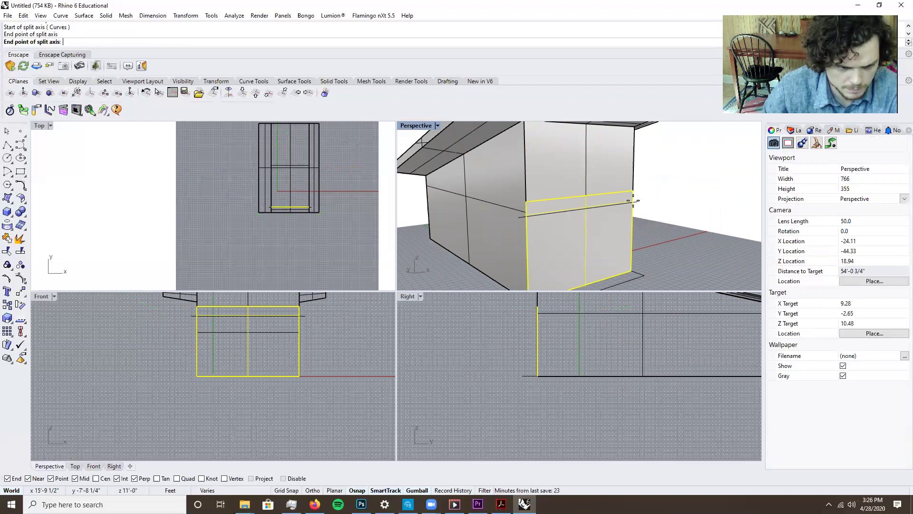
# Extrude the narrow band on the end wall outward along Y to form an entrance canopy
pyautogui.keyDown('ctrl'); pyautogui.keyDown('shift'); pyautogui.click(597, 200); pyautogui.keyUp('shift'); pyautogui.keyUp('ctrl')
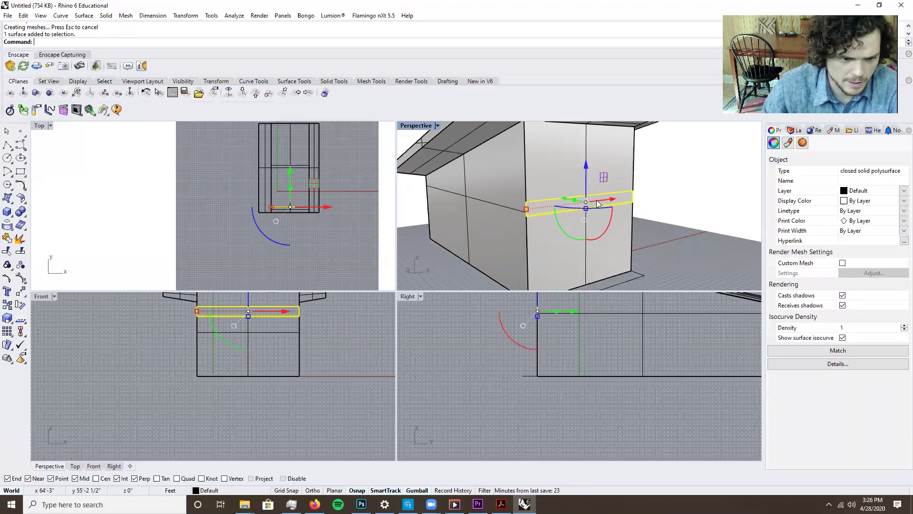
pyautogui.moveTo(577, 203); pyautogui.dragTo(605, 208)
pyautogui.click(679, 227)
pyautogui.moveTo(679, 227); pyautogui.dragTo(680, 242, button='right')
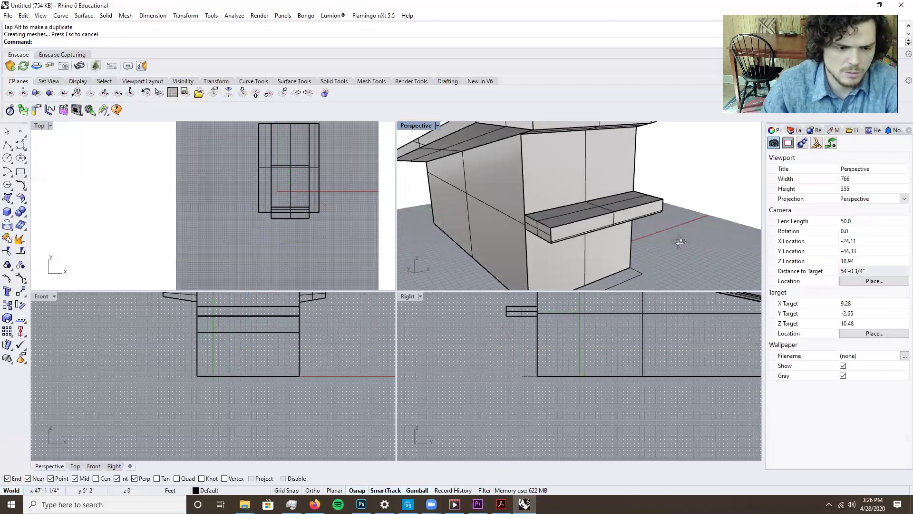
# Lower the canopy's top face along Z to make the canopy thinner
pyautogui.scroll(3, 577, 198)
pyautogui.keyDown('ctrl'); pyautogui.keyDown('shift'); pyautogui.click(618, 198); pyautogui.keyUp('shift'); pyautogui.keyUp('ctrl')
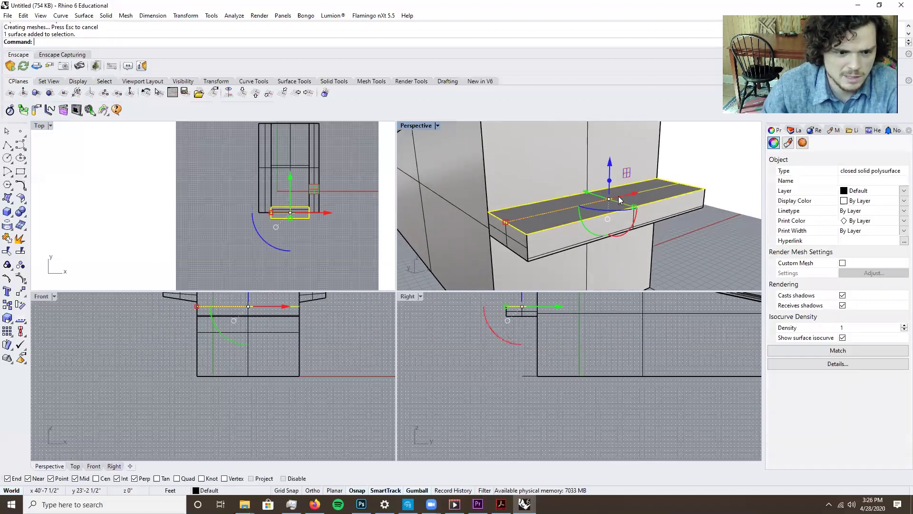
pyautogui.moveTo(610, 165); pyautogui.dragTo(602, 203)
pyautogui.press('Escape')
# Try to split the end wall below the canopy with a vertical line near its outer corner using SplitFace
pyautogui.scroll(-5, 602, 203)
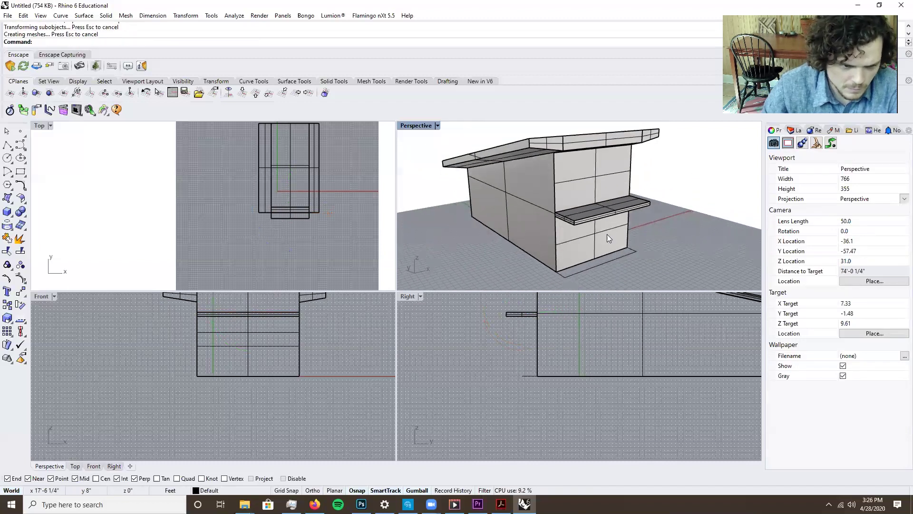
pyautogui.moveTo(607, 234); pyautogui.dragTo(574, 232, button='right')
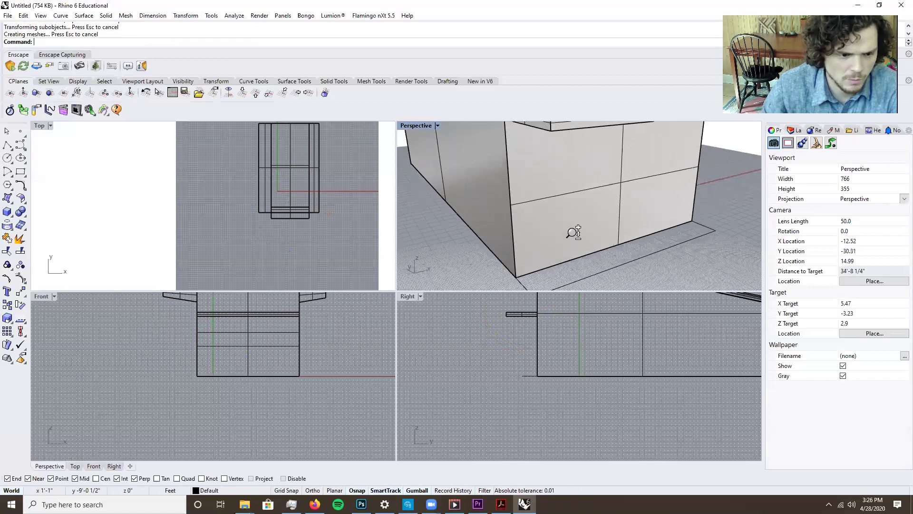
pyautogui.click(640, 222)
pyautogui.write('S')
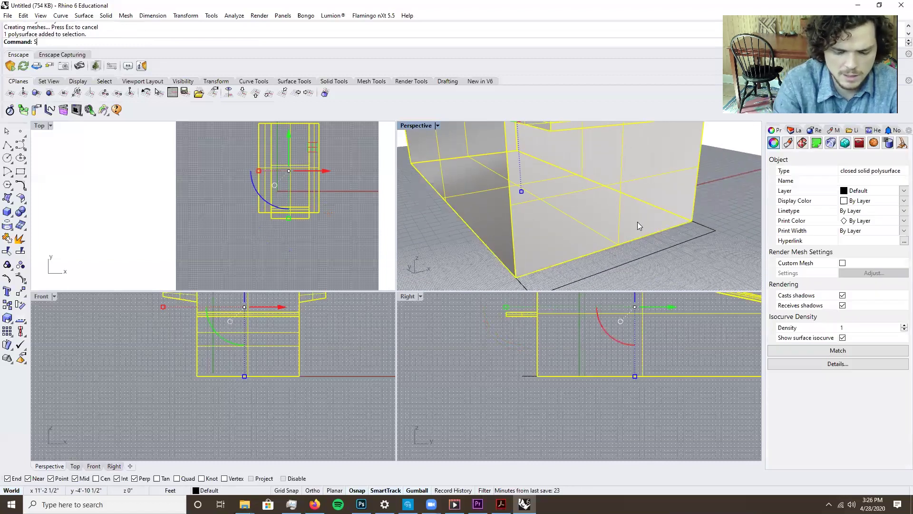
pyautogui.write('plitFace')
pyautogui.press('Return')
pyautogui.click(568, 218)
pyautogui.press('Return')
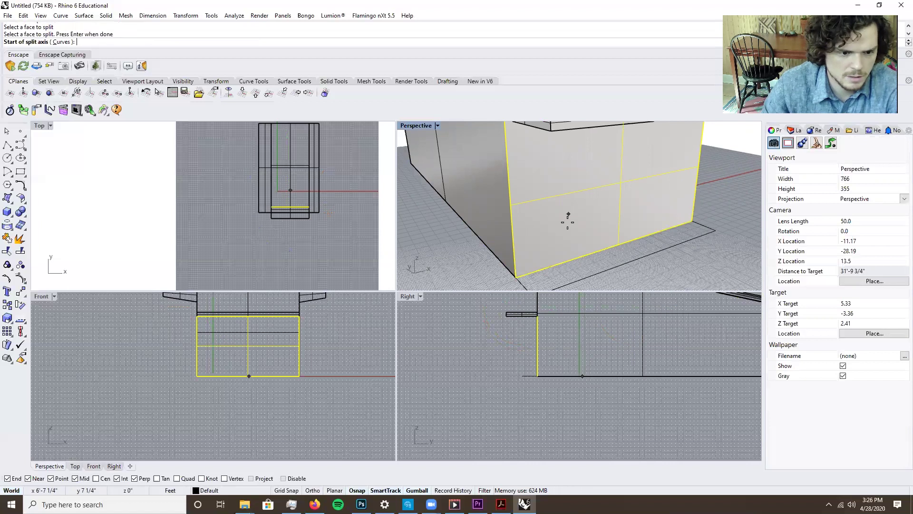
pyautogui.click(542, 269)
pyautogui.click(538, 161)
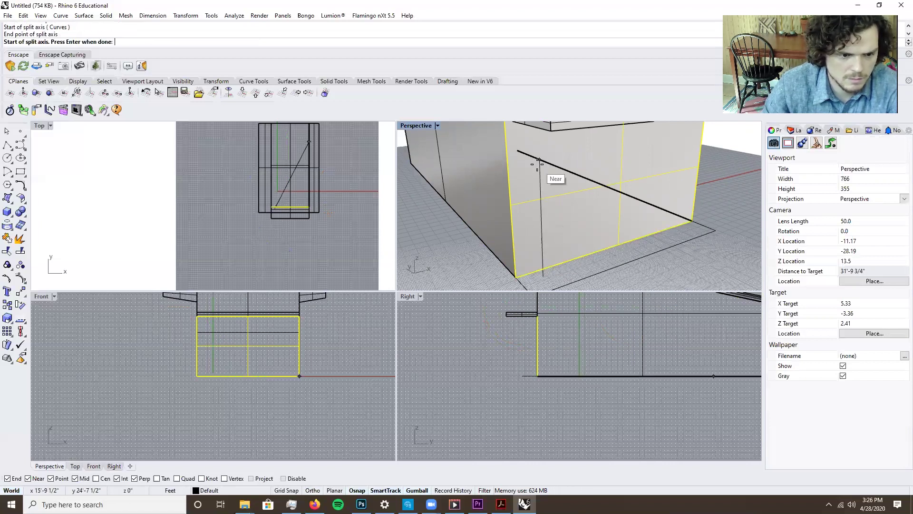
pyautogui.press('Return')
# Split the end wall below the canopy with SplitFace along a vertical line near the corner for one door side
pyautogui.click(551, 216)
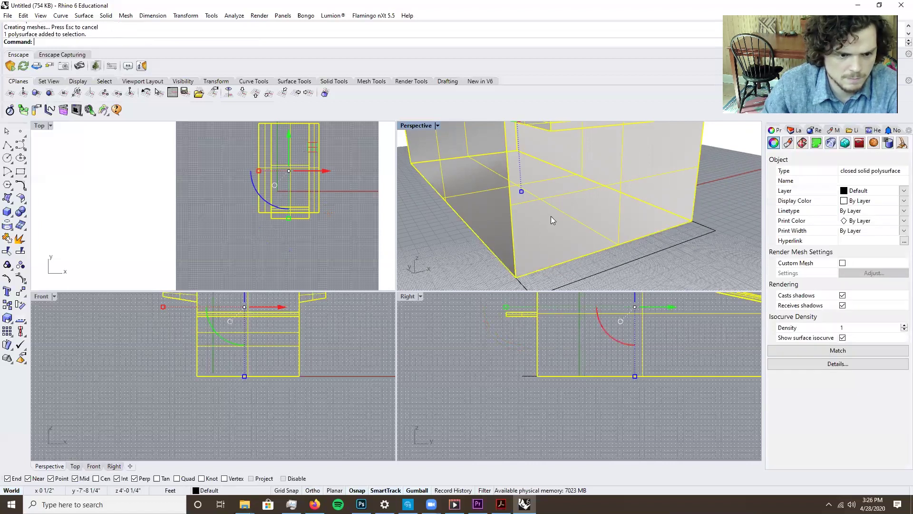
pyautogui.press('Return')
pyautogui.click(542, 258)
pyautogui.scroll(-5, 544, 256)
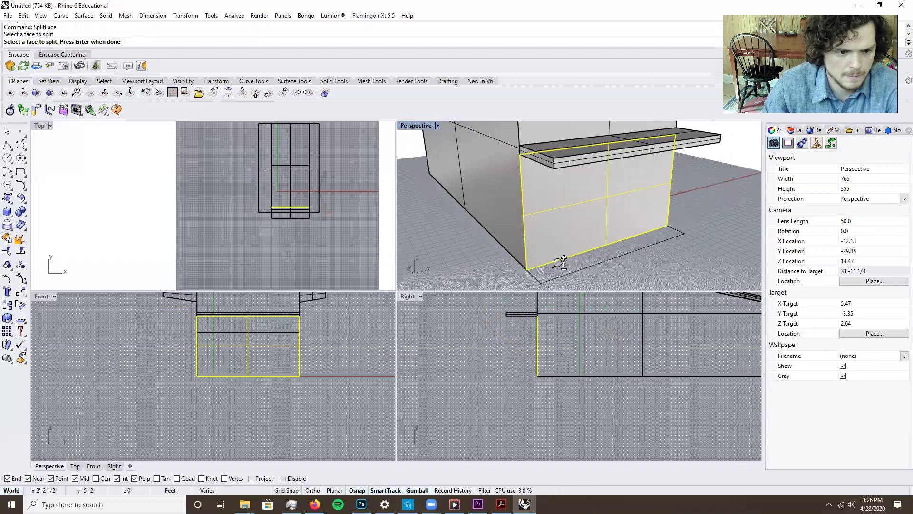
pyautogui.press('Return')
pyautogui.click(552, 258)
pyautogui.click(549, 177)
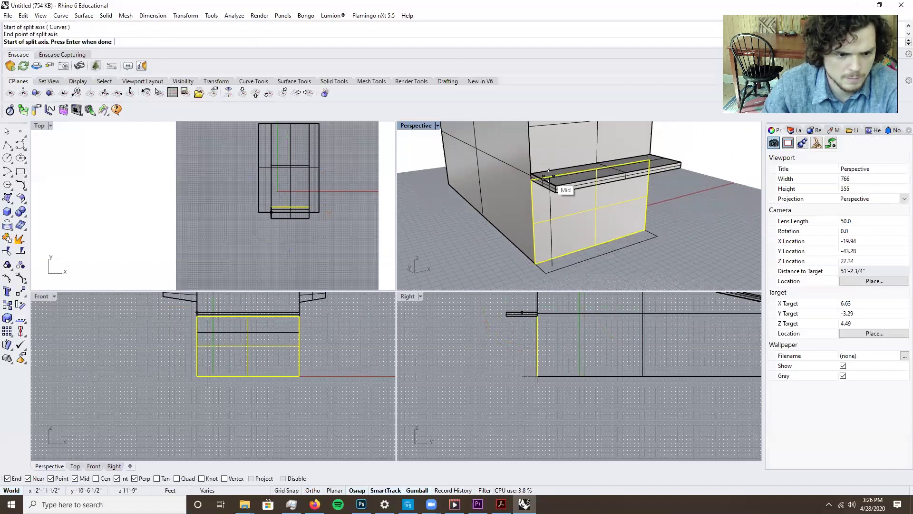
pyautogui.press('Return')
# Split the wider remaining wall face below the canopy along a second vertical line about 4'-3" from the first
pyautogui.press('Return')
pyautogui.click(578, 249)
pyautogui.press('Return')
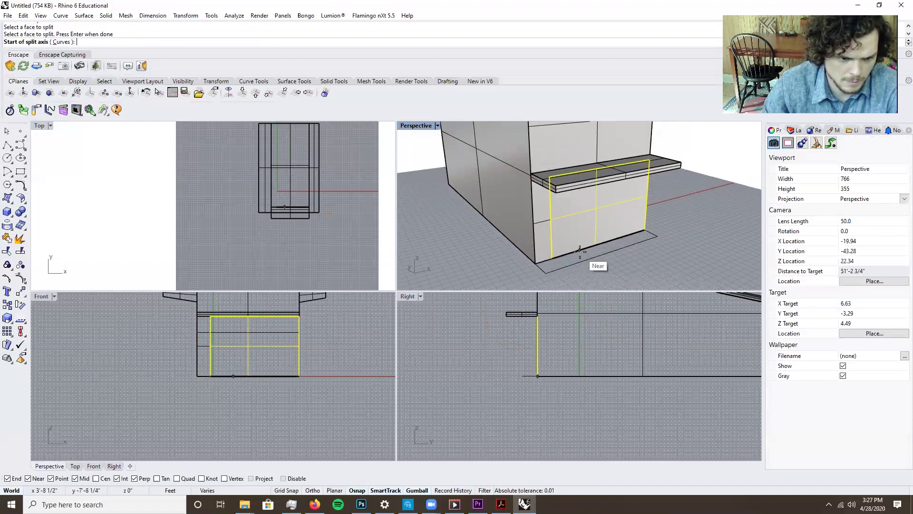
pyautogui.click(578, 250)
pyautogui.click(577, 173)
# Split the door-width strip horizontally at a height of about 6'-8" to define the top of the door
pyautogui.press('Return')
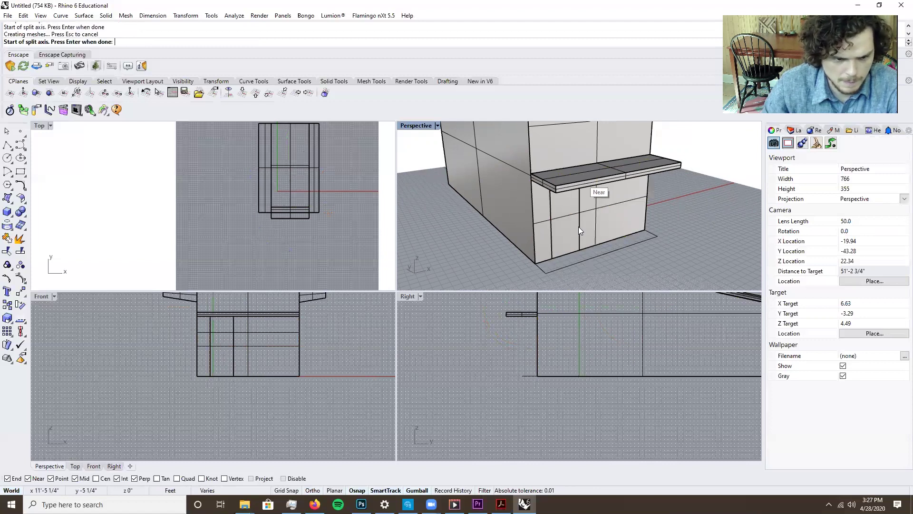
pyautogui.press('Return')
pyautogui.click(554, 210)
pyautogui.press('Return')
pyautogui.click(554, 210)
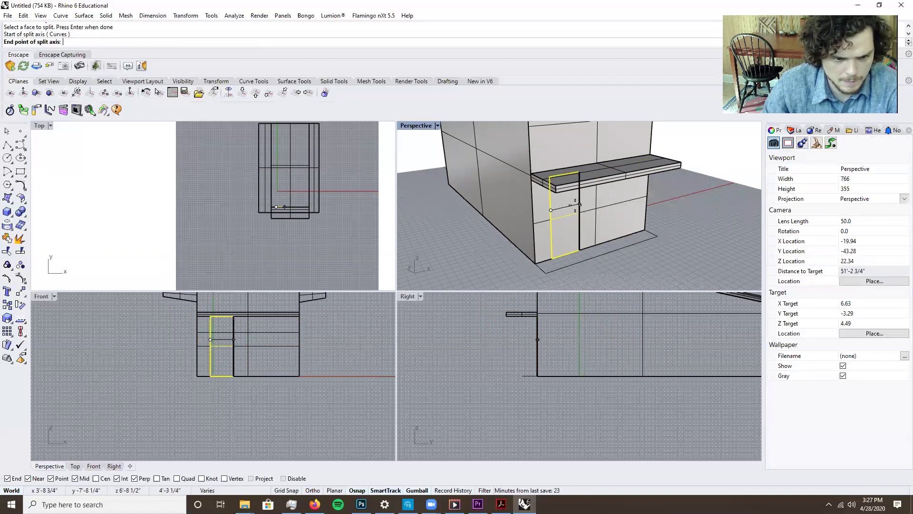
pyautogui.click(577, 205)
pyautogui.press('Return')
# Push the door face into the end wall along Y by about 11" to recess the door
pyautogui.keyDown('ctrl'); pyautogui.keyDown('shift'); pyautogui.click(571, 229); pyautogui.keyUp('shift'); pyautogui.keyUp('ctrl')
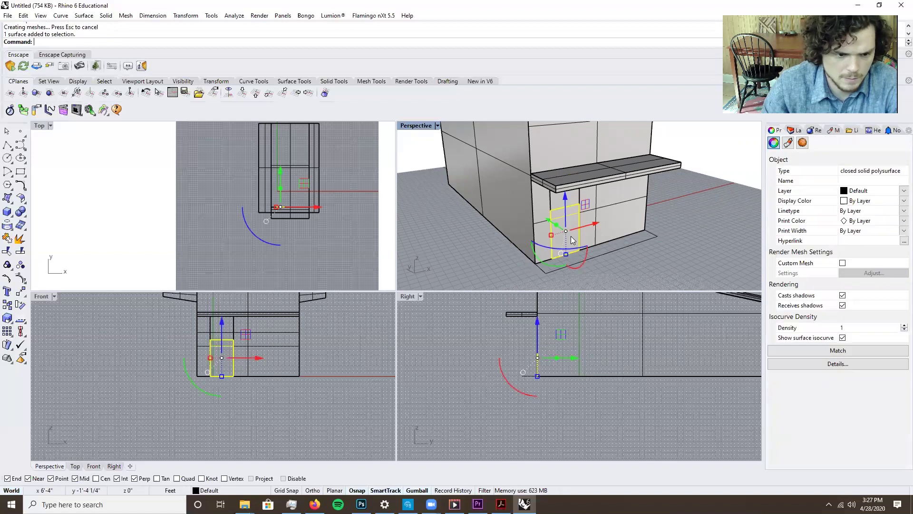
pyautogui.scroll(3, 561, 223)
pyautogui.moveTo(553, 217); pyautogui.dragTo(544, 210)
pyautogui.press('Escape')
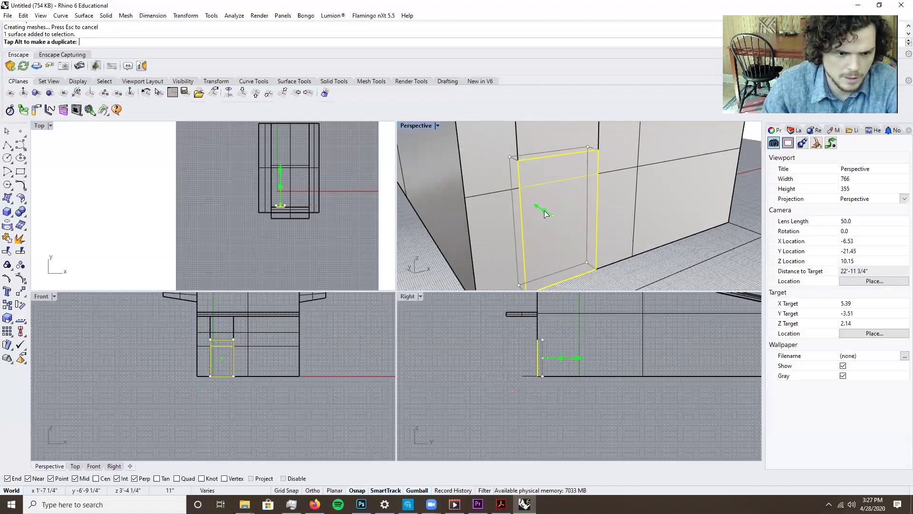
pyautogui.scroll(-3, 544, 210)
pyautogui.moveTo(598, 239); pyautogui.dragTo(608, 219, button='right')
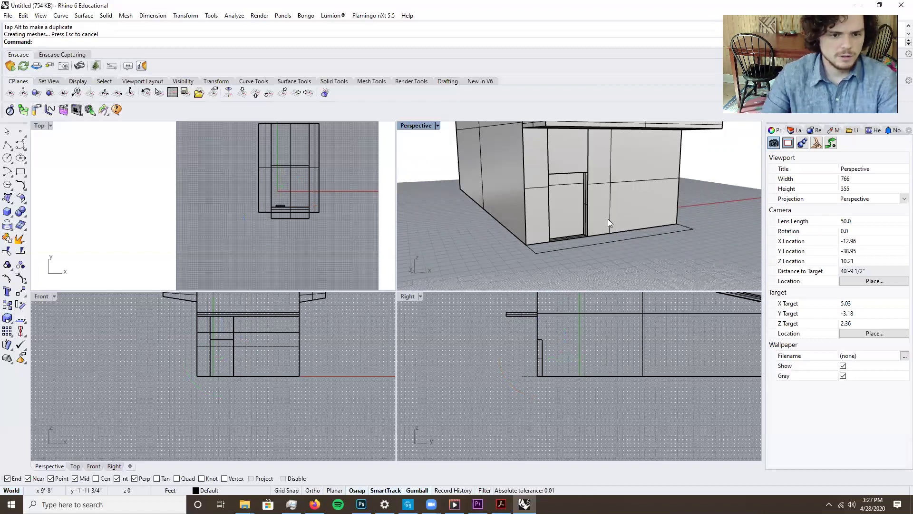
pyautogui.scroll(-8, 566, 263)
pyautogui.keyDown('shift'); pyautogui.moveTo(575, 257); pyautogui.dragTo(567, 269, button='right'); pyautogui.keyUp('shift')
pyautogui.moveTo(588, 198); pyautogui.dragTo(609, 181, button='right')
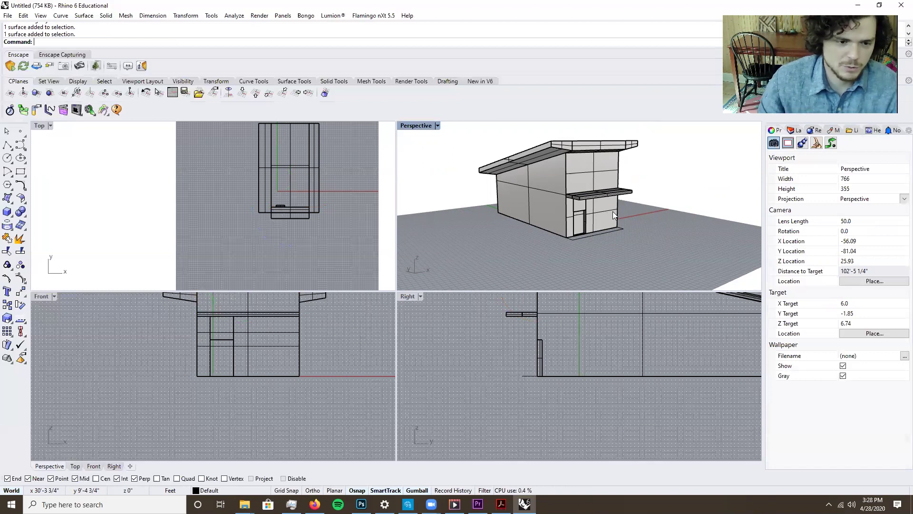
# Assign a new Custom material to the end wall face above the canopy
pyautogui.scroll(2, 630, 157)
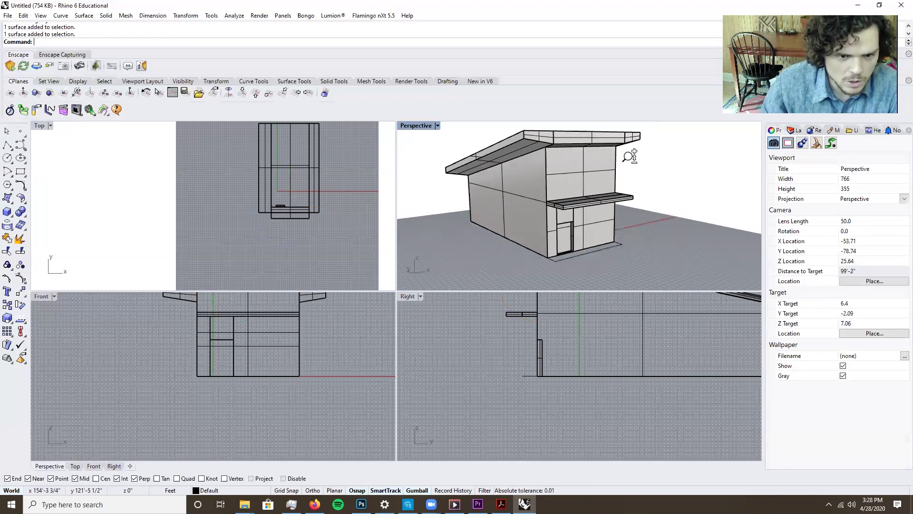
pyautogui.scroll(5, 630, 157)
pyautogui.click(575, 170)
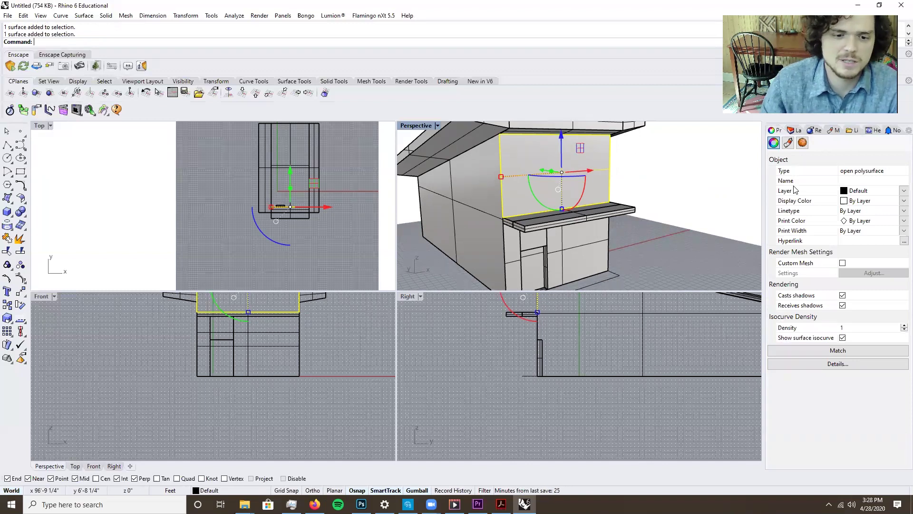
pyautogui.click(788, 142)
pyautogui.click(832, 167)
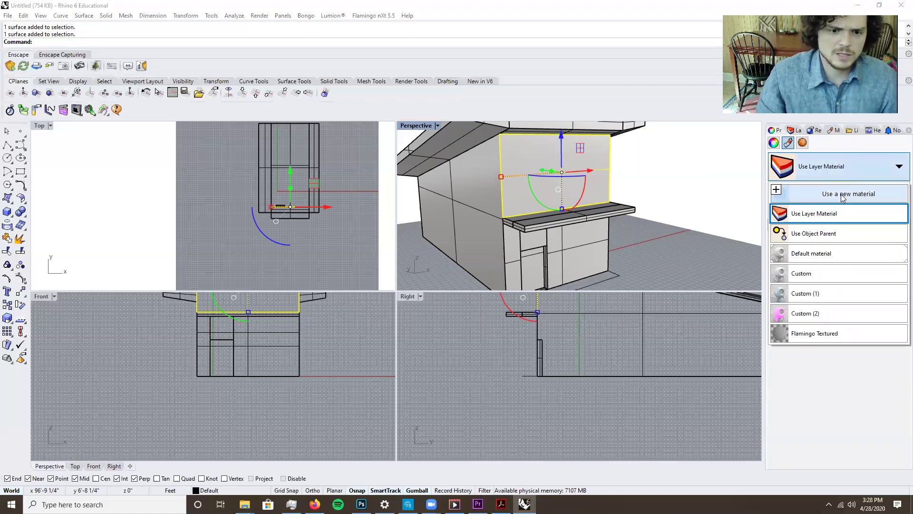
pyautogui.click(861, 195)
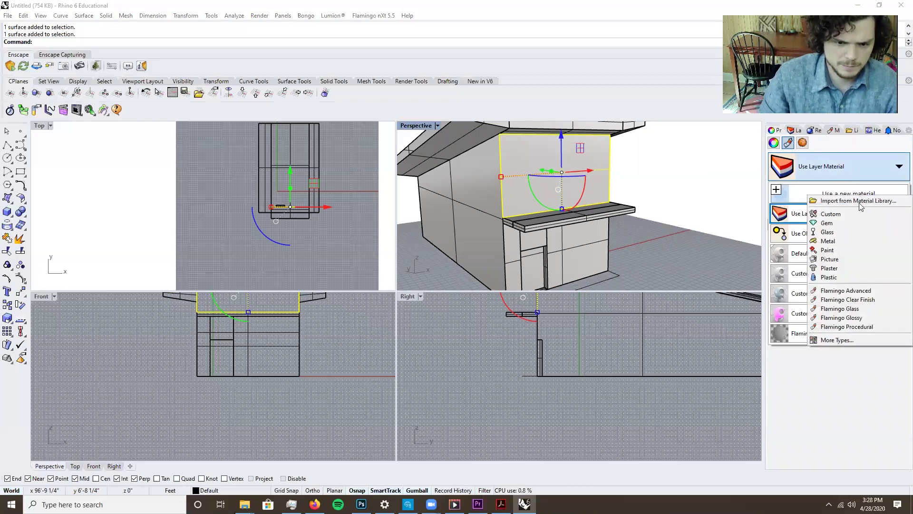
pyautogui.click(861, 214)
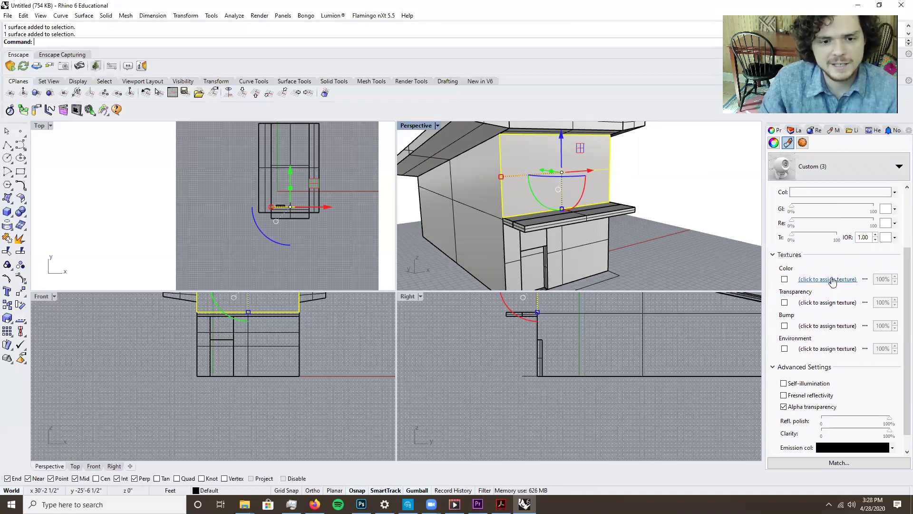
# Assign the "grunge" image from the Textures folder as the color texture of the upper end wall's material
pyautogui.click(832, 280)
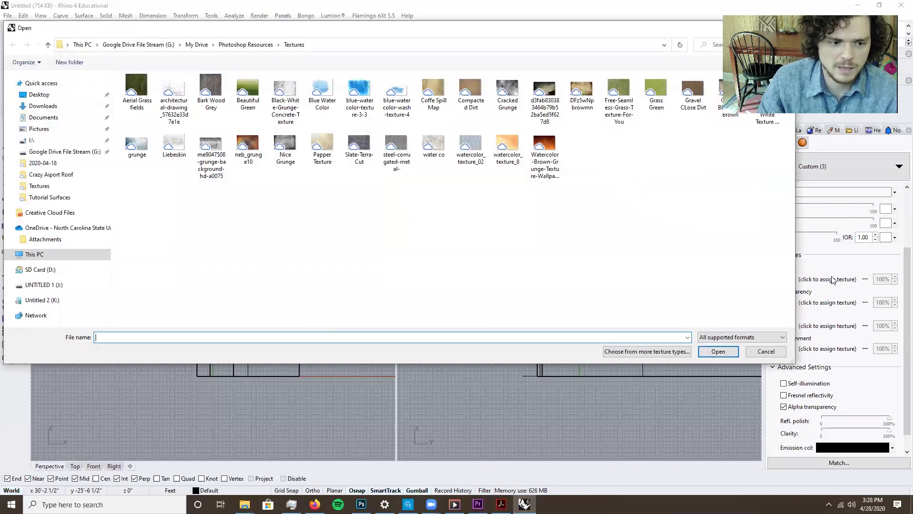
pyautogui.click(361, 90)
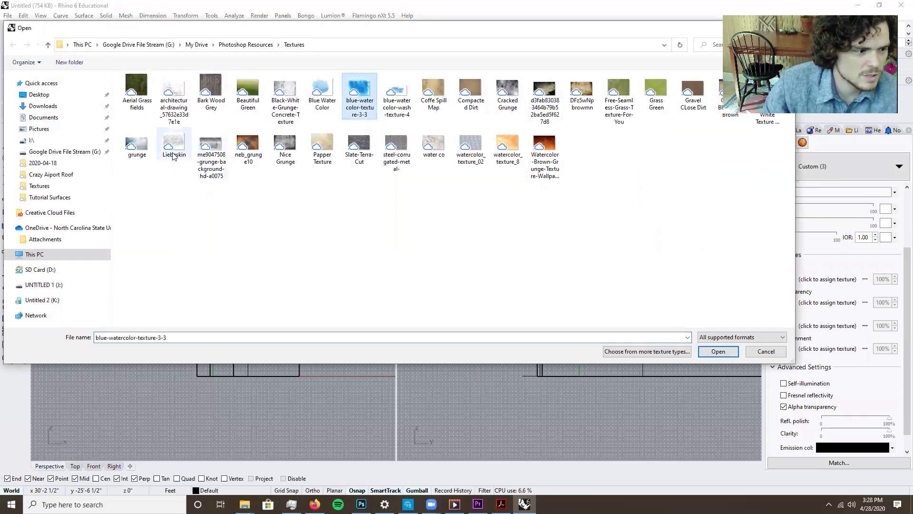
pyautogui.click(137, 144)
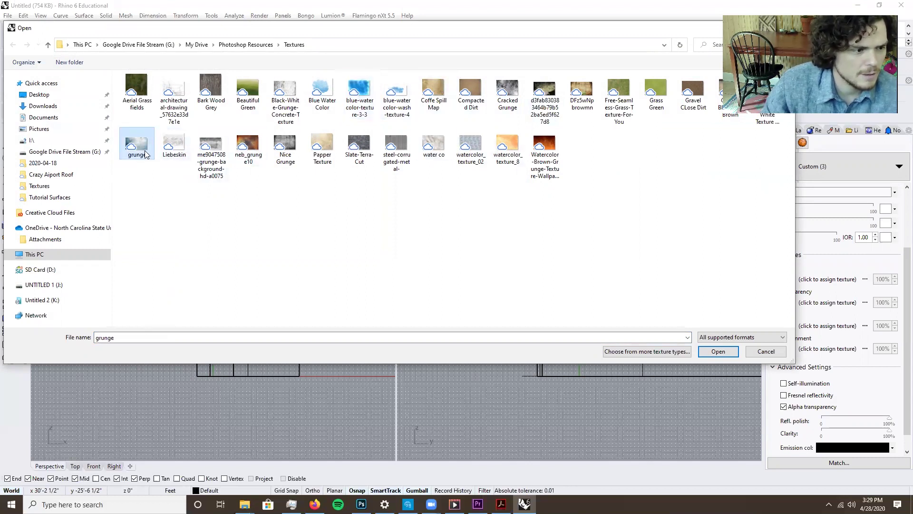
pyautogui.click(704, 350)
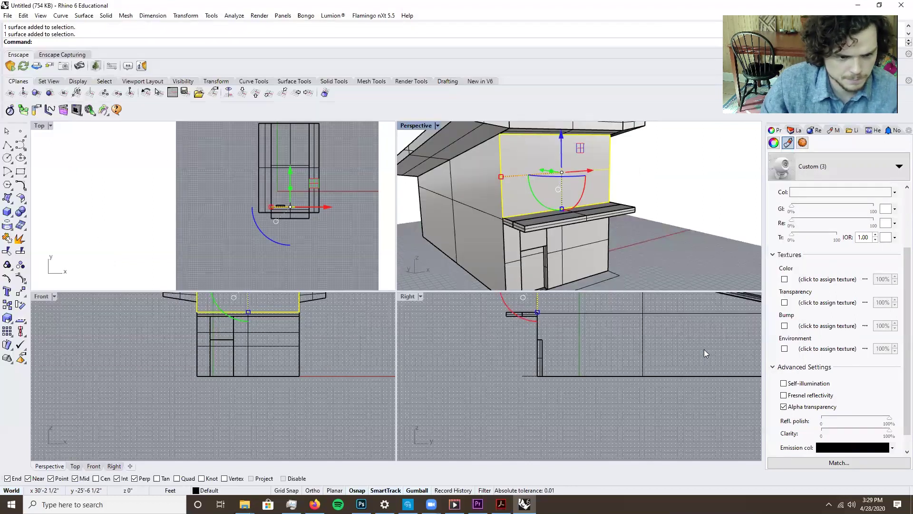
# Set the Perspective viewport to the Rendered display mode and clear the wall face selection
pyautogui.click(437, 126)
pyautogui.click(445, 171)
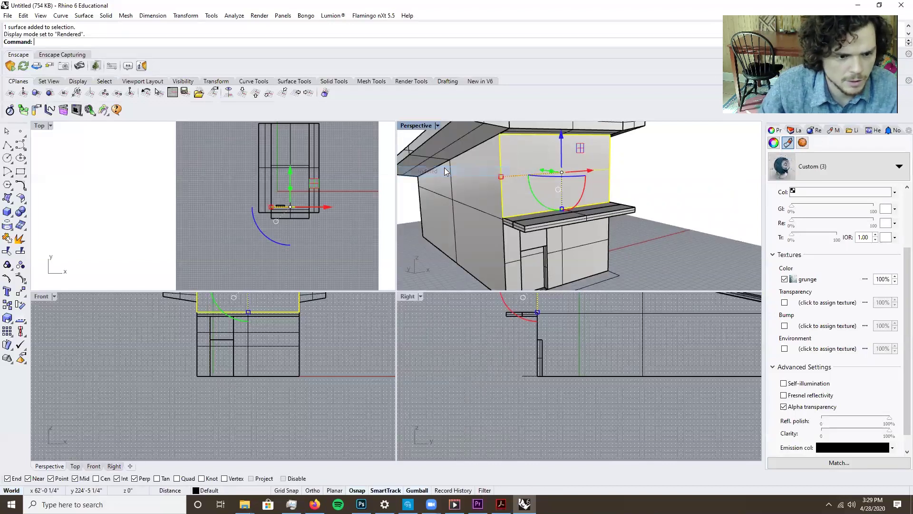
pyautogui.press('Escape')
pyautogui.scroll(-5, 623, 221)
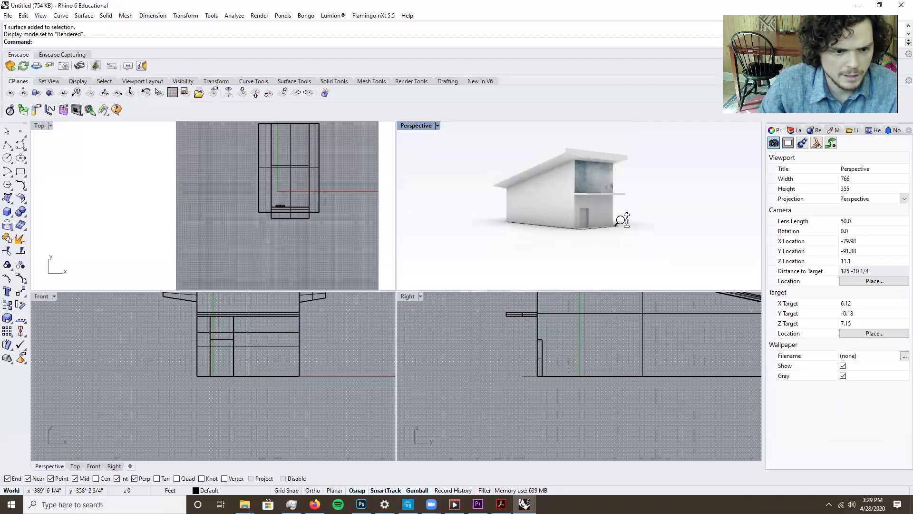
pyautogui.scroll(5, 622, 220)
# Raise the transparency of the grunge material slightly on the end wall face above the canopy
pyautogui.click(601, 183)
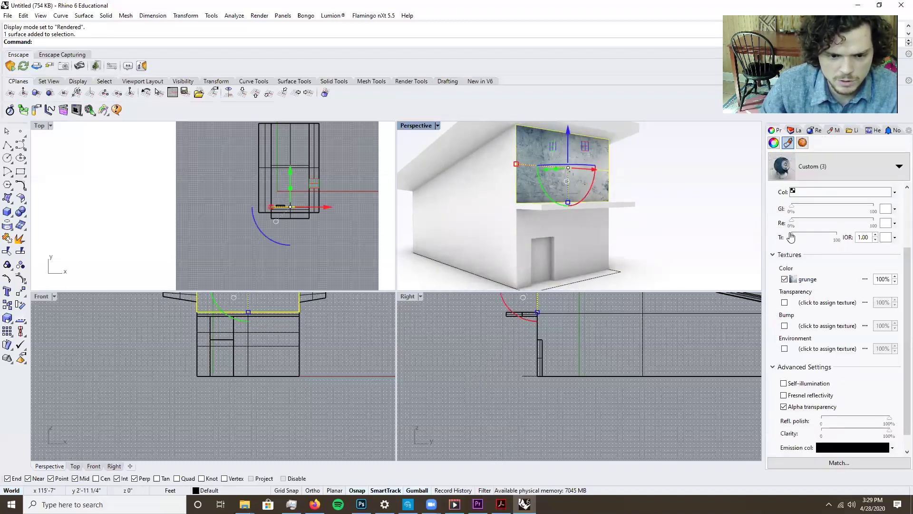
pyautogui.moveTo(792, 236); pyautogui.dragTo(797, 237)
pyautogui.click(684, 195)
pyautogui.moveTo(685, 197); pyautogui.dragTo(677, 199, button='right')
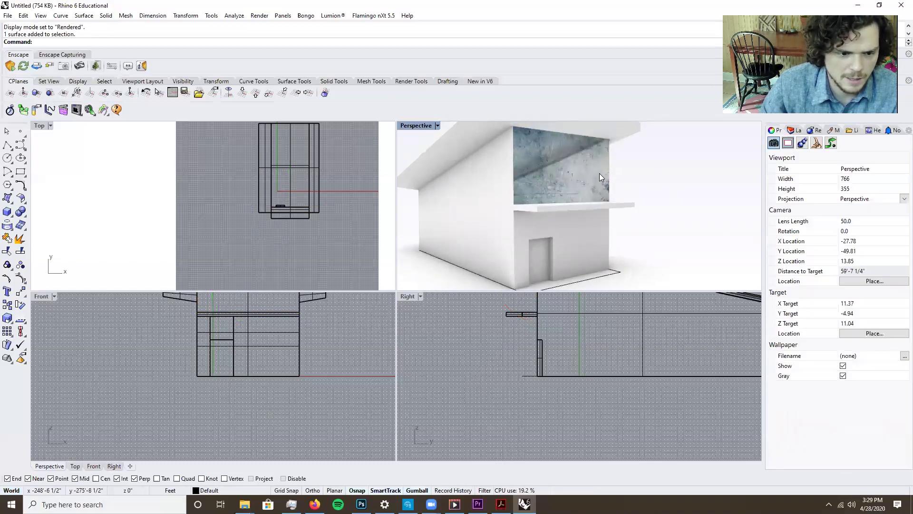
pyautogui.click(599, 173)
pyautogui.click(679, 175)
pyautogui.scroll(-2, 681, 177)
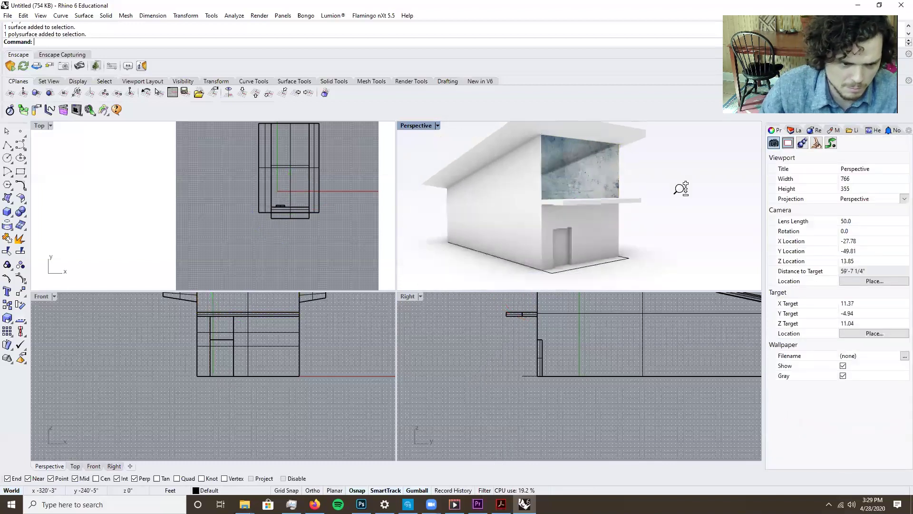
# Assign a new Custom material to the long side wall and the end wall faces surrounding the door
pyautogui.click(552, 203)
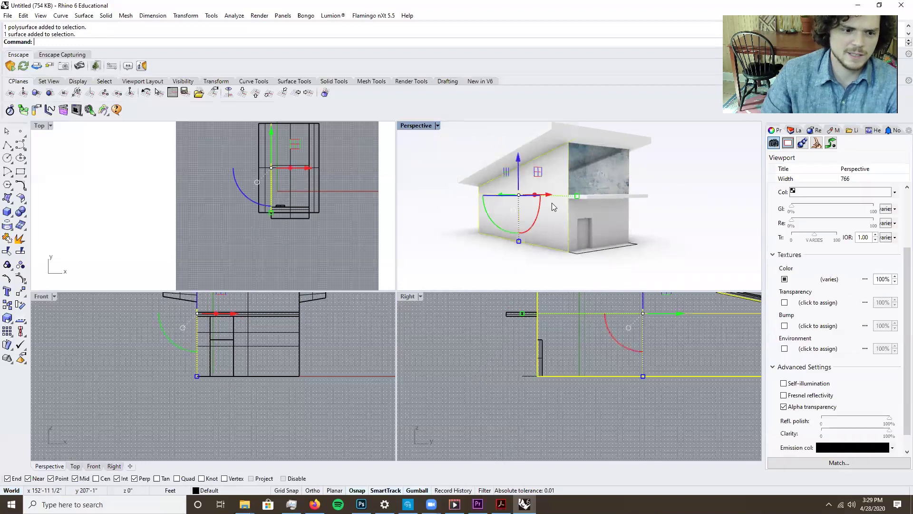
pyautogui.keyDown('shift'); pyautogui.click(614, 220); pyautogui.keyUp('shift')
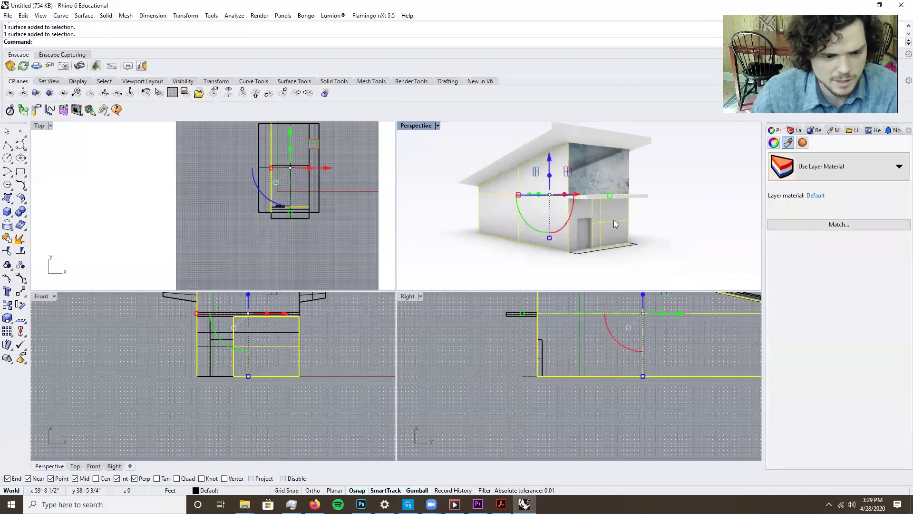
pyautogui.keyDown('shift'); pyautogui.click(576, 234); pyautogui.keyUp('shift')
pyautogui.click(850, 164)
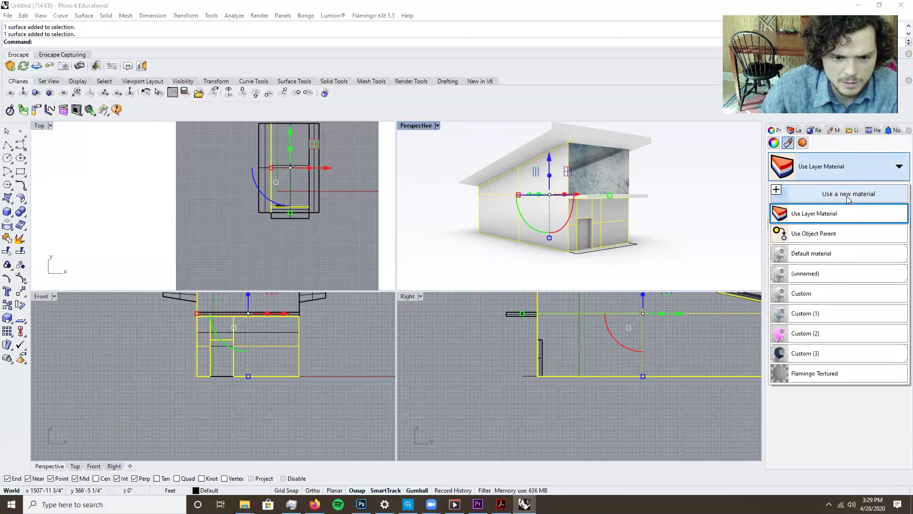
pyautogui.click(848, 199)
pyautogui.click(855, 217)
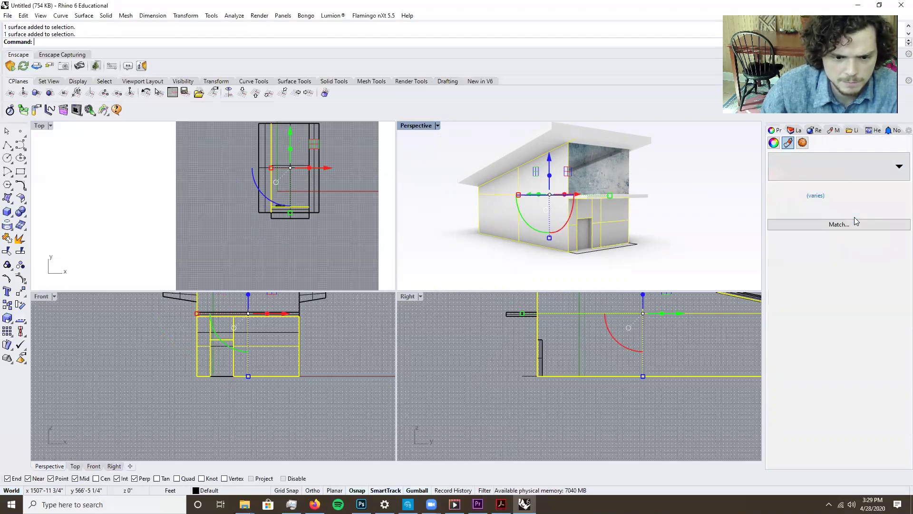
# Apply Grunge-Vintage-Design-Backgrounds from the Photoshop Resources folder as the color texture of the side and door wall material
pyautogui.click(832, 282)
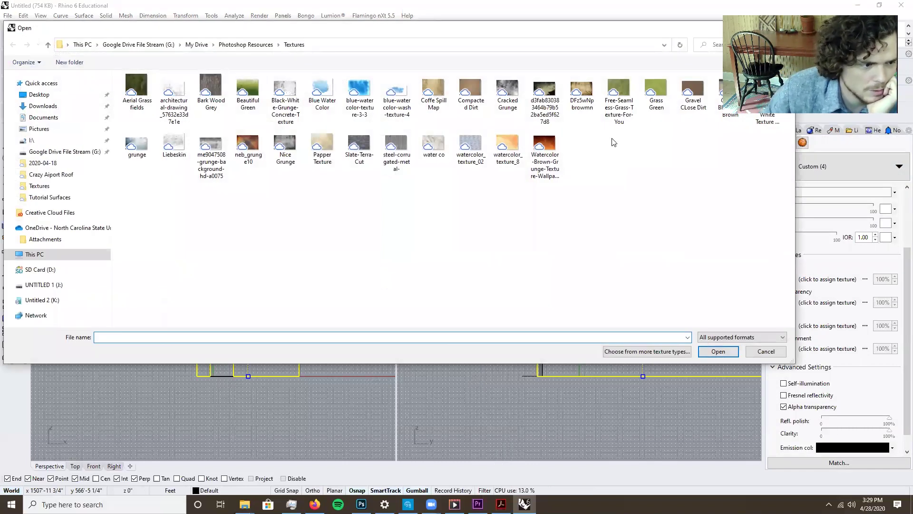
pyautogui.click(260, 45)
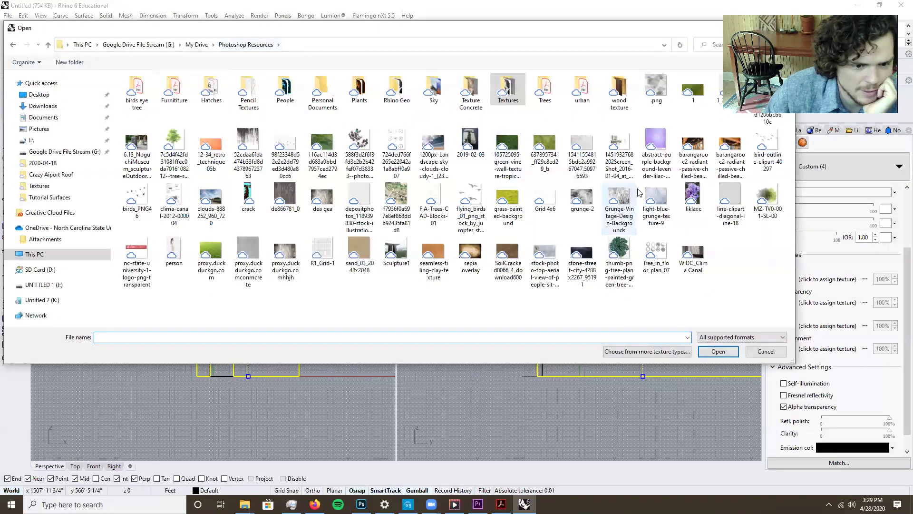
pyautogui.click(624, 198)
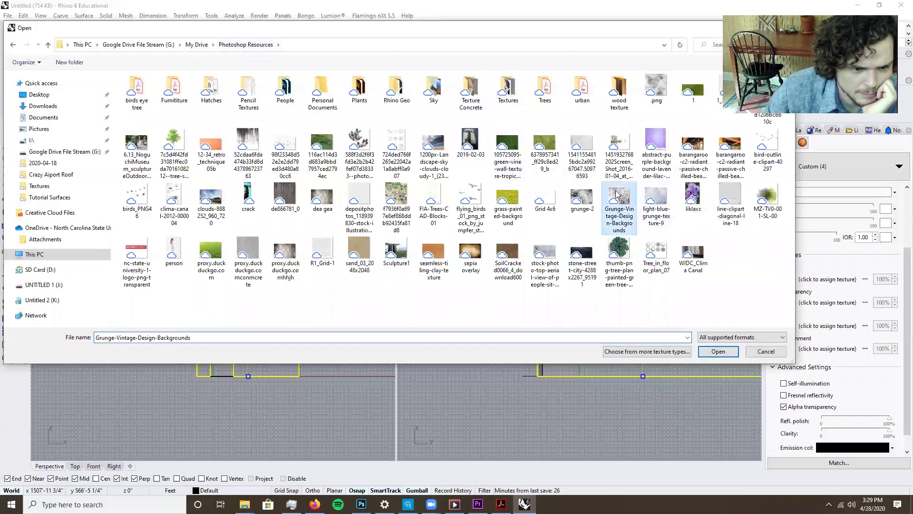
pyautogui.click(718, 351)
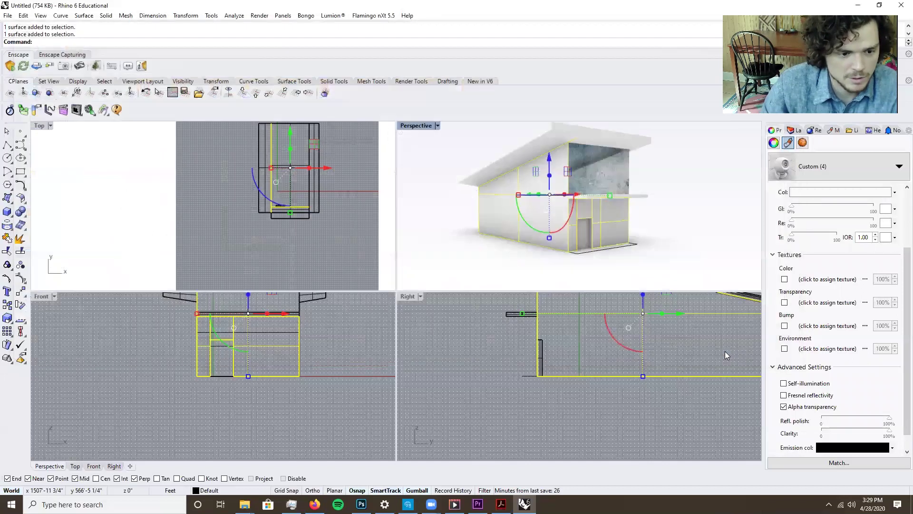
pyautogui.click(661, 224)
pyautogui.moveTo(626, 212); pyautogui.dragTo(617, 175, button='right')
pyautogui.scroll(3, 618, 174)
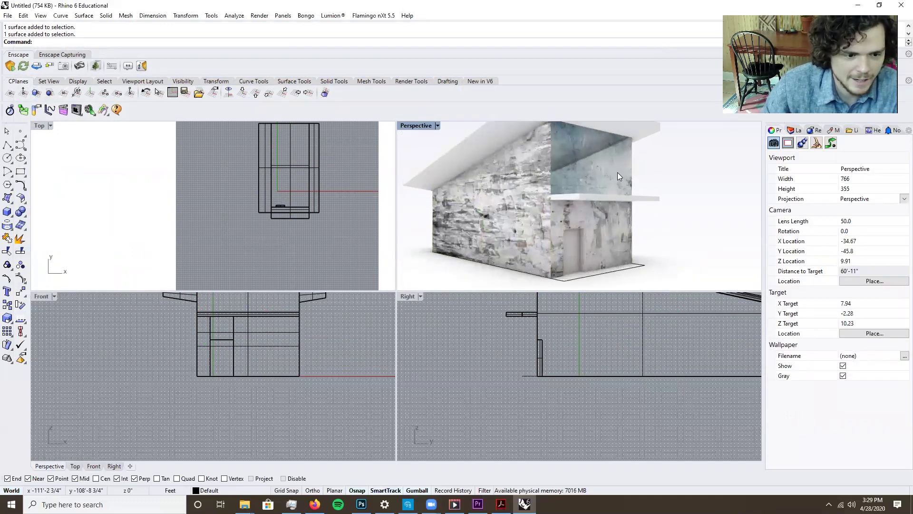
pyautogui.scroll(-2, 617, 176)
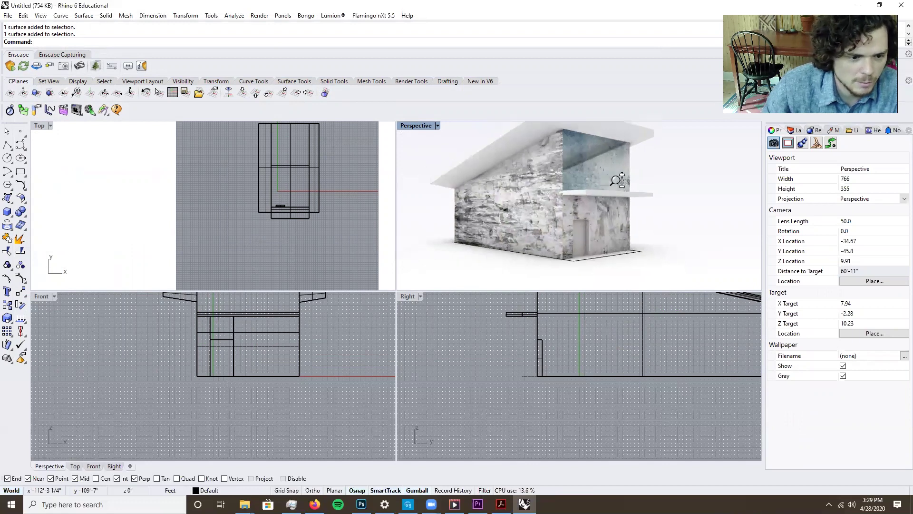
# Set the emission color of the side wall and door wall material to Magenta
pyautogui.click(560, 200)
pyautogui.keyDown('shift'); pyautogui.click(611, 221); pyautogui.keyUp('shift')
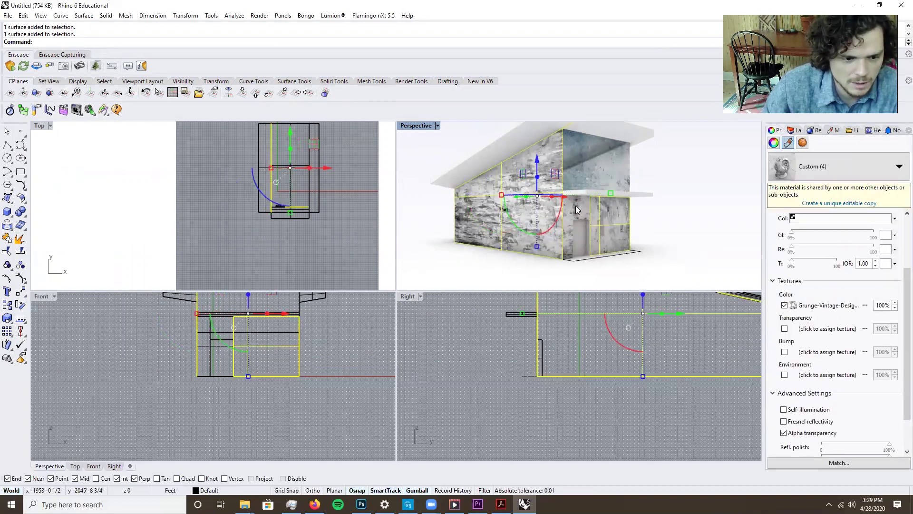
pyautogui.moveTo(569, 215); pyautogui.dragTo(723, 224, button='right')
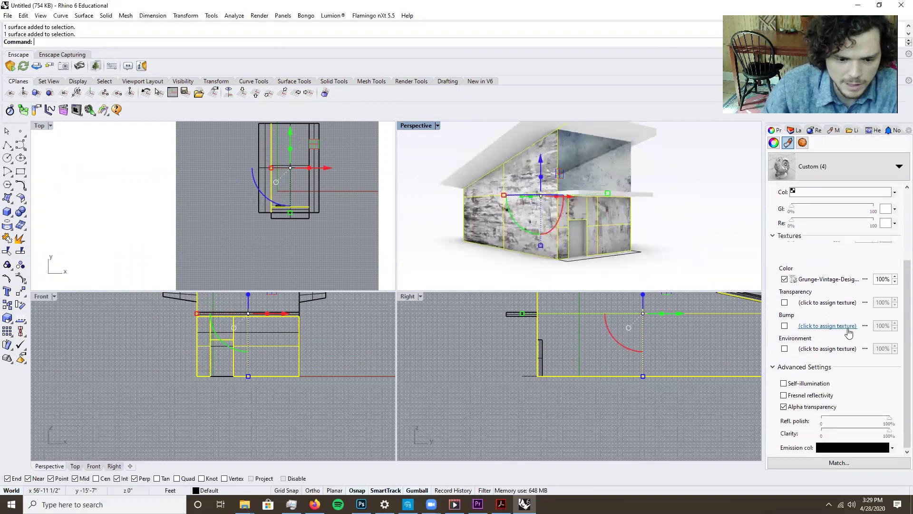
pyautogui.scroll(-1, 849, 333)
pyautogui.click(864, 429)
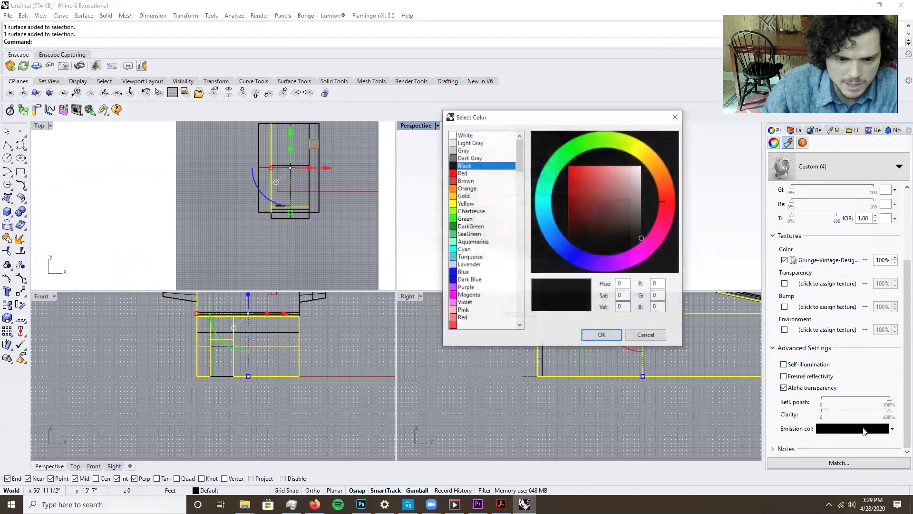
pyautogui.click(472, 287)
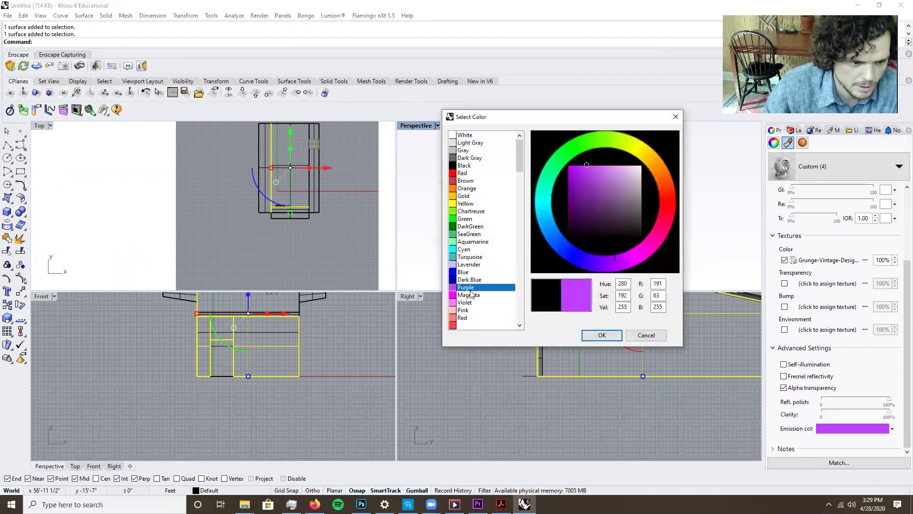
pyautogui.click(473, 296)
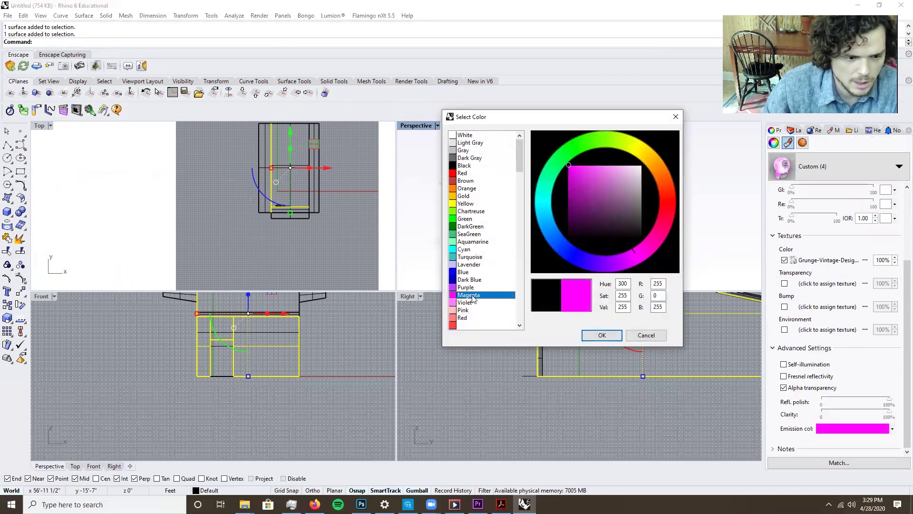
pyautogui.click(600, 336)
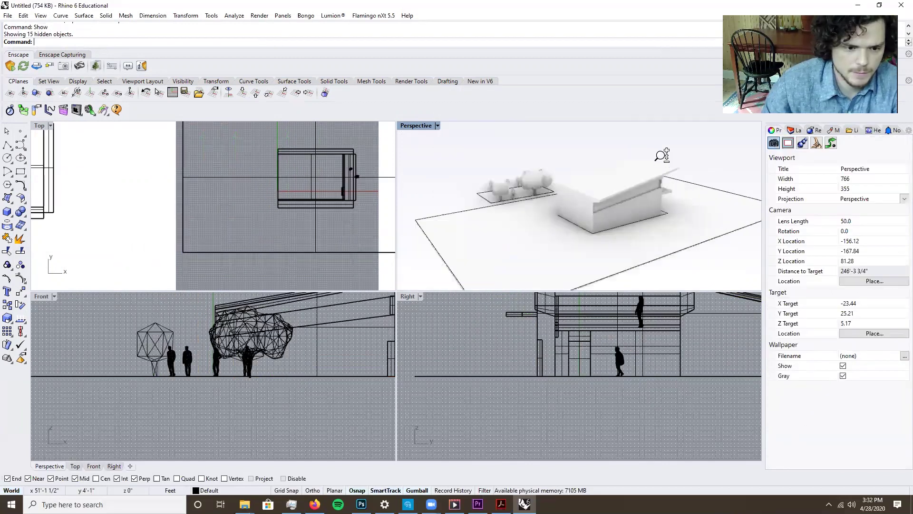
pyautogui.scroll(8, 661, 155)
pyautogui.moveTo(571, 210); pyautogui.dragTo(678, 198, button='right')
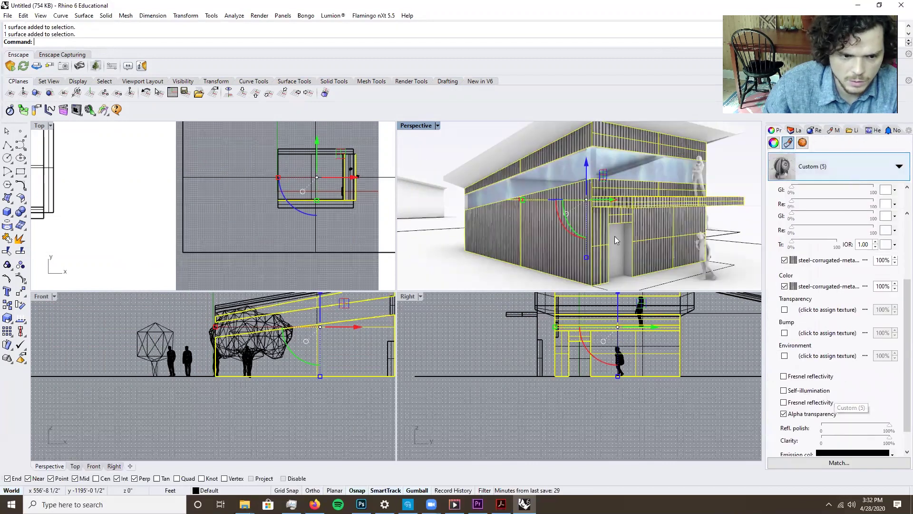
# Deselect the corrugated-metal walls and maximize the Perspective viewport with both buildings in view
pyautogui.scroll(-4, 618, 238)
pyautogui.click(735, 217)
pyautogui.moveTo(601, 244)
pyautogui.mouseDown(button='right')
pyautogui.moveTo(616, 252)
pyautogui.moveTo(609, 261)
pyautogui.mouseUp(button='right')
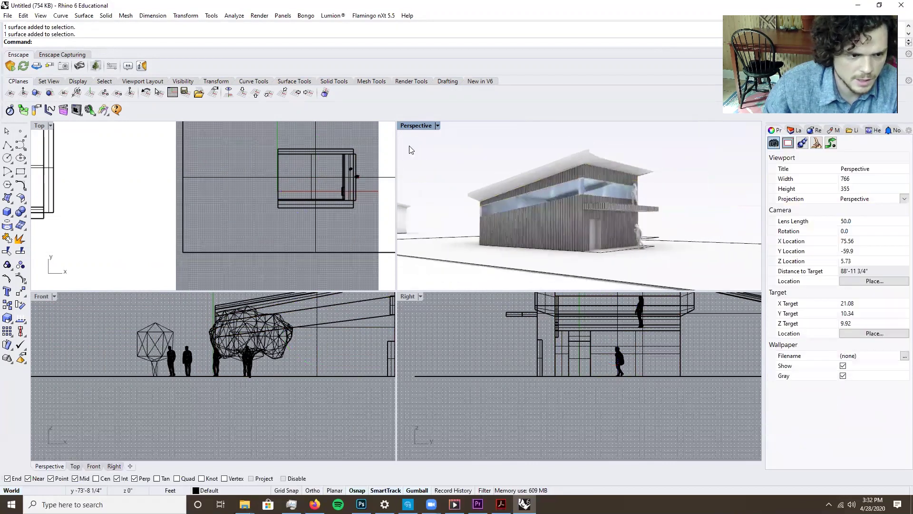
pyautogui.doubleClick(415, 126)
pyautogui.scroll(-5, 538, 265)
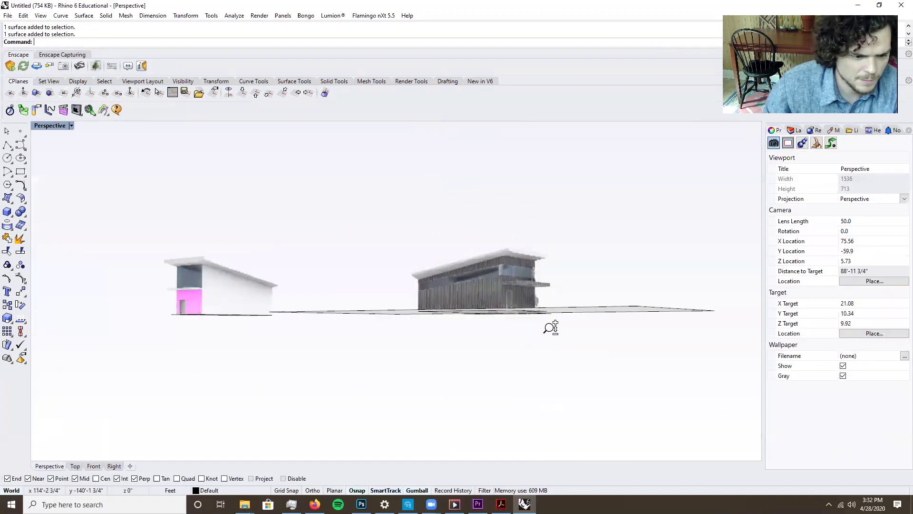
pyautogui.moveTo(547, 327); pyautogui.dragTo(565, 352, button='right')
# Stretch the ground plane under the corrugated-metal building along both horizontal axes so it reaches the magenta-walled building
pyautogui.click(517, 376)
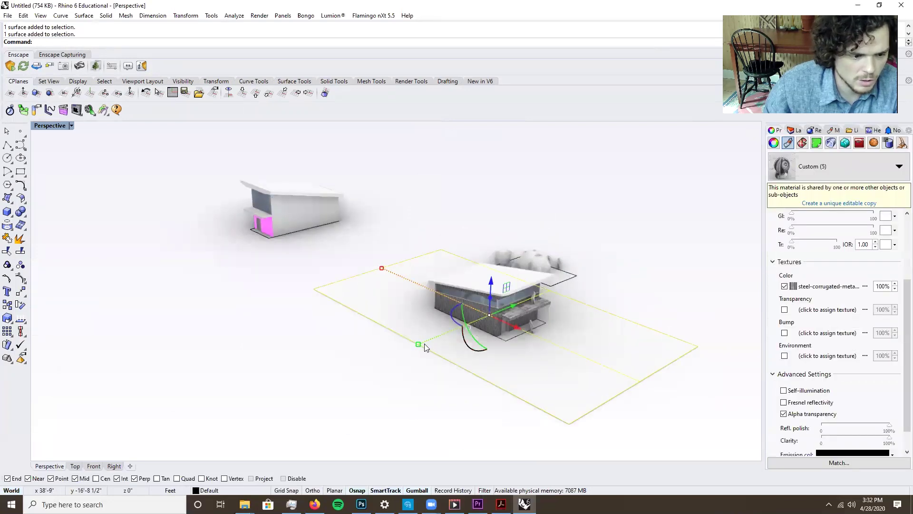
pyautogui.moveTo(418, 345); pyautogui.dragTo(265, 406)
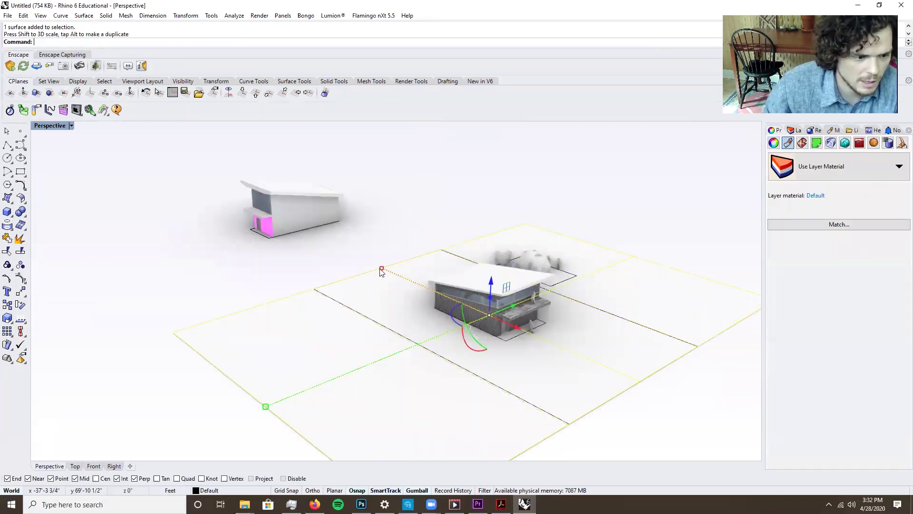
pyautogui.moveTo(381, 267); pyautogui.dragTo(236, 204)
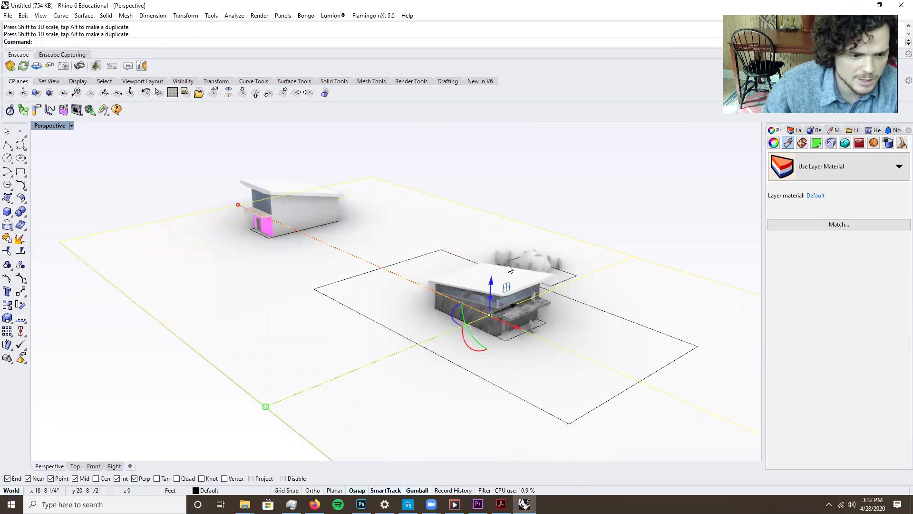
pyautogui.moveTo(512, 296); pyautogui.dragTo(499, 258, button='right')
pyautogui.scroll(10, 536, 229)
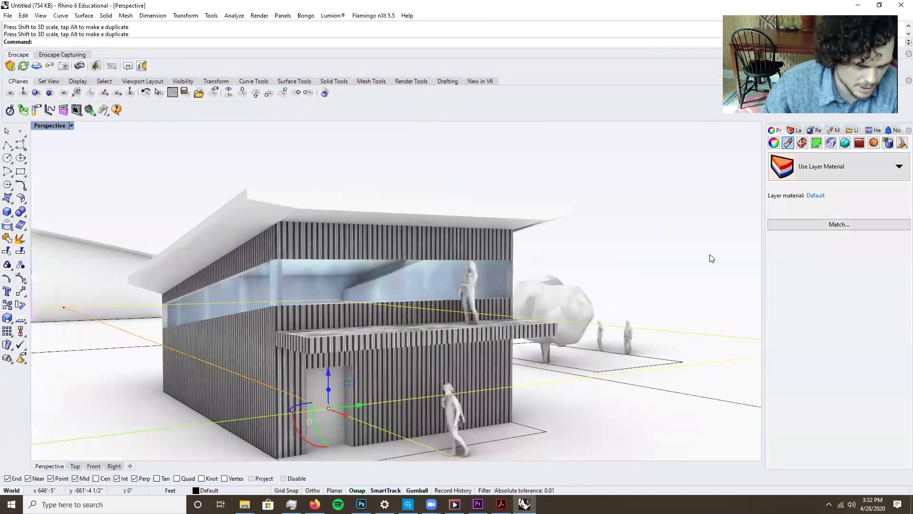
pyautogui.click(709, 257)
# Frame the corrugated-metal building in the Perspective view and capture a snip of most of the viewport with Snipping Tool
pyautogui.scroll(-5, 520, 270)
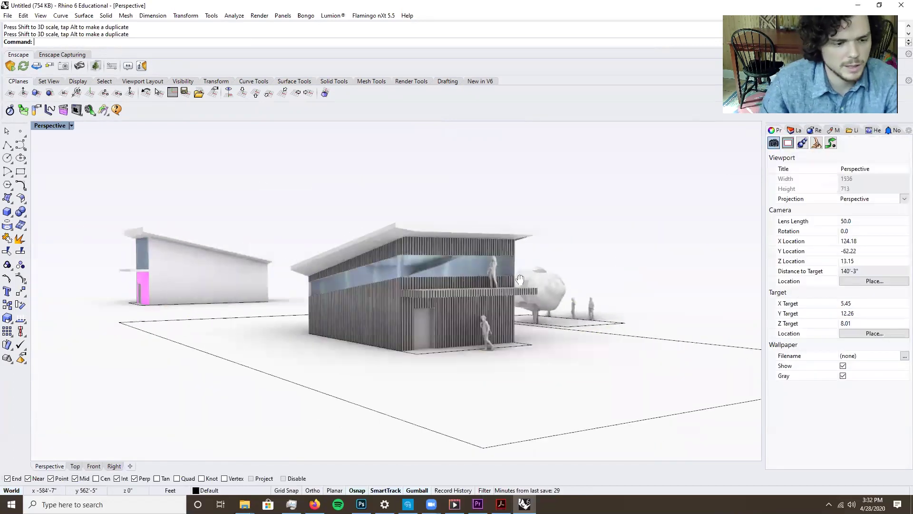
pyautogui.moveTo(520, 273)
pyautogui.mouseDown(button='right')
pyautogui.moveTo(505, 275)
pyautogui.moveTo(514, 273)
pyautogui.mouseUp(button='right')
pyautogui.scroll(4, 516, 273)
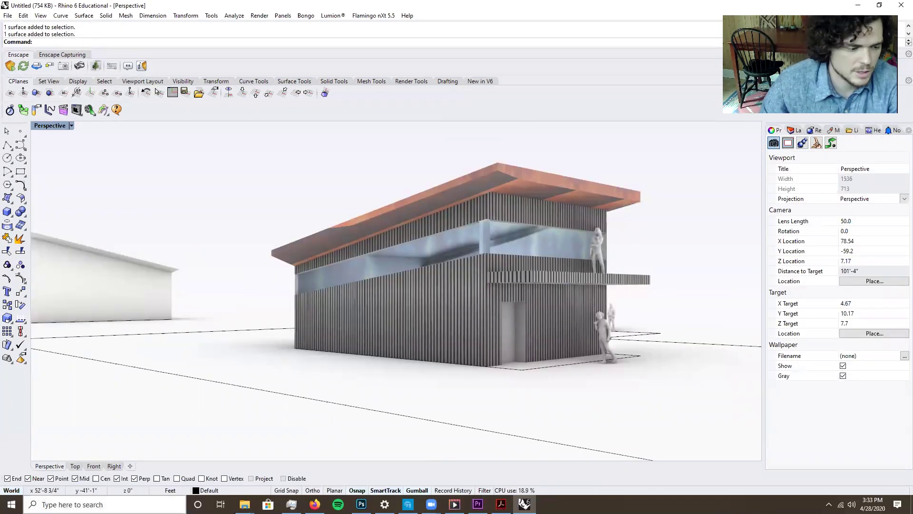
pyautogui.press('super')
pyautogui.write('sni')
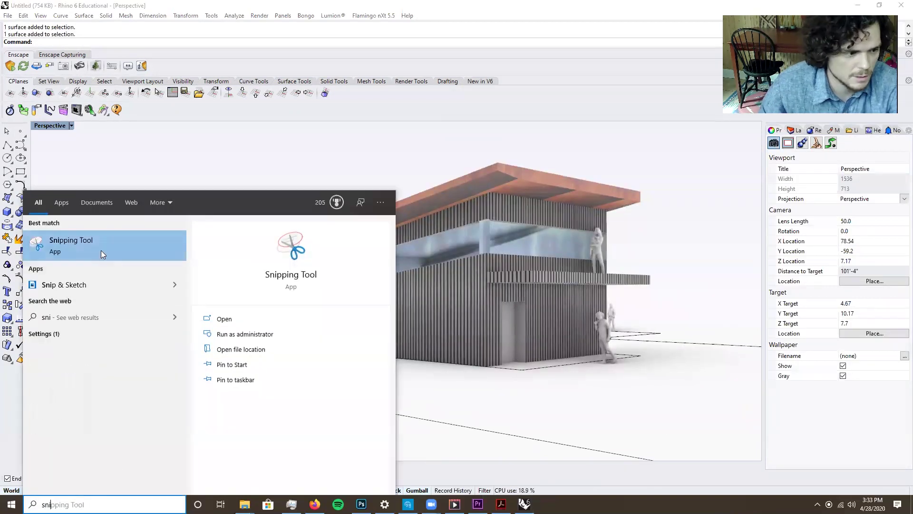
pyautogui.click(101, 250)
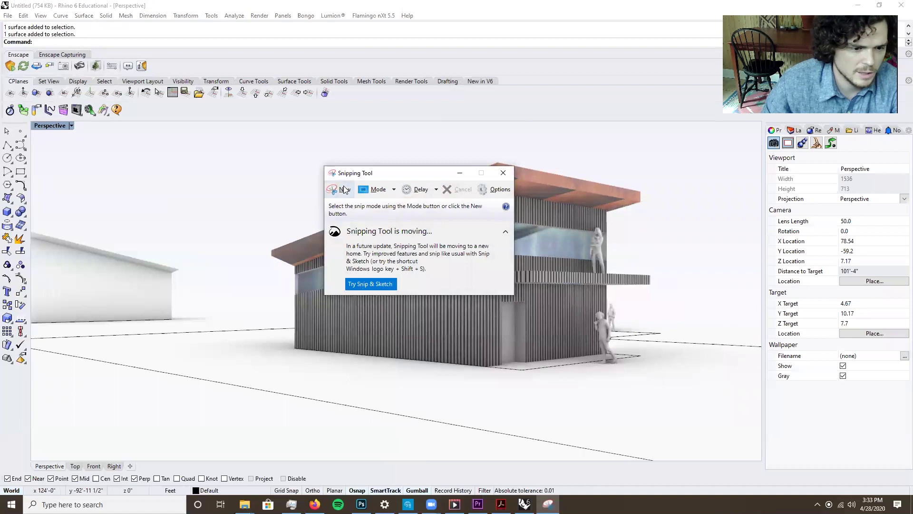
pyautogui.click(343, 186)
pyautogui.moveTo(91, 128); pyautogui.dragTo(762, 427)
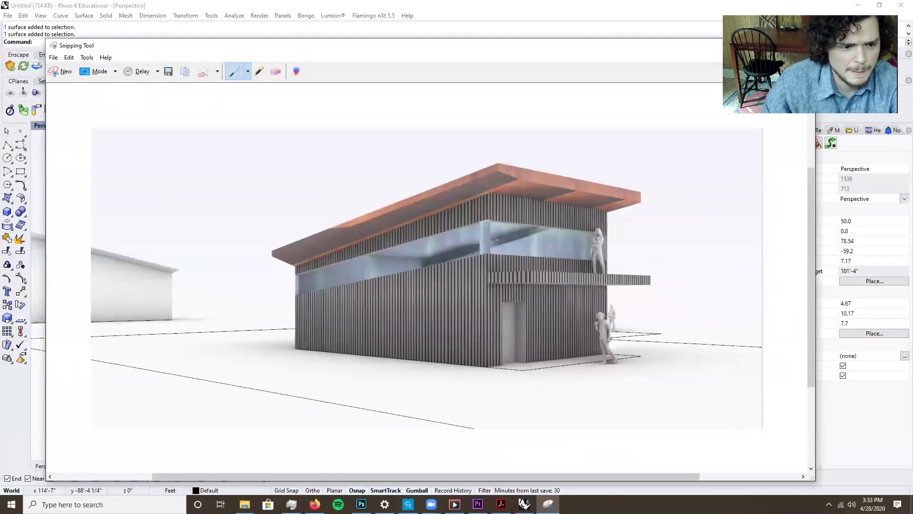
# Save the snip as a JPEG named Capture in the How to scale Drawings folder and return to Rhino
pyautogui.click(54, 58)
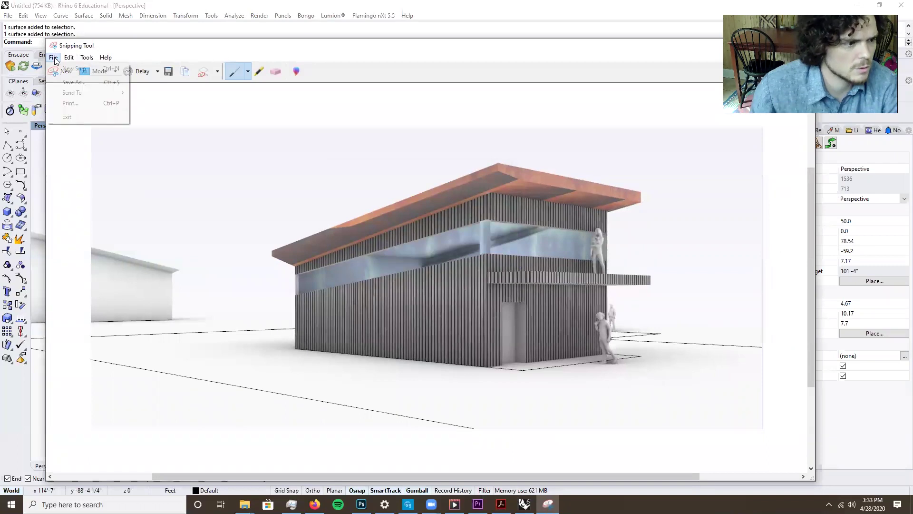
pyautogui.click(80, 83)
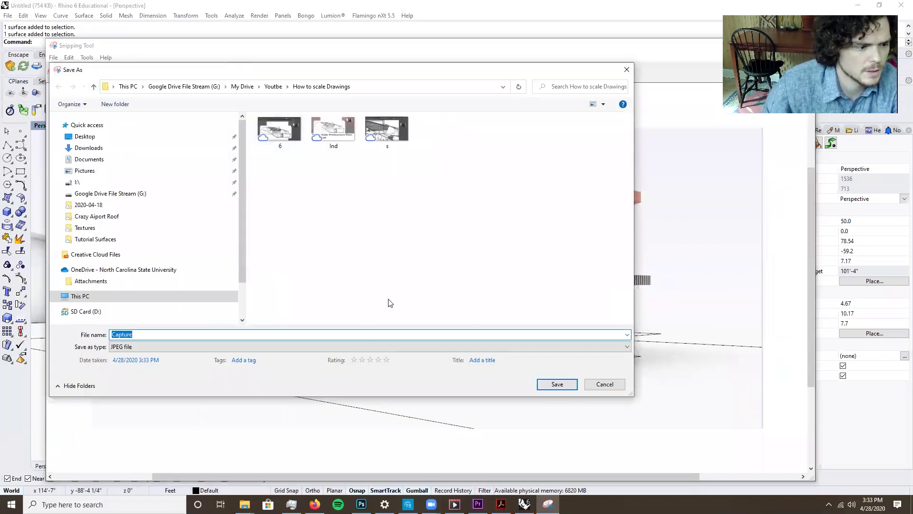
pyautogui.click(558, 384)
pyautogui.click(539, 36)
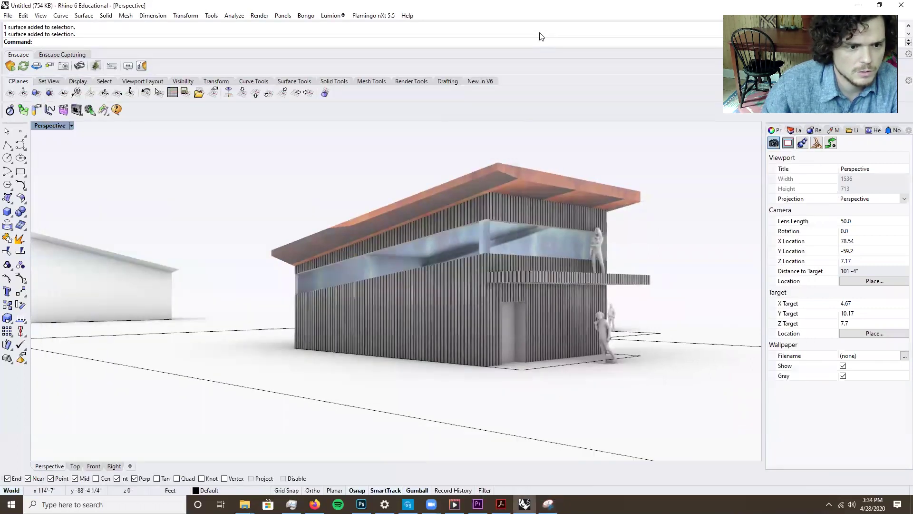
# Start printing the Perspective view and dismiss the three pop-up advertising notifications
pyautogui.click(6, 16)
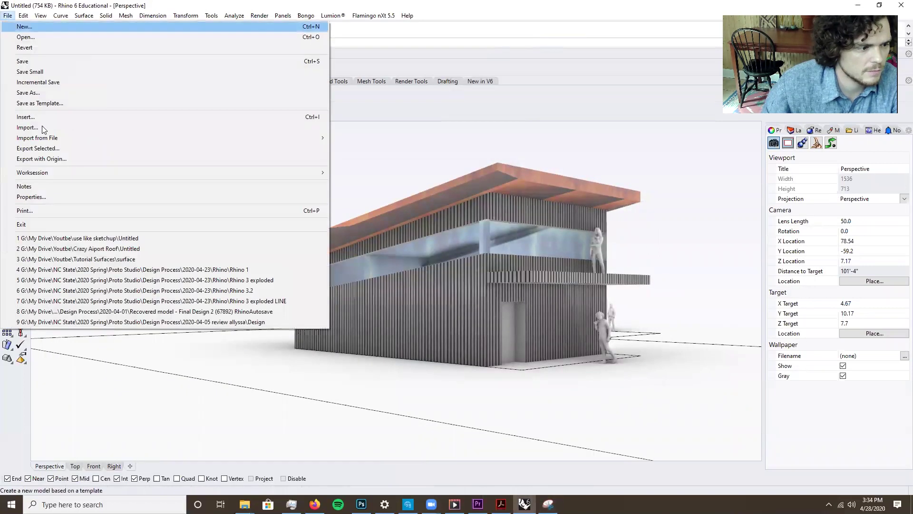
pyautogui.click(63, 215)
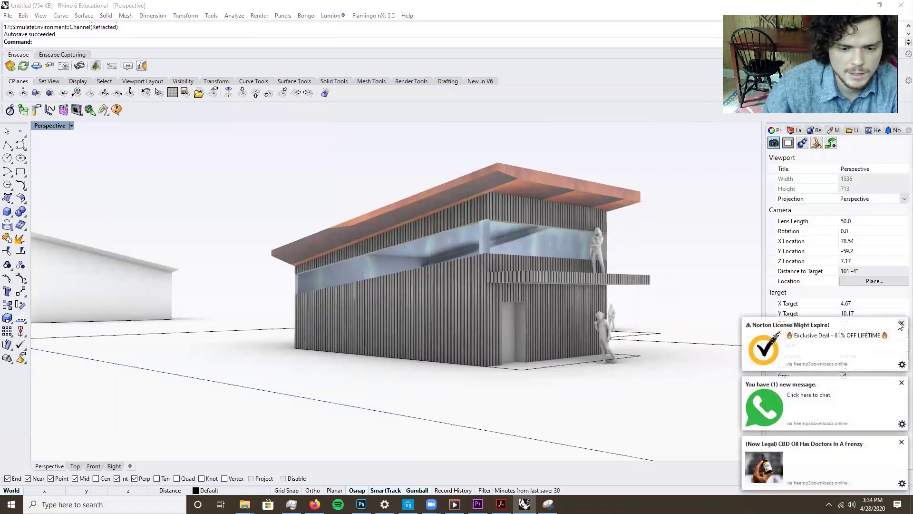
pyautogui.click(900, 324)
pyautogui.click(899, 384)
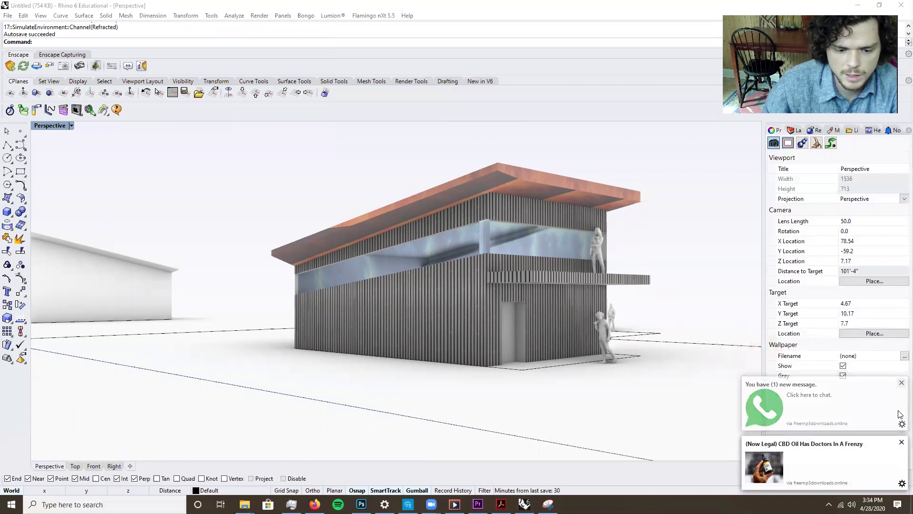
pyautogui.click(901, 442)
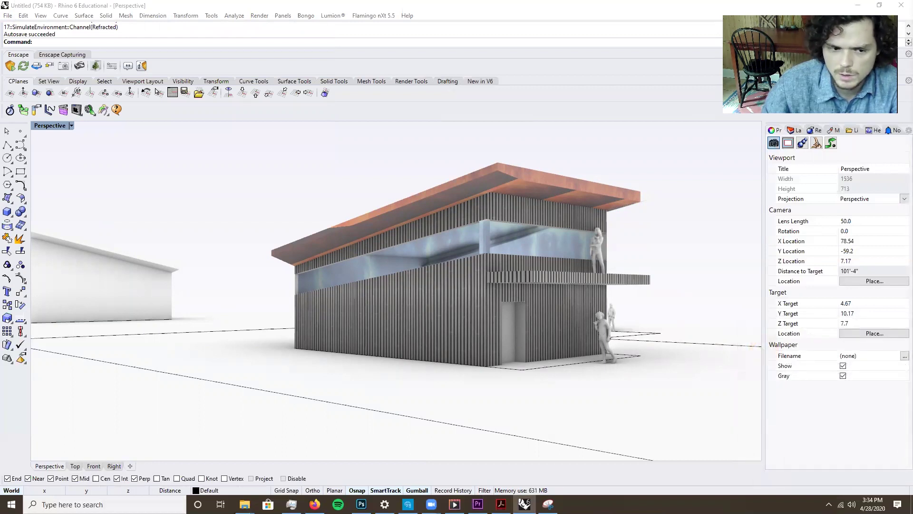
# Set the print output to Print Color and define a print window around the corrugated-metal building
pyautogui.hotkey('ctrl', 'p')
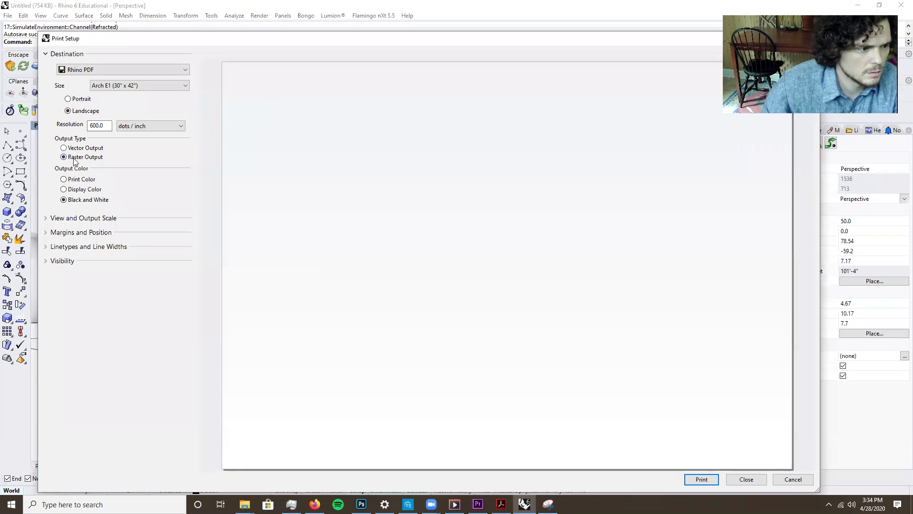
pyautogui.click(85, 180)
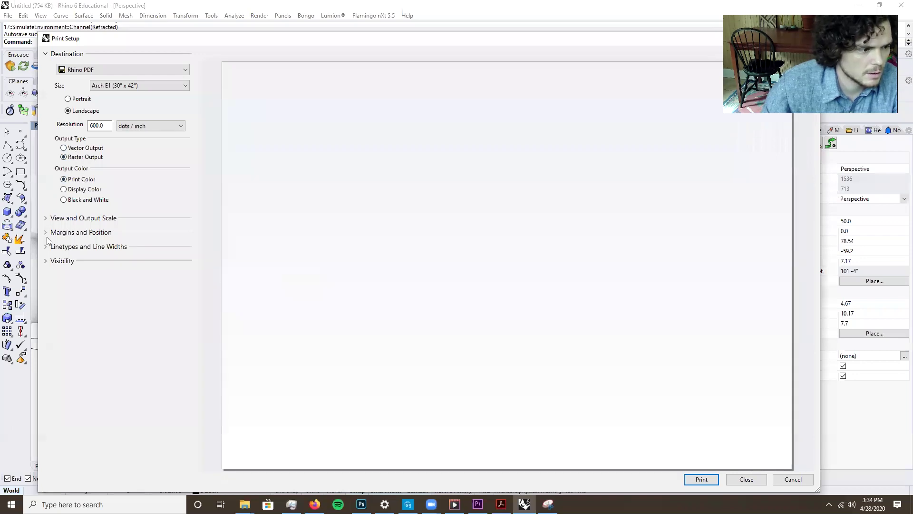
pyautogui.click(60, 222)
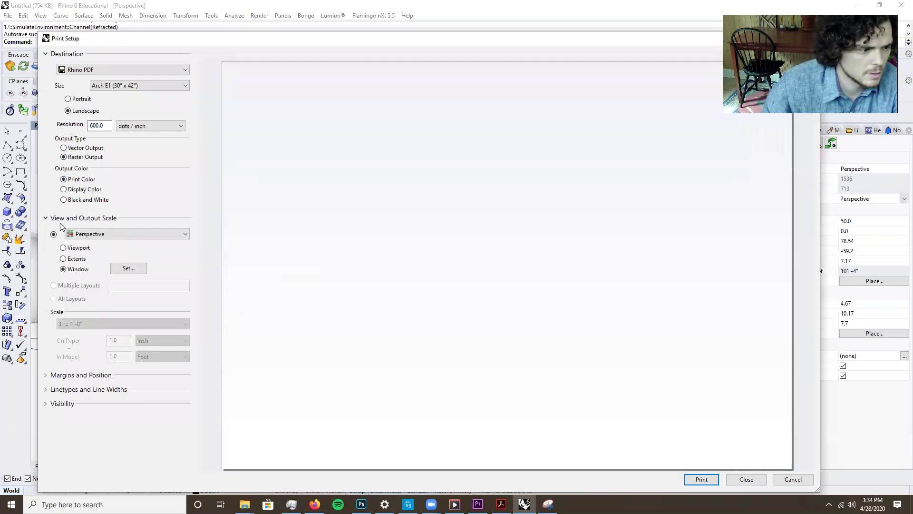
pyautogui.click(122, 269)
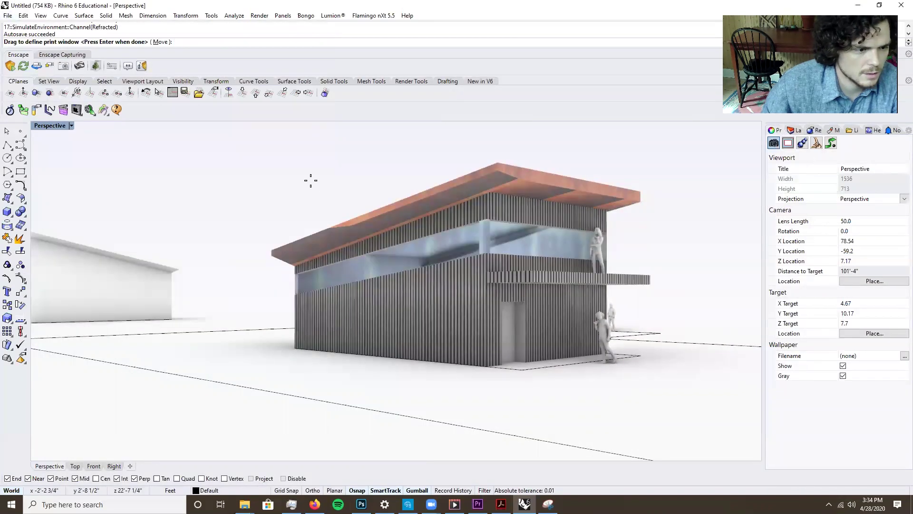
pyautogui.click(705, 406)
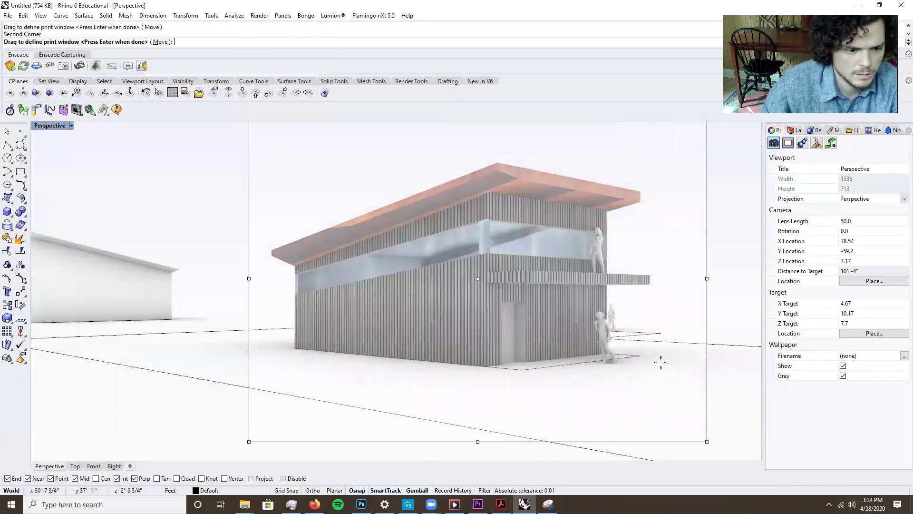
pyautogui.press('Return')
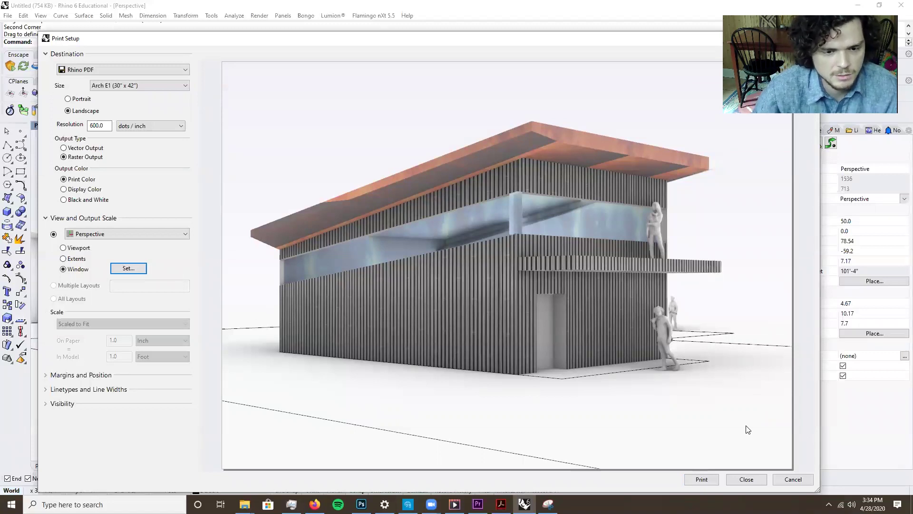
# Print the view to a PDF named Untitled, saved in the Youtbe folder
pyautogui.click(697, 481)
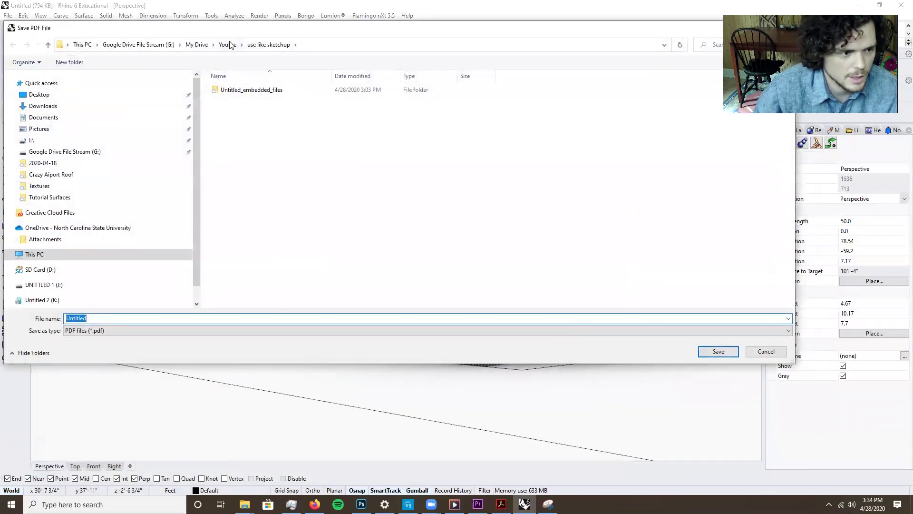
pyautogui.click(228, 44)
pyautogui.click(717, 353)
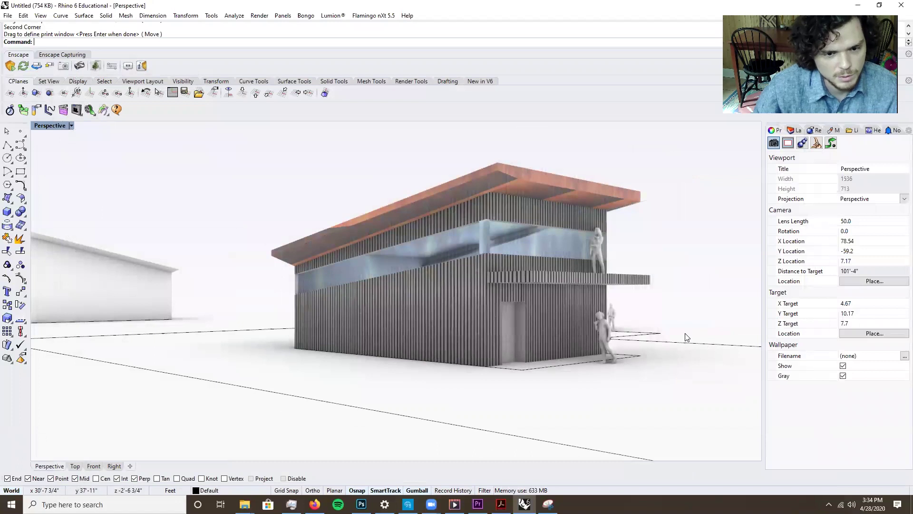